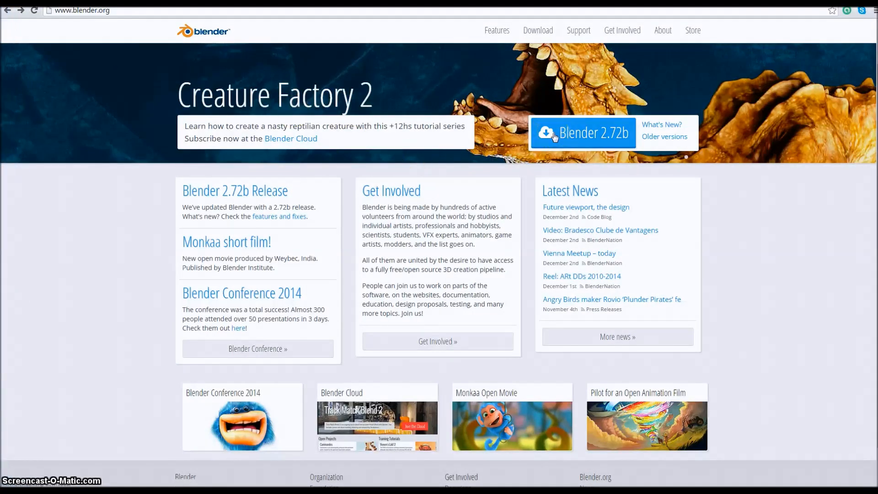
- Open the Blender 2.72b download page, and start the installed Blender from the desktop with its splash screen dismissed
{"action": "left_click", "coordinate": [555, 136]}
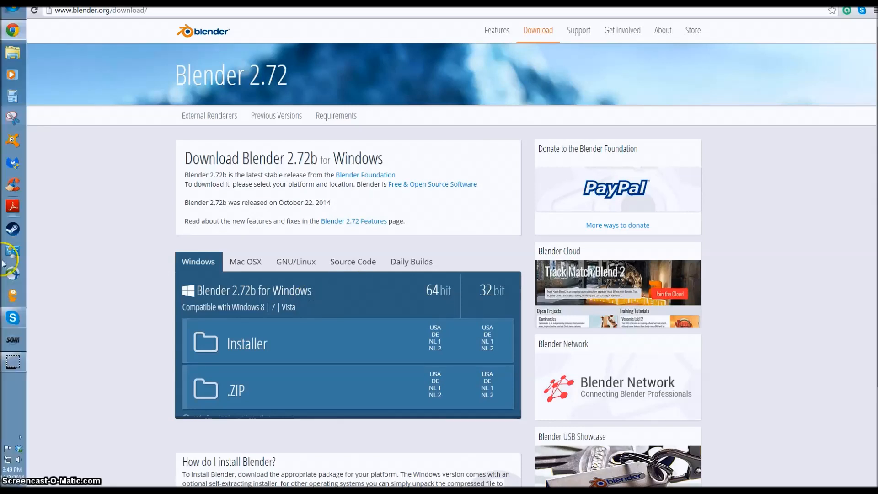
{"action": "key", "text": "super+d"}
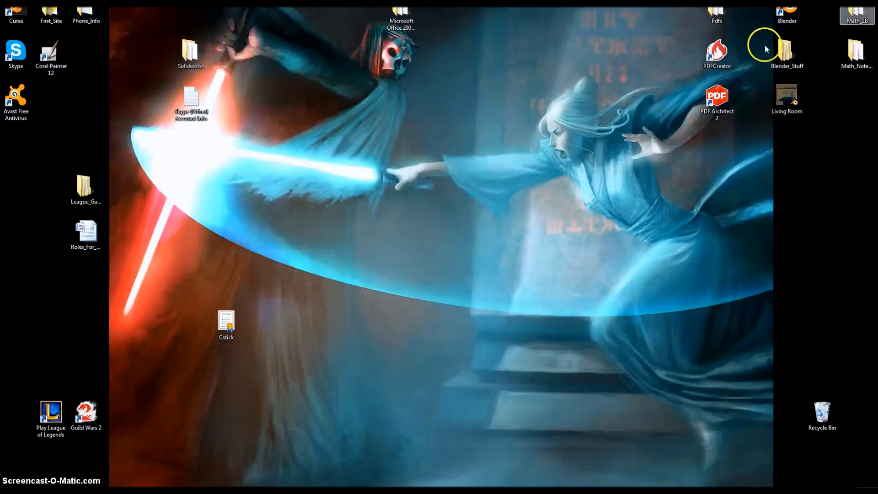
{"action": "left_click", "coordinate": [781, 18]}
{"action": "double_click", "coordinate": [781, 17]}
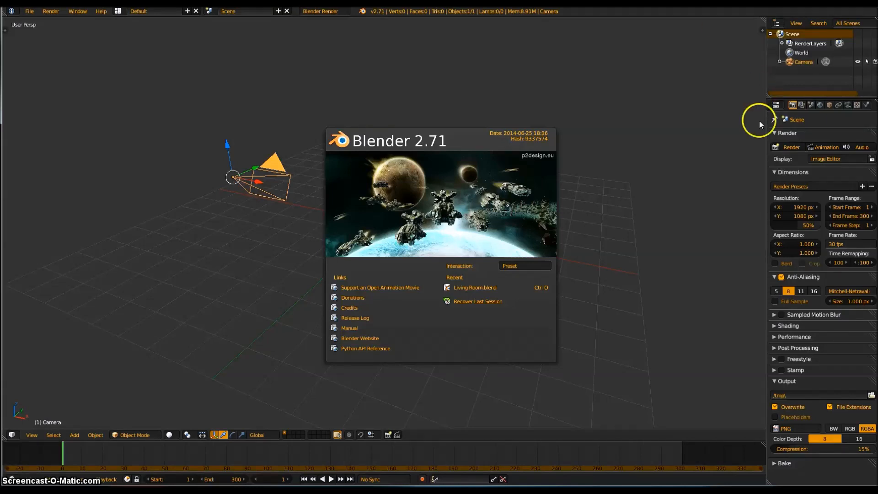
{"action": "left_click", "coordinate": [691, 149]}
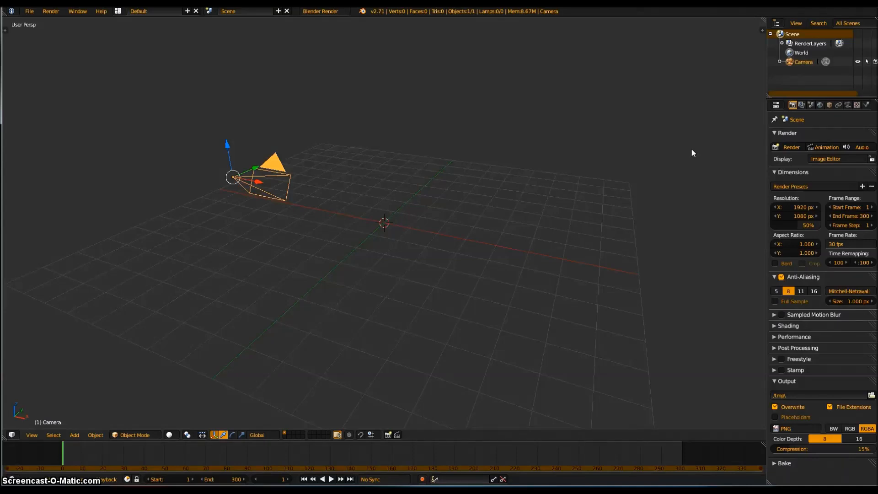
- Turn on the Screencast Keys display for the 3D viewport and hide the viewport's properties again
{"action": "key", "text": "n"}
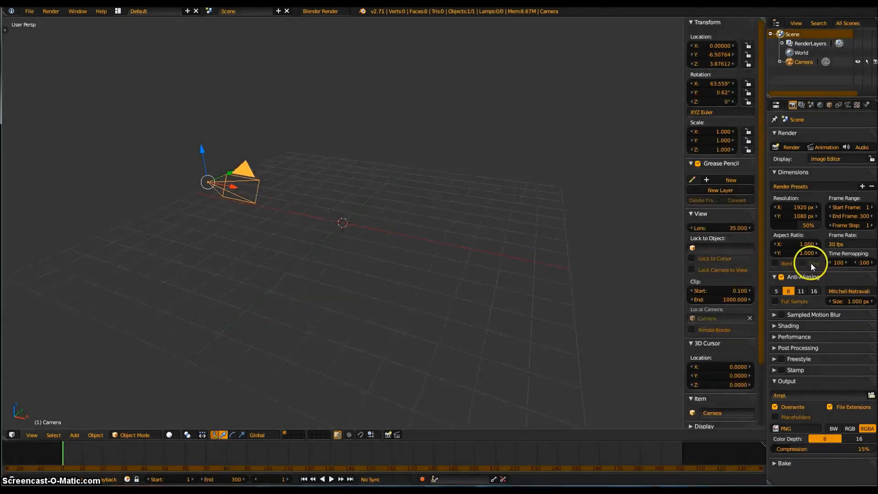
{"action": "scroll", "coordinate": [730, 277], "scroll_direction": "down", "scroll_amount": 4}
{"action": "left_click", "coordinate": [721, 416]}
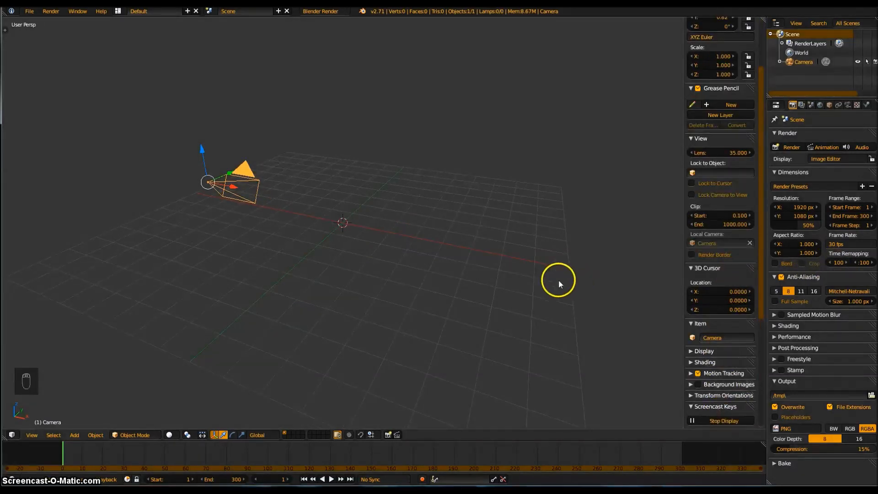
{"action": "key", "text": "n"}
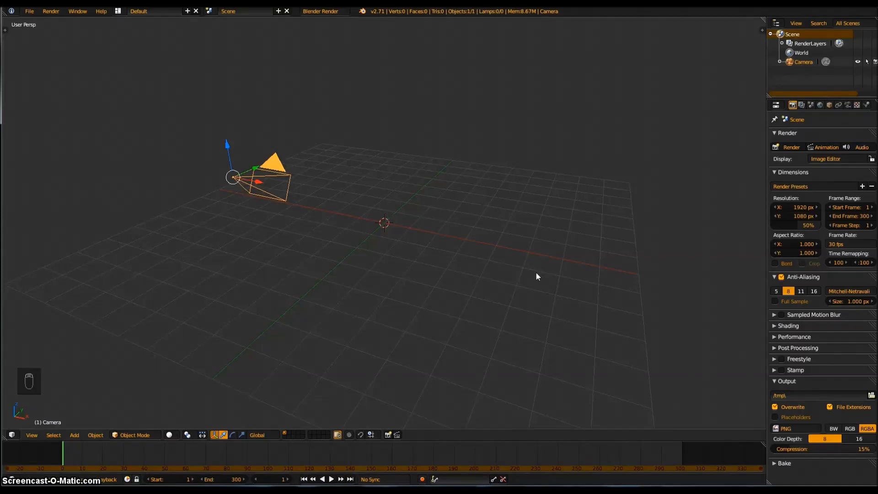
- Add a cylinder mesh at the scene origin and raise it along the Z axis until it stands above the grid
{"action": "key", "text": "a"}
{"action": "key", "text": "shift+a"}
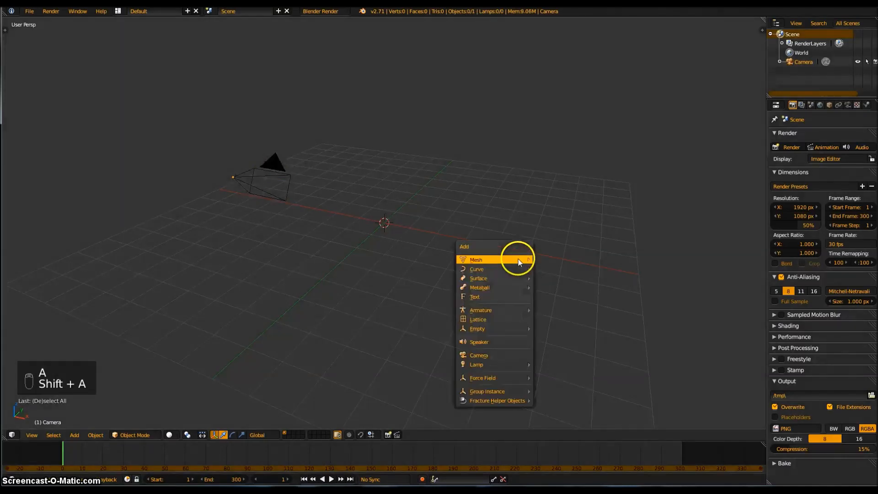
{"action": "mouse_move", "coordinate": [525, 259]}
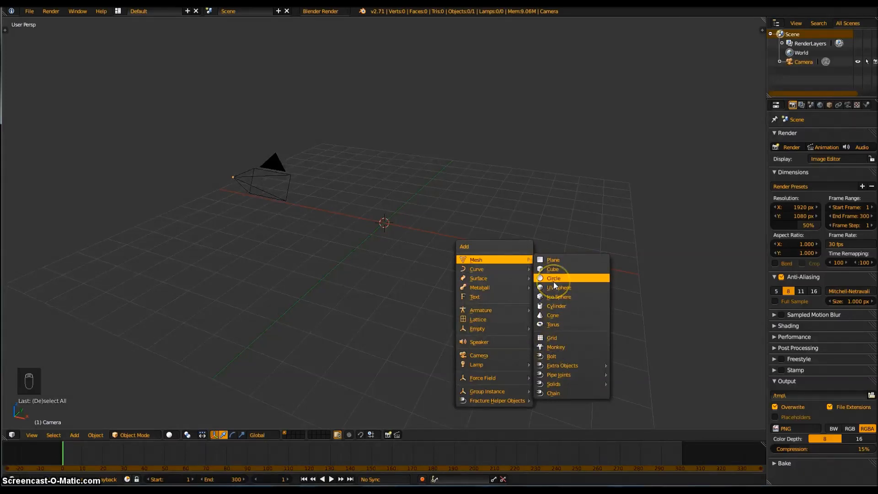
{"action": "left_click", "coordinate": [555, 306]}
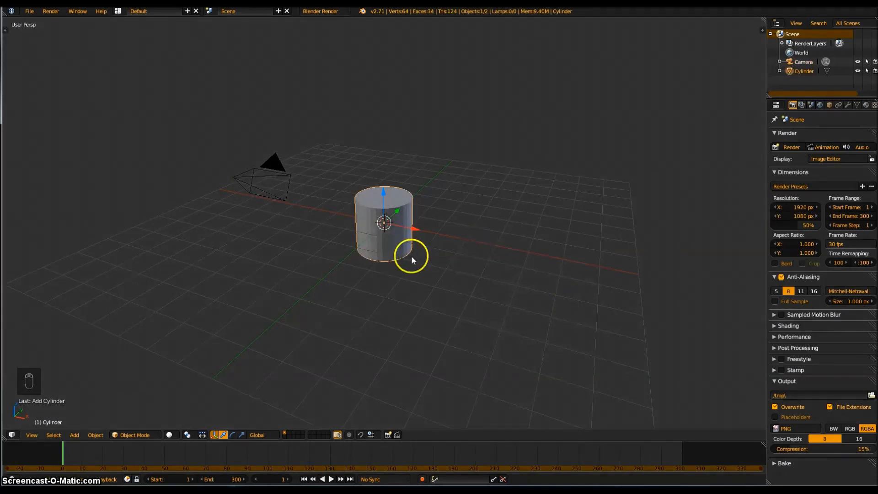
{"action": "key", "text": "g"}
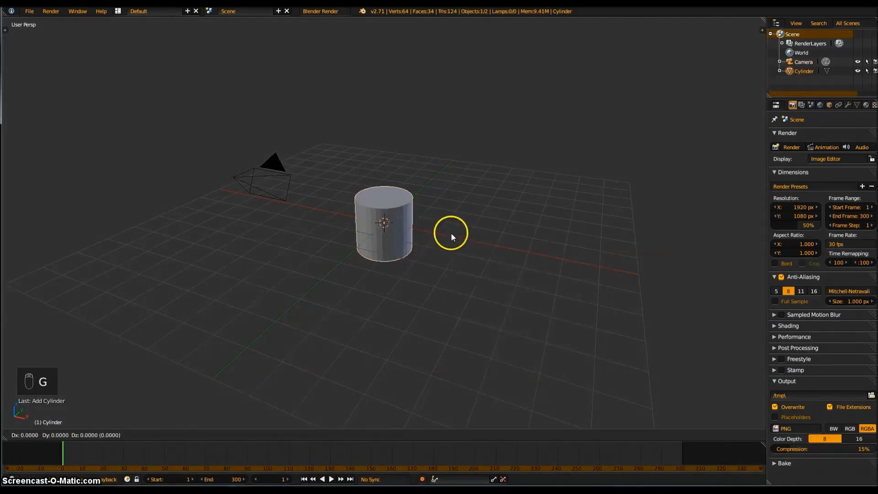
{"action": "key", "text": "z"}
{"action": "left_click", "coordinate": [466, 197]}
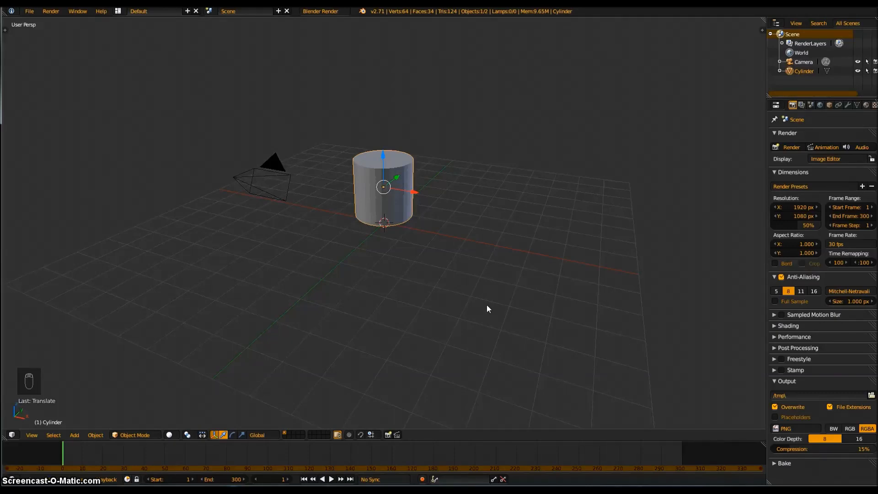
{"action": "middle_click_drag", "start_coordinate": [575, 179], "coordinate": [584, 144]}
{"action": "middle_click_drag", "start_coordinate": [546, 170], "coordinate": [529, 212]}
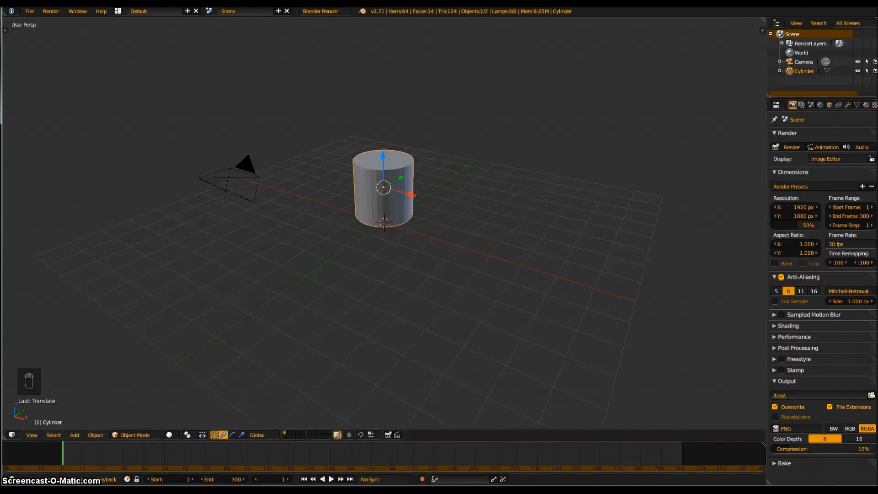
- Enable Emulate Numpad in the input preferences, disable it again, and close the preferences without saving
{"action": "left_click", "coordinate": [29, 12]}
{"action": "left_click", "coordinate": [69, 117]}
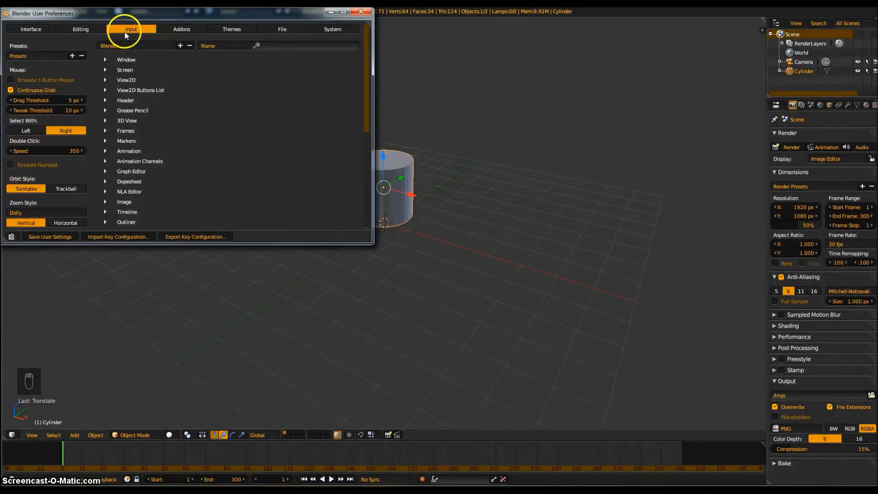
{"action": "left_click", "coordinate": [10, 165]}
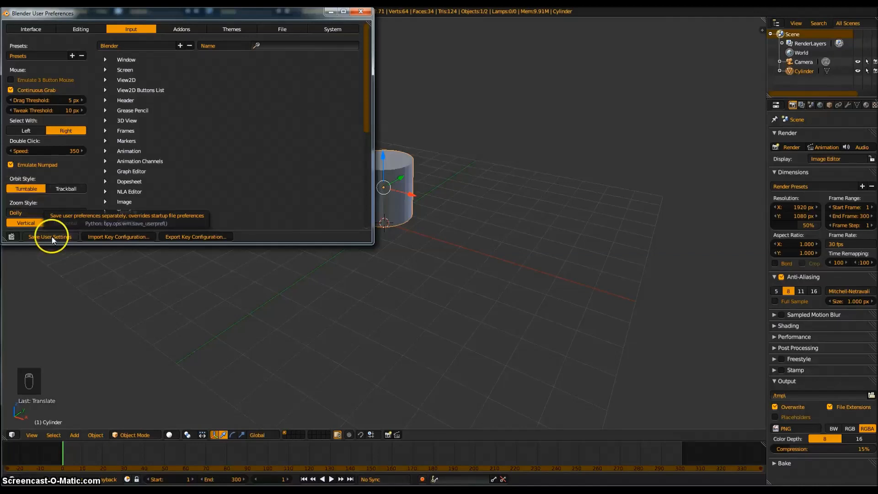
{"action": "left_click", "coordinate": [12, 165]}
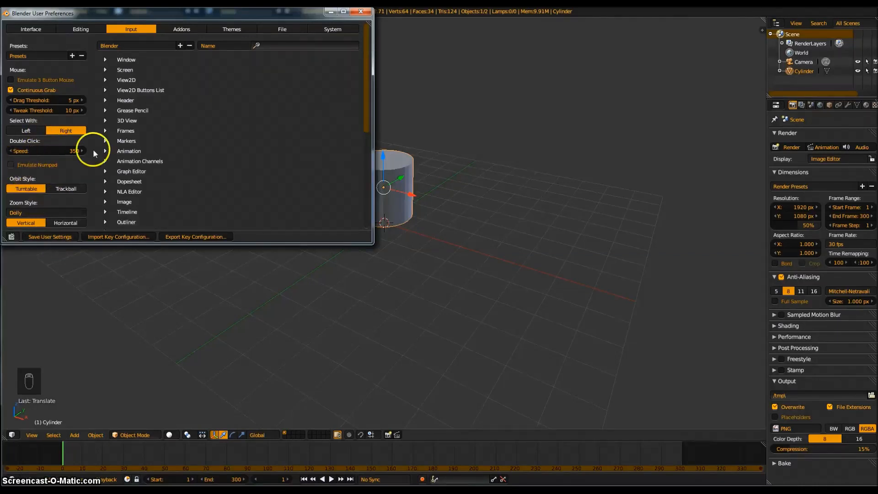
{"action": "left_click", "coordinate": [361, 12]}
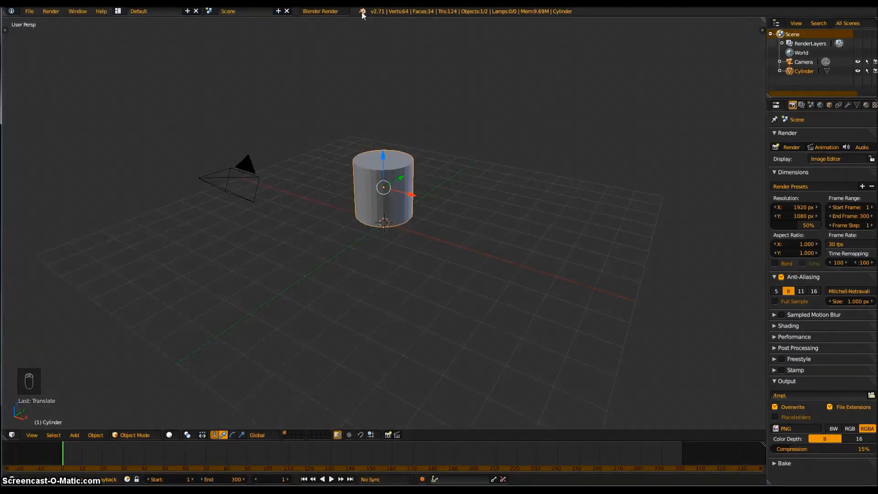
- Examine the cylinder from the top, front and right, compare orthographic with perspective projection, and return to an angled perspective view
{"action": "key", "text": "KP_7"}
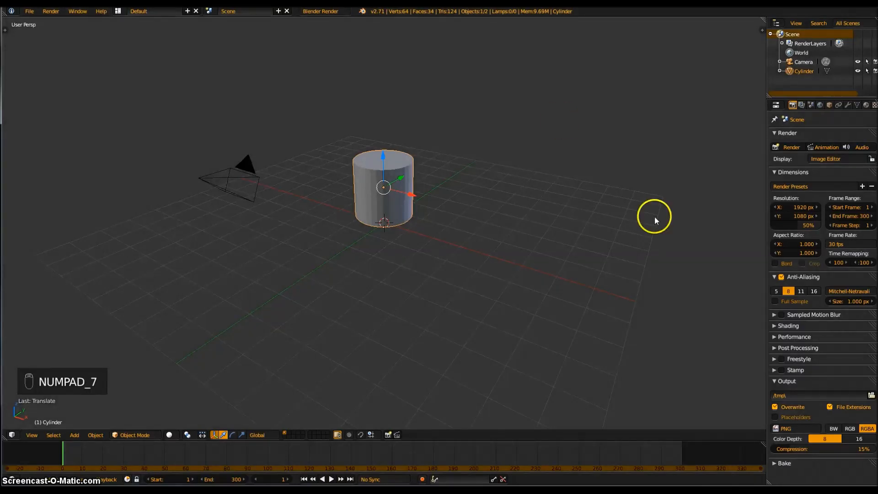
{"action": "key", "text": "KP_7"}
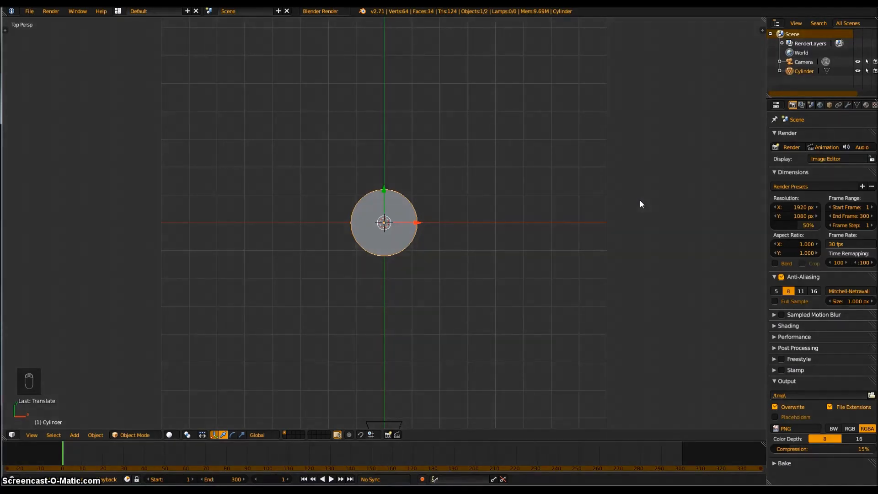
{"action": "key", "text": "KP_1"}
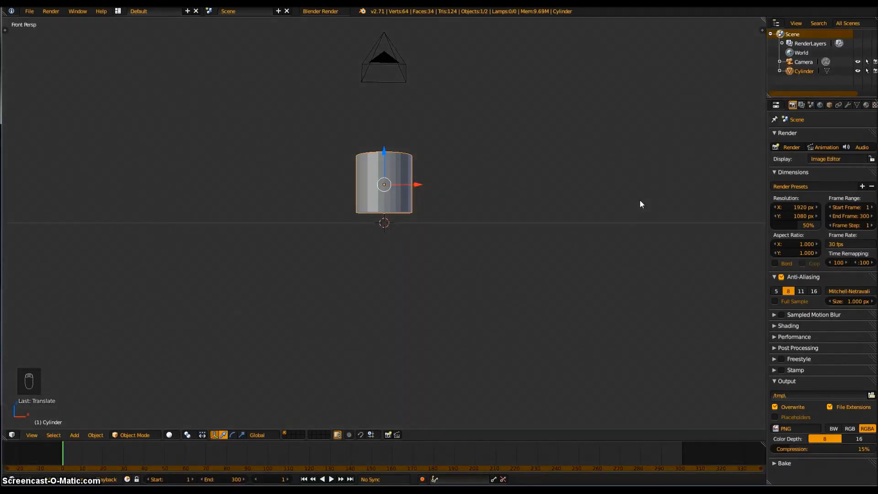
{"action": "key", "text": "KP_3"}
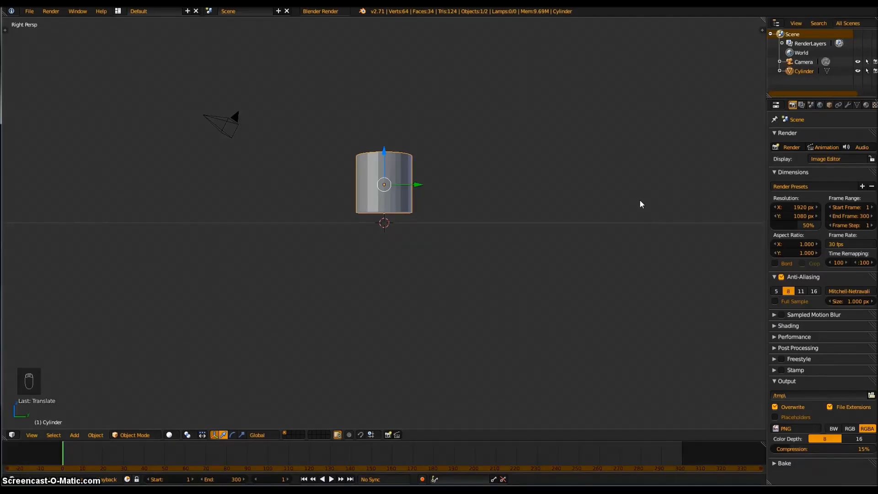
{"action": "key", "text": "KP_5"}
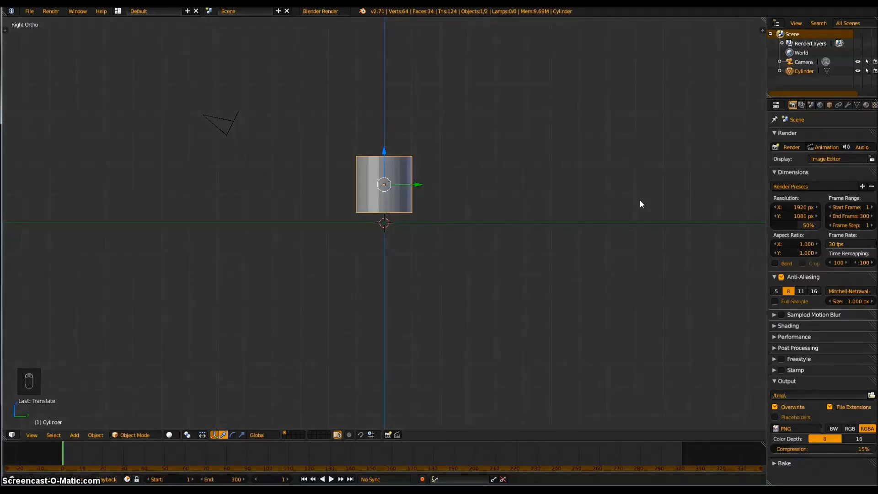
{"action": "key", "text": "KP_5"}
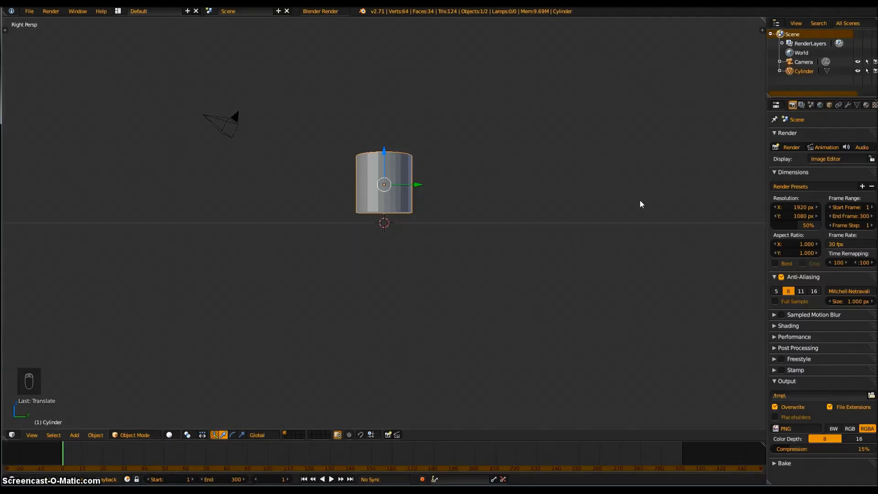
{"action": "middle_click_drag", "start_coordinate": [413, 313], "coordinate": [416, 342]}
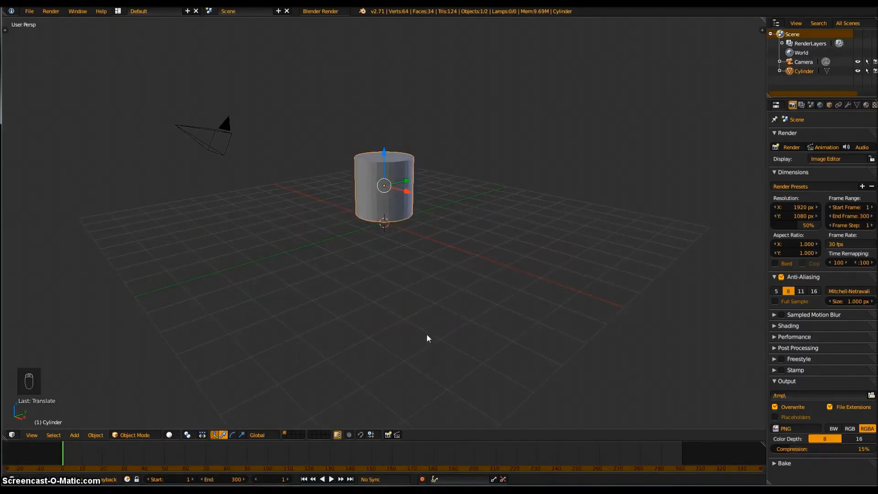
- Delete the cylinder, leaving only the camera in the scene
{"action": "key", "text": "x"}
{"action": "left_click", "coordinate": [466, 311]}
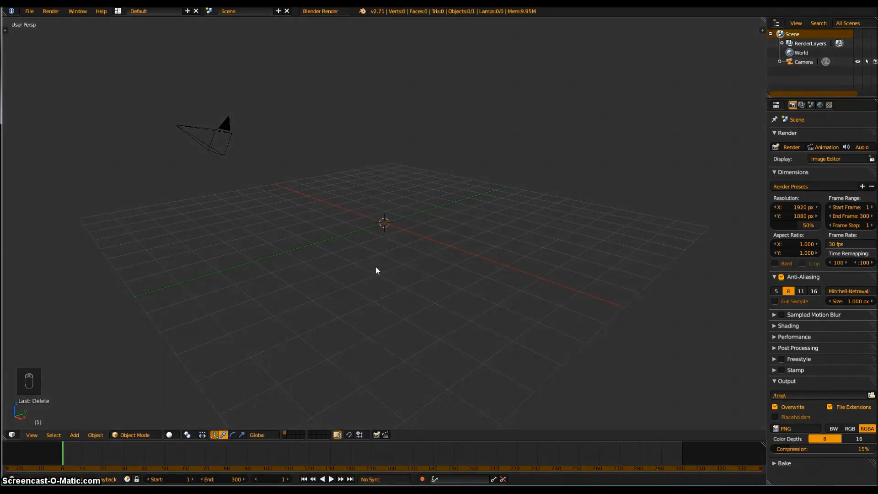
{"action": "key", "text": "shift+a"}
{"action": "mouse_move", "coordinate": [376, 271]}
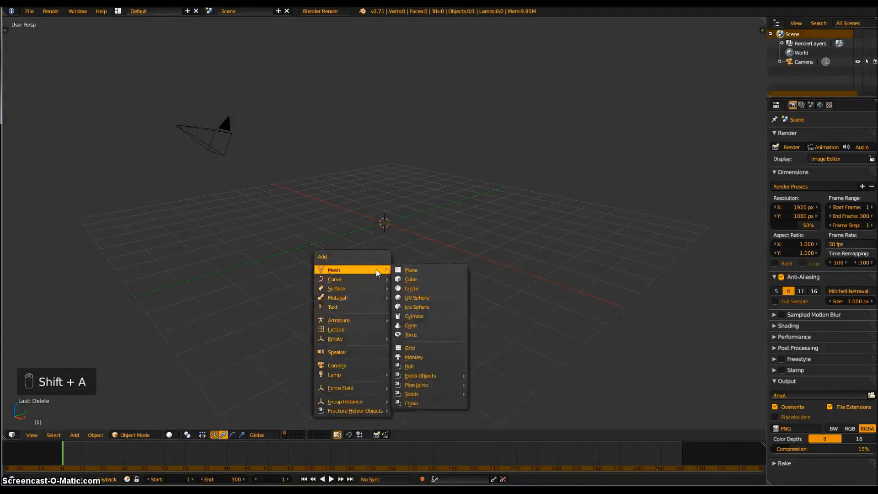
{"action": "left_click", "coordinate": [424, 261]}
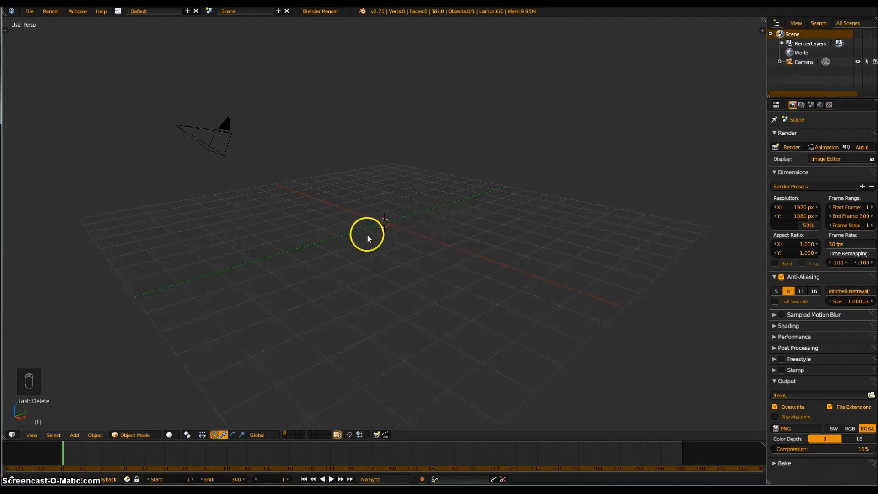
- Add a new cylinder mesh at the origin and raise it along the Z axis so its base clears the grid
{"action": "left_click", "coordinate": [72, 435]}
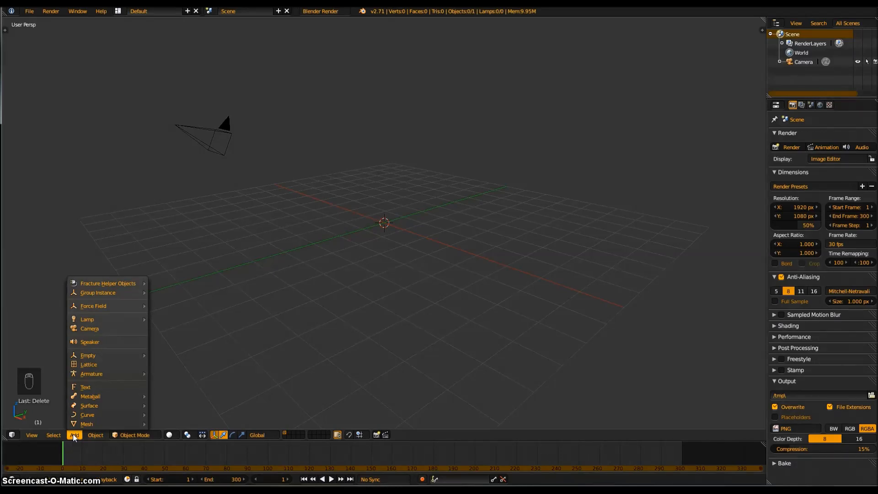
{"action": "left_click", "coordinate": [80, 425]}
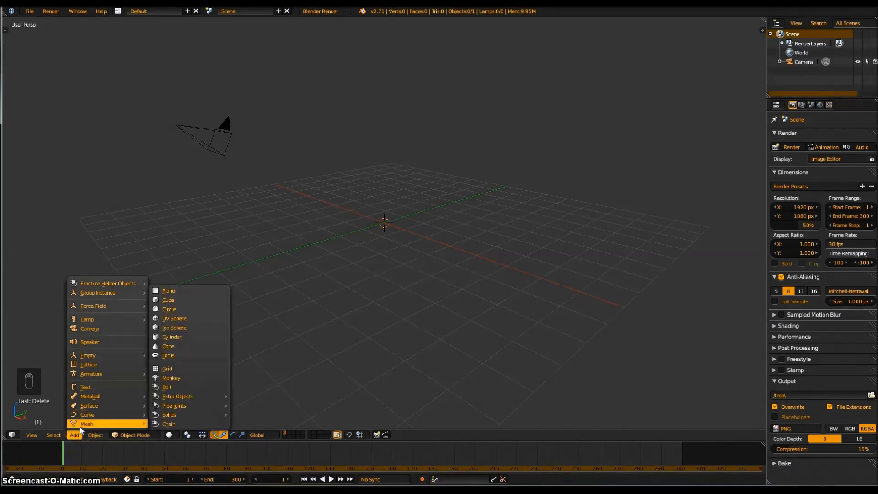
{"action": "left_click", "coordinate": [190, 337]}
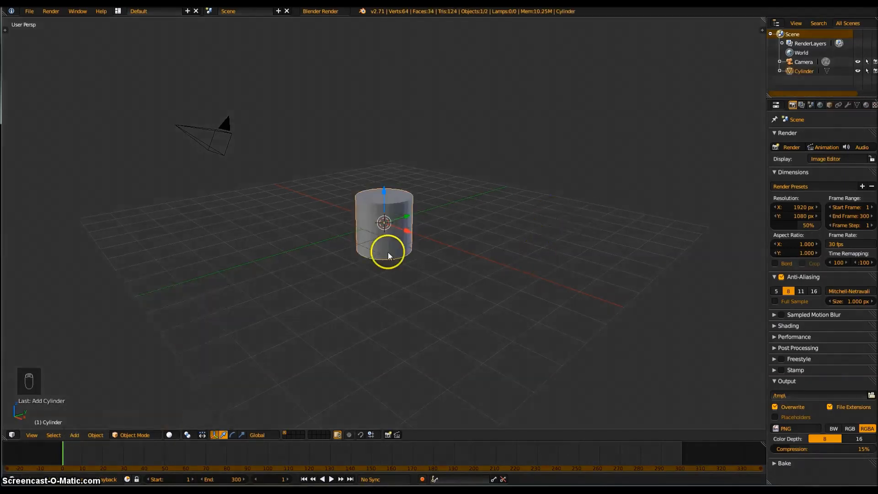
{"action": "key", "text": "g"}
{"action": "key", "text": "z"}
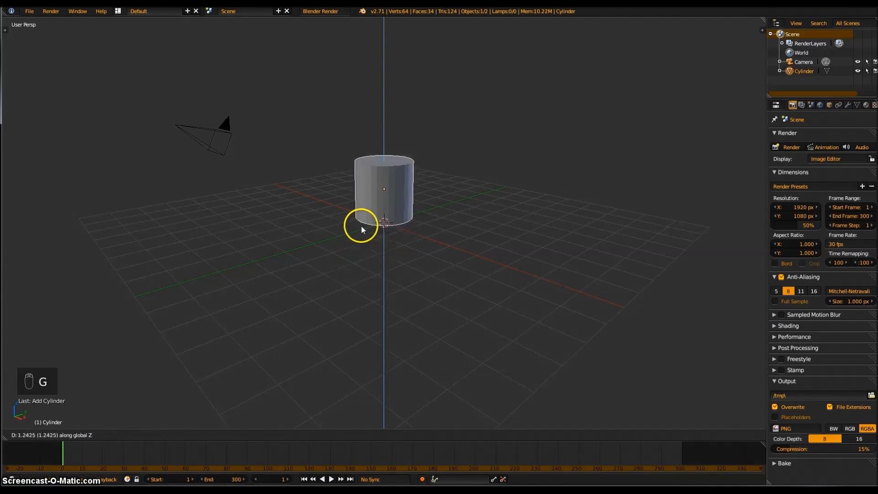
{"action": "left_click", "coordinate": [366, 227]}
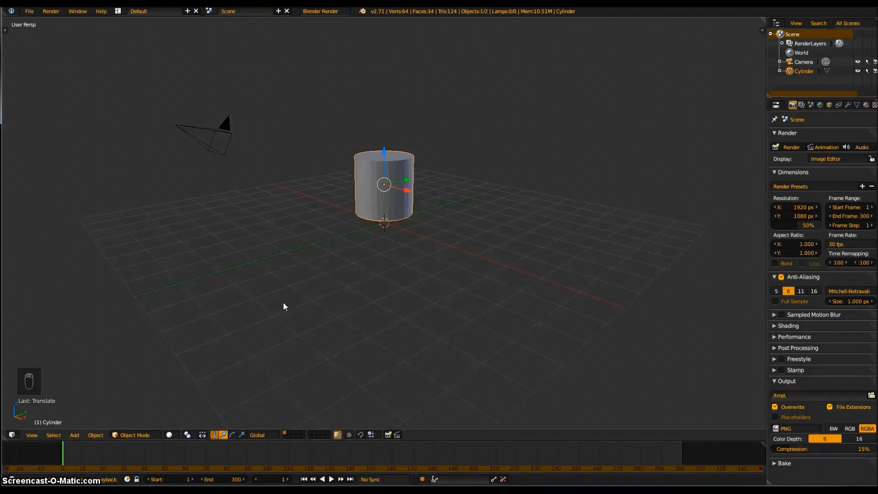
{"action": "key", "text": "shift+a"}
{"action": "mouse_move", "coordinate": [370, 321]}
{"action": "key", "text": "shift+a"}
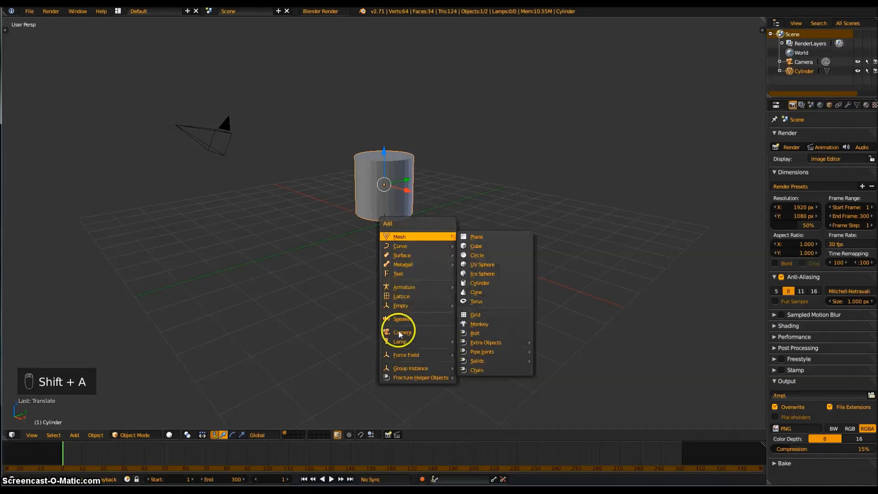
{"action": "key", "text": "shift+a"}
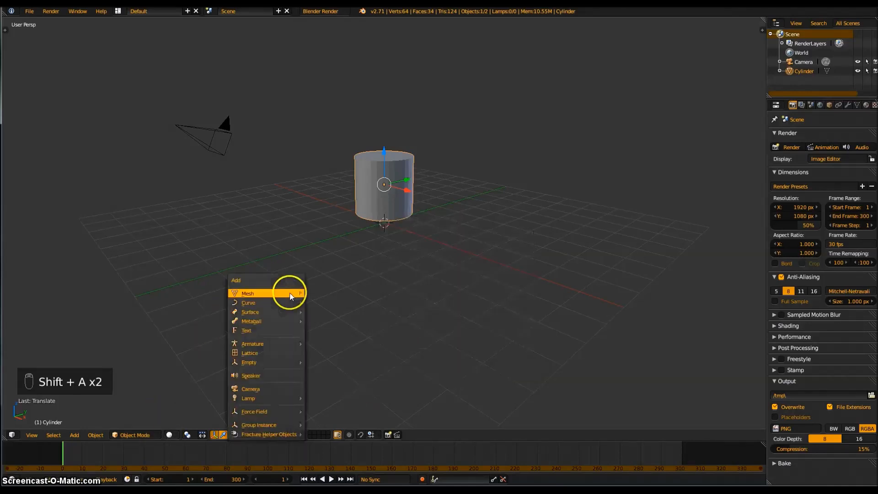
{"action": "mouse_move", "coordinate": [290, 294]}
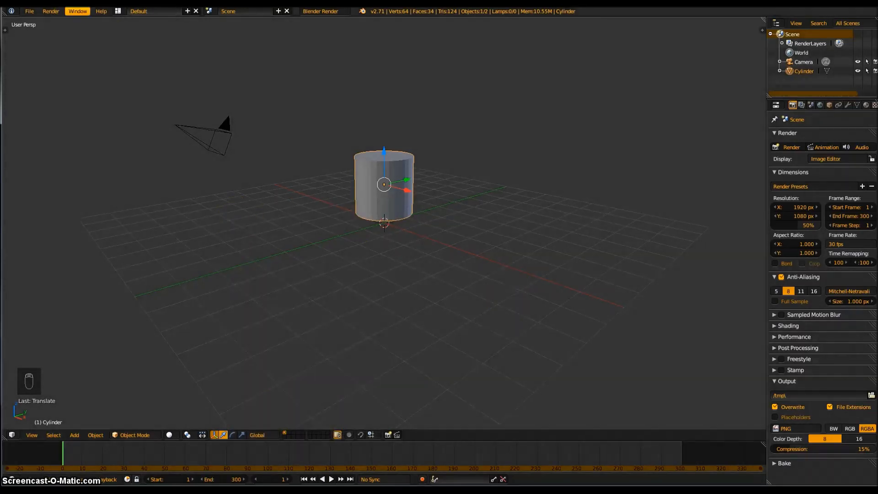
- Add a cube mesh and move it along the X axis until it sits beside the cylinder
{"action": "middle_click_drag", "start_coordinate": [386, 185], "coordinate": [402, 184]}
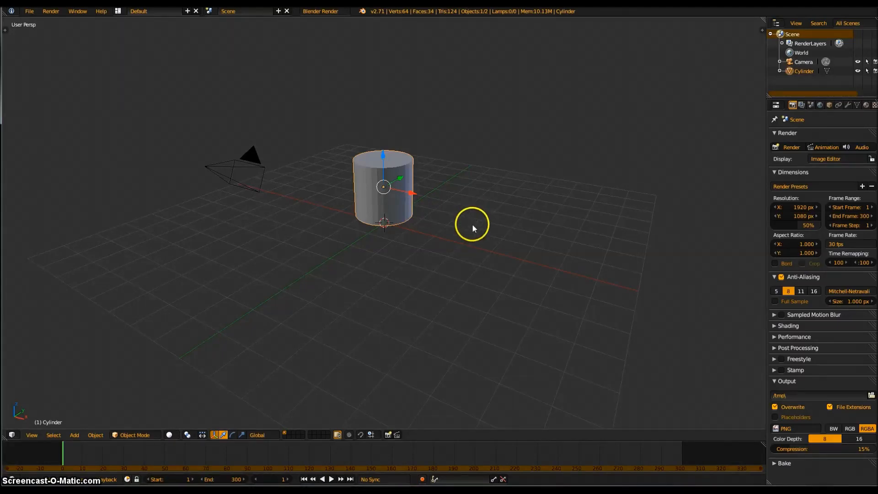
{"action": "key", "text": "shift+a"}
{"action": "mouse_move", "coordinate": [568, 252]}
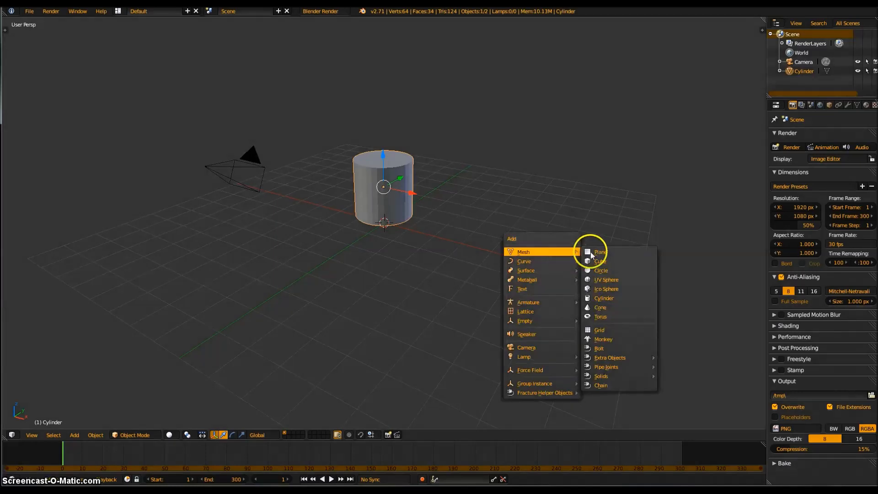
{"action": "left_click", "coordinate": [613, 261]}
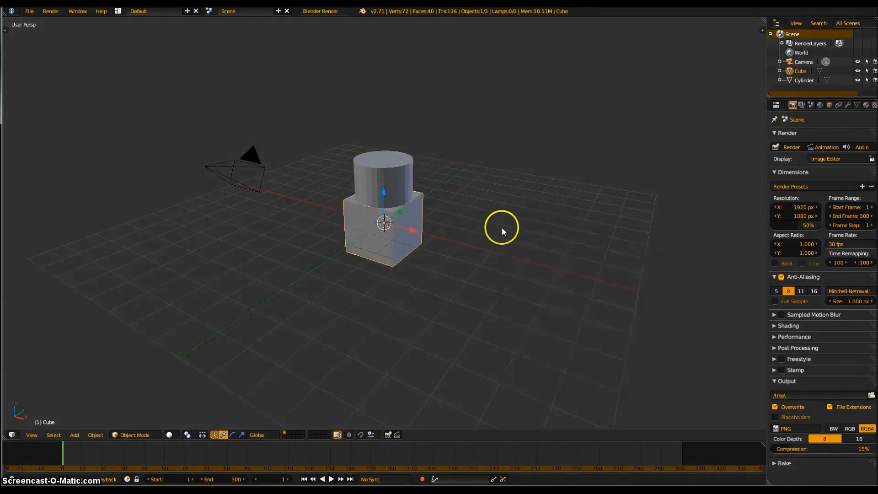
{"action": "key", "text": "g"}
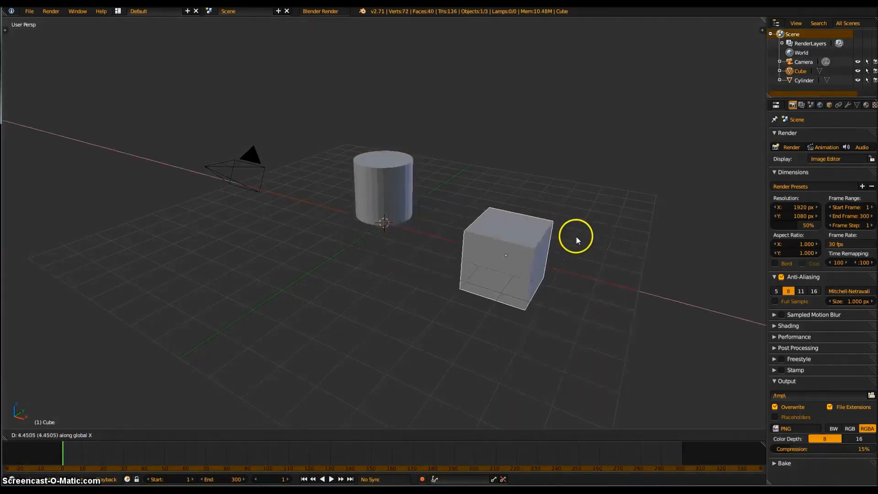
{"action": "left_click", "coordinate": [529, 224]}
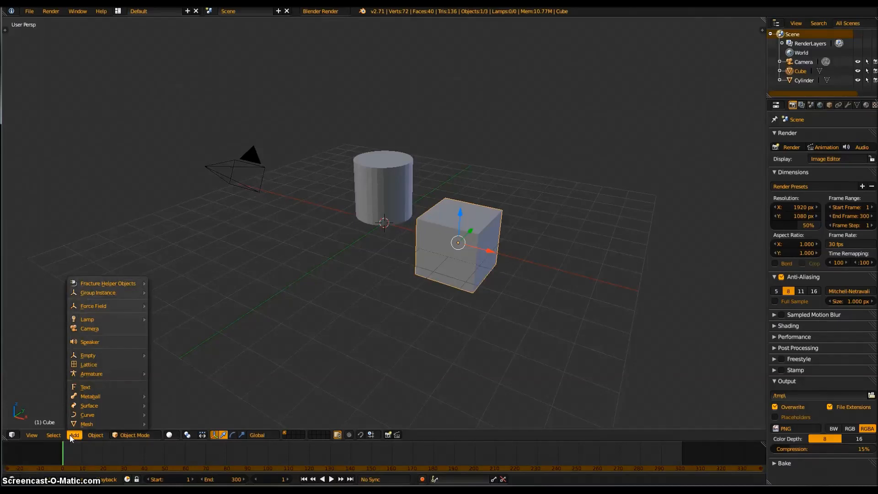
- Add a UV sphere mesh at the origin and try moving it freely
{"action": "left_click", "coordinate": [82, 425]}
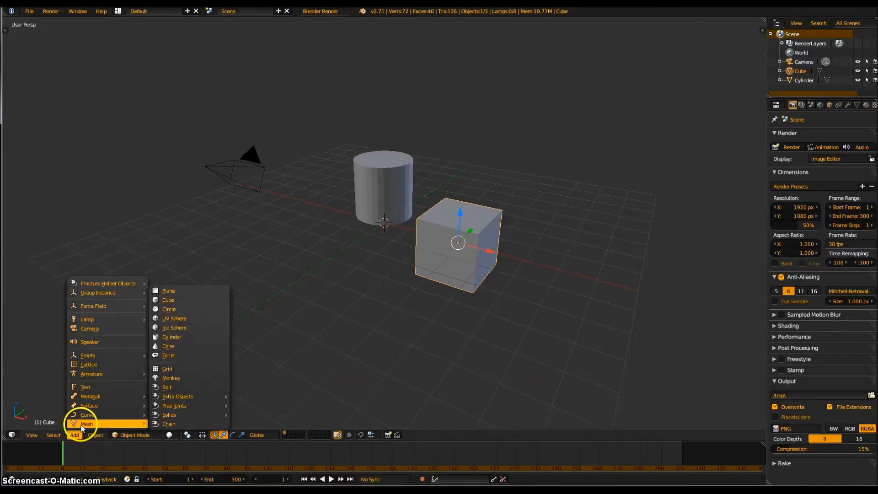
{"action": "left_click", "coordinate": [201, 316]}
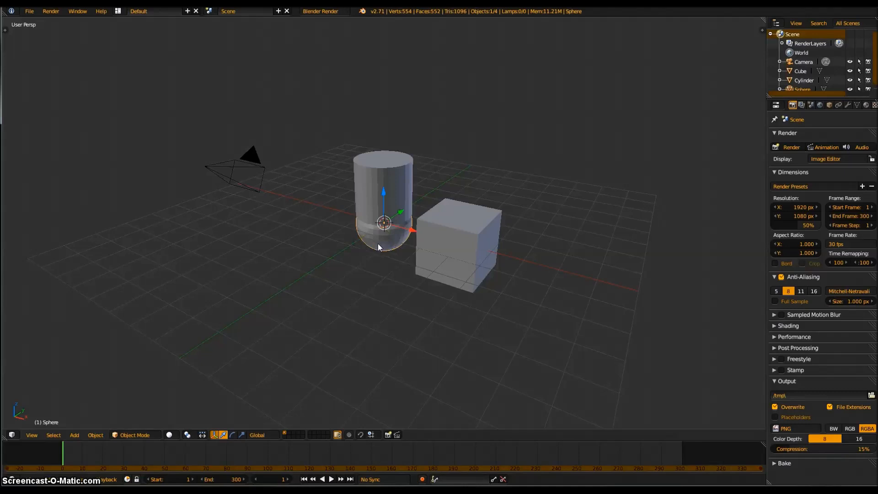
{"action": "key", "text": "g"}
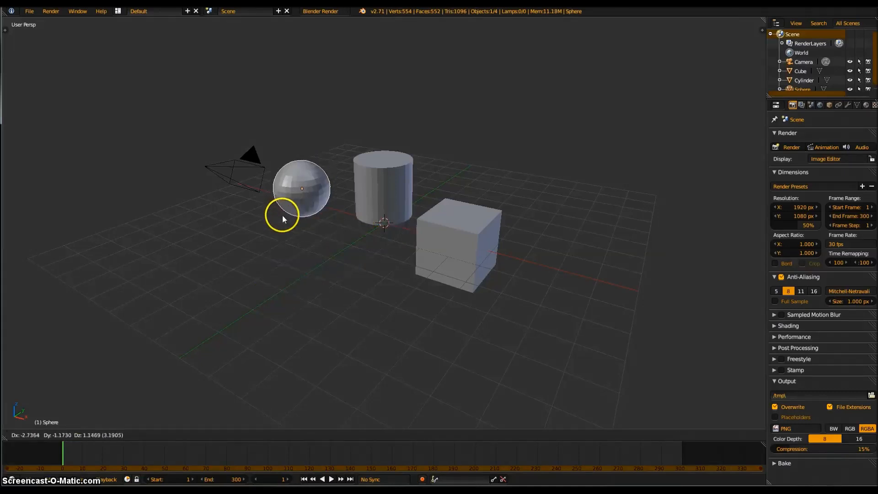
{"action": "right_click", "coordinate": [279, 217]}
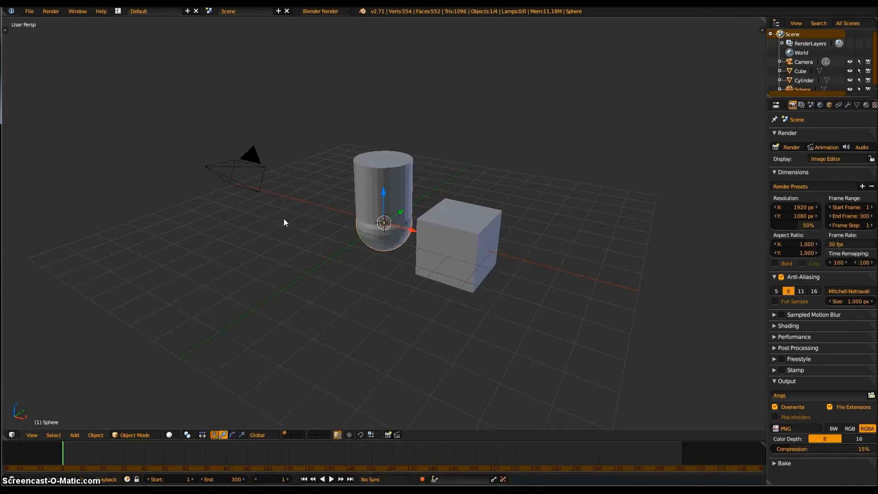
{"action": "key", "text": "g"}
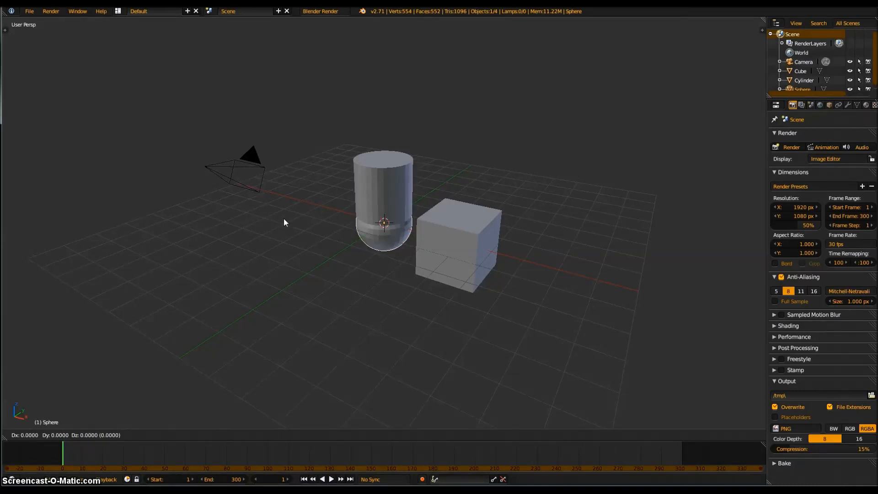
{"action": "left_click", "coordinate": [284, 219]}
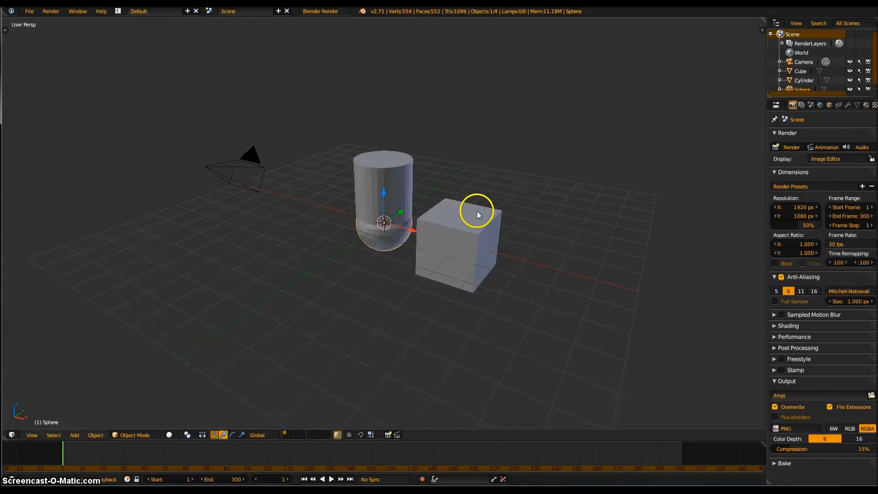
- Turn on the on-screen display of pressed keys for the 3D view
{"action": "key", "text": "n"}
{"action": "scroll", "coordinate": [747, 339], "scroll_direction": "down", "scroll_amount": 5}
{"action": "left_click", "coordinate": [725, 419]}
{"action": "key", "text": "n"}
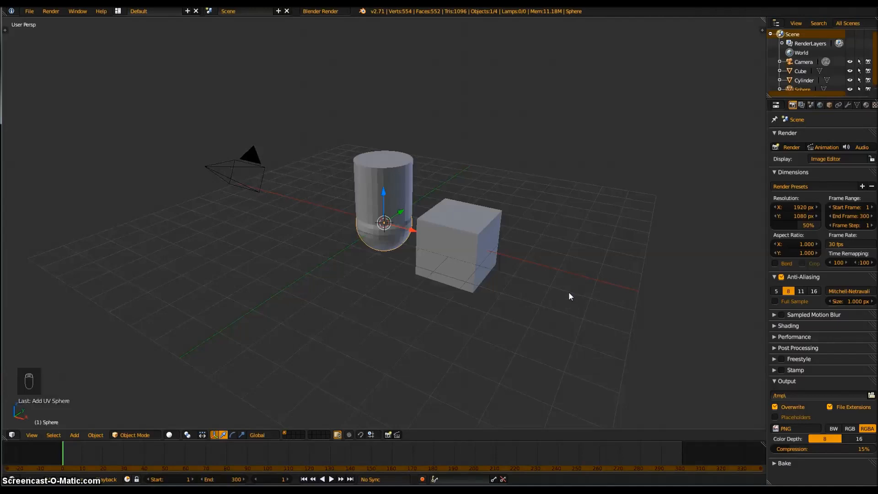
- Move the sphere back along the Y axis, and shift it along the X axis until it is behind the cylinder
{"action": "key", "text": "g"}
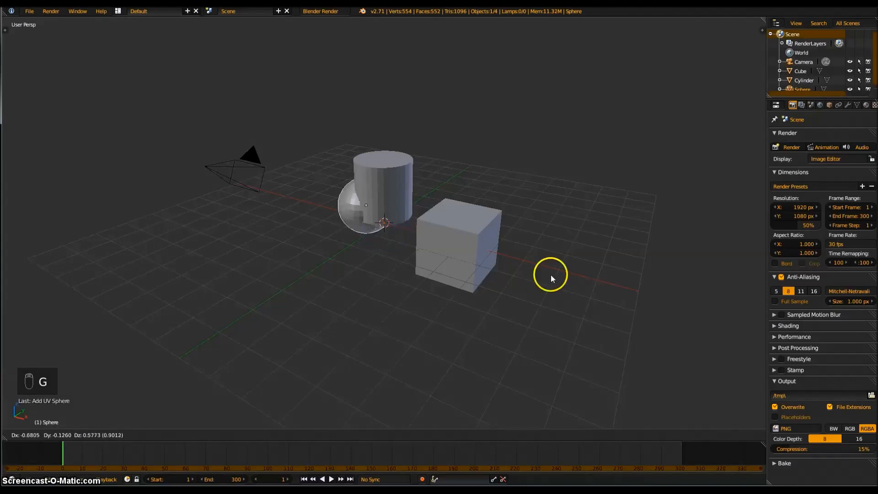
{"action": "key", "text": "y"}
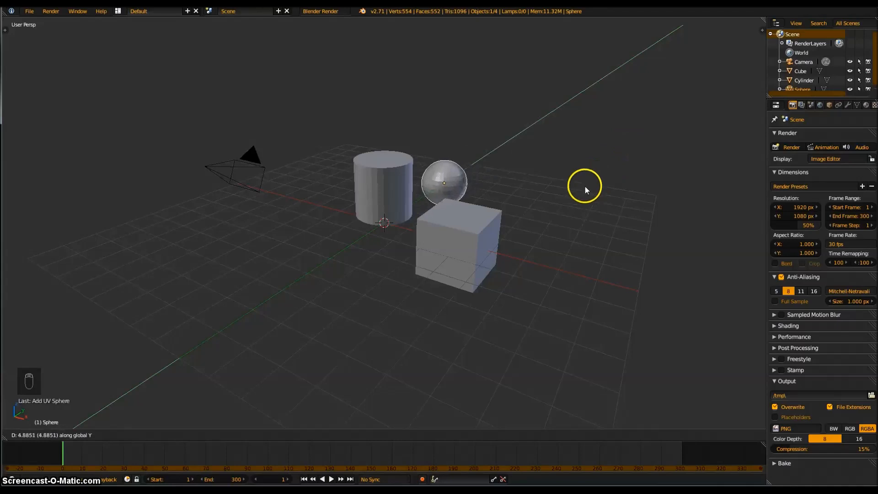
{"action": "left_click", "coordinate": [591, 167]}
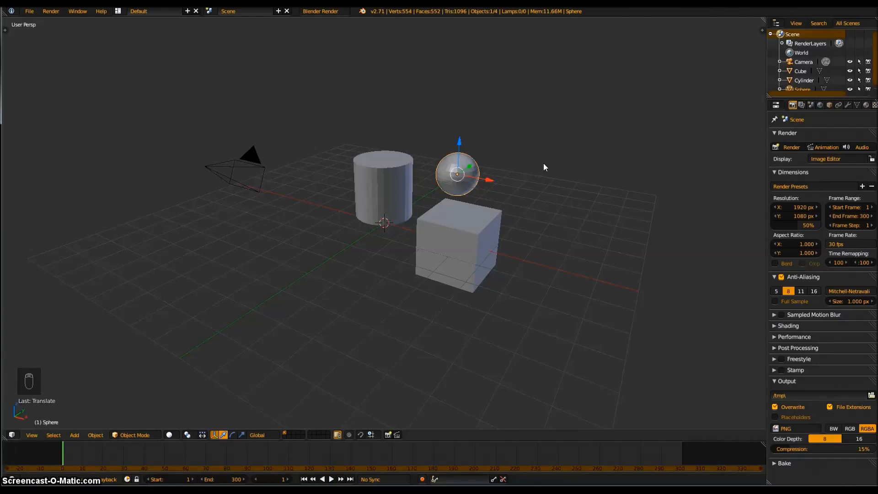
{"action": "key", "text": "g"}
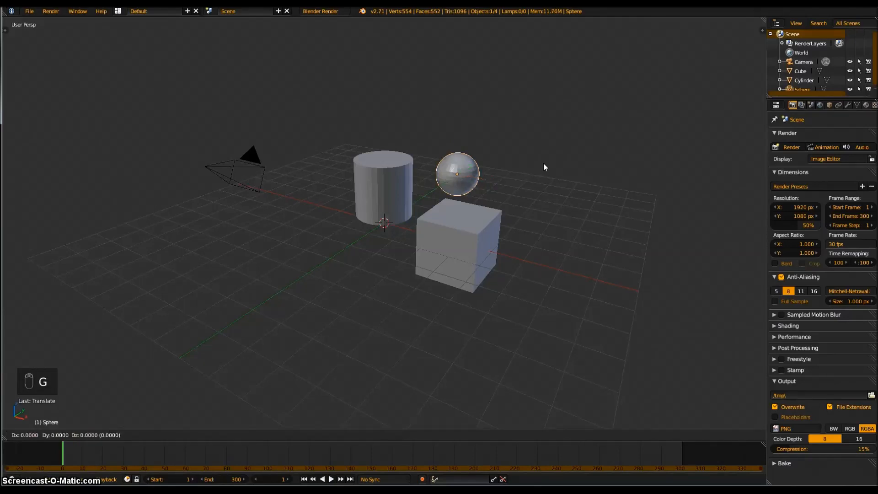
{"action": "key", "text": "x"}
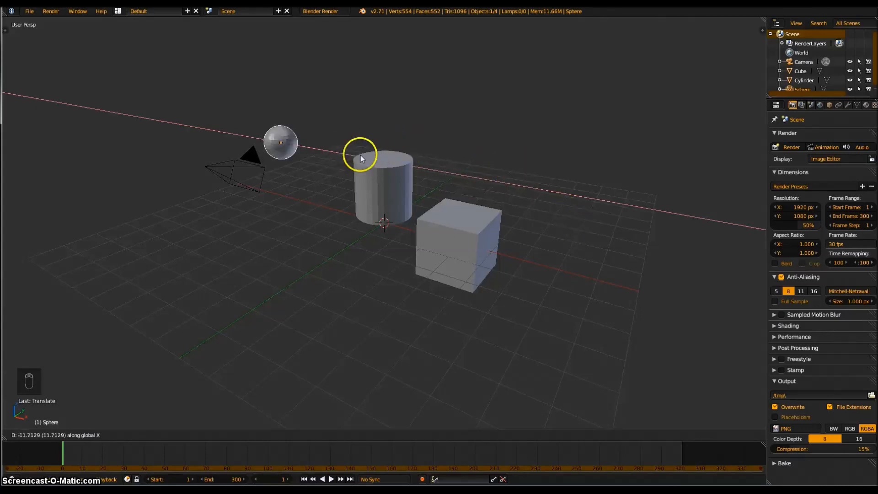
{"action": "left_click", "coordinate": [482, 164]}
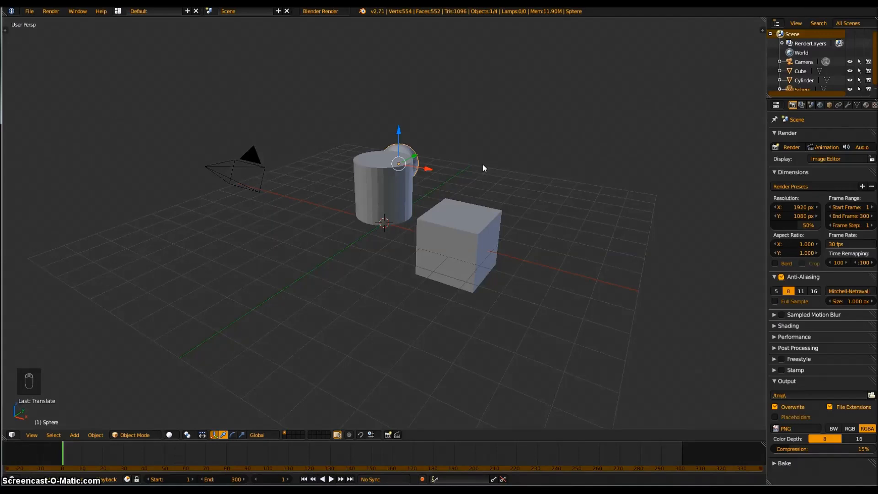
- Raise the sphere along the Z axis until it floats above the level of the cylinder's top
{"action": "key", "text": "g"}
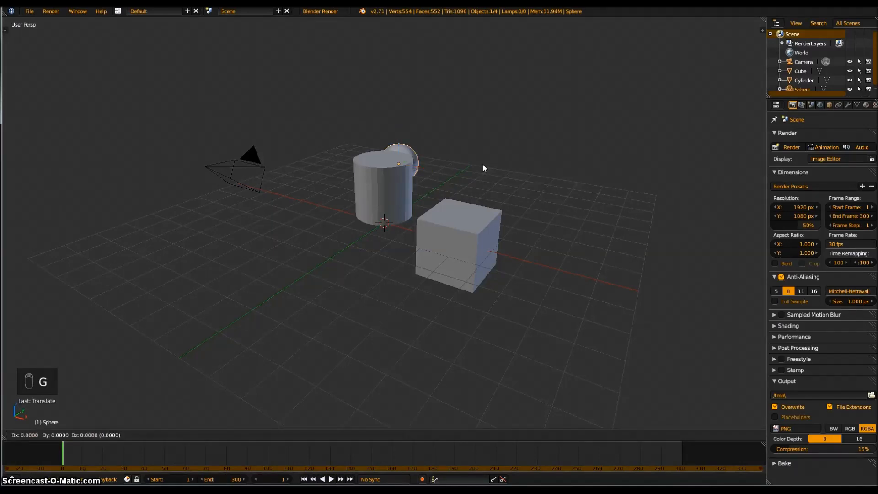
{"action": "key", "text": "z"}
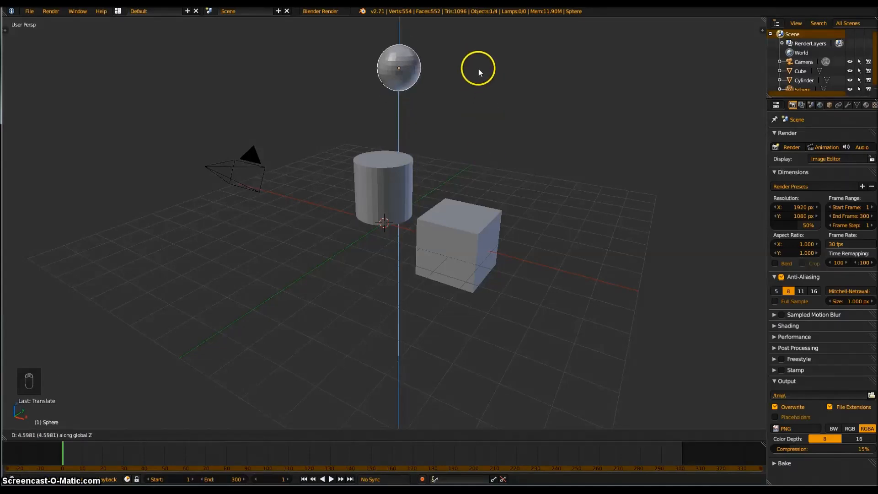
{"action": "left_click", "coordinate": [481, 96]}
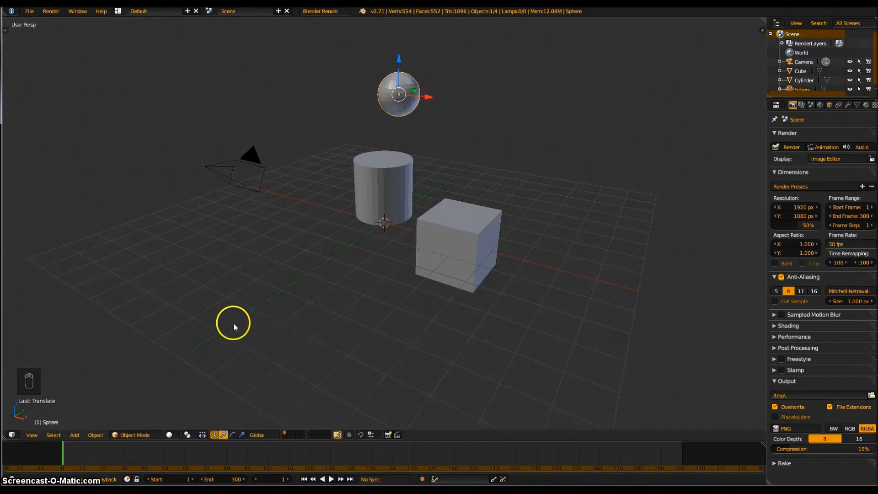
- Select the cube and try rotating it freely and about the global X axis
{"action": "mouse_move", "coordinate": [256, 331]}
{"action": "middle_mouse_down"}
{"action": "mouse_move", "coordinate": [309, 332]}
{"action": "mouse_move", "coordinate": [283, 320]}
{"action": "mouse_move", "coordinate": [267, 325]}
{"action": "middle_mouse_up"}
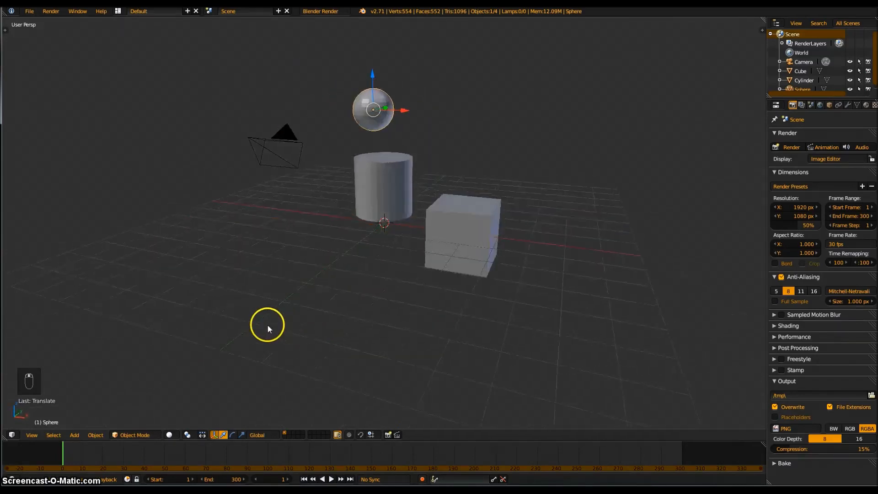
{"action": "right_click", "coordinate": [491, 224]}
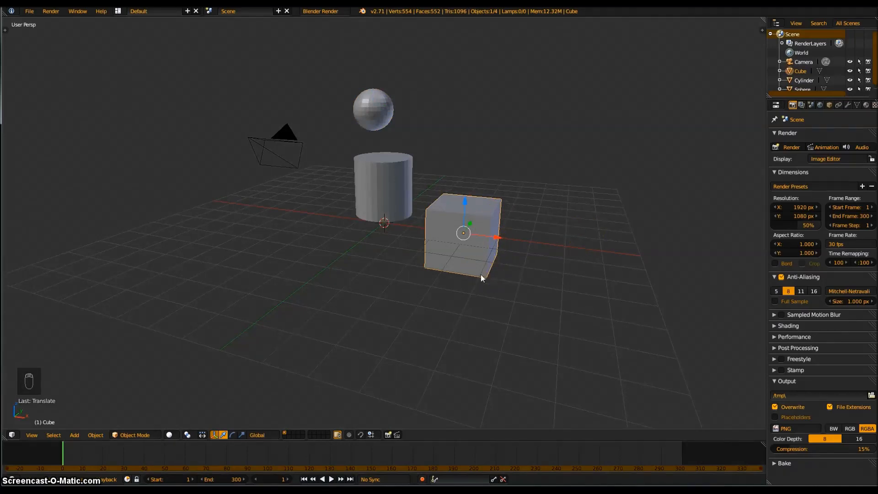
{"action": "key", "text": "r"}
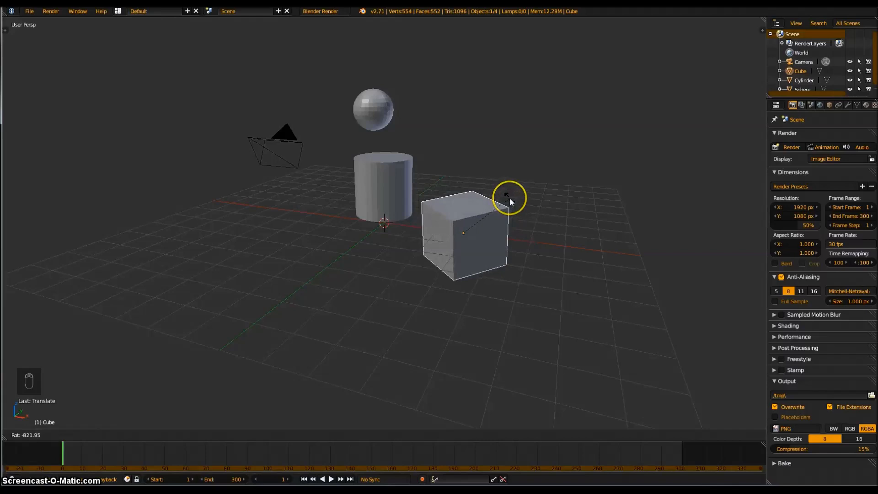
{"action": "key", "text": "Escape"}
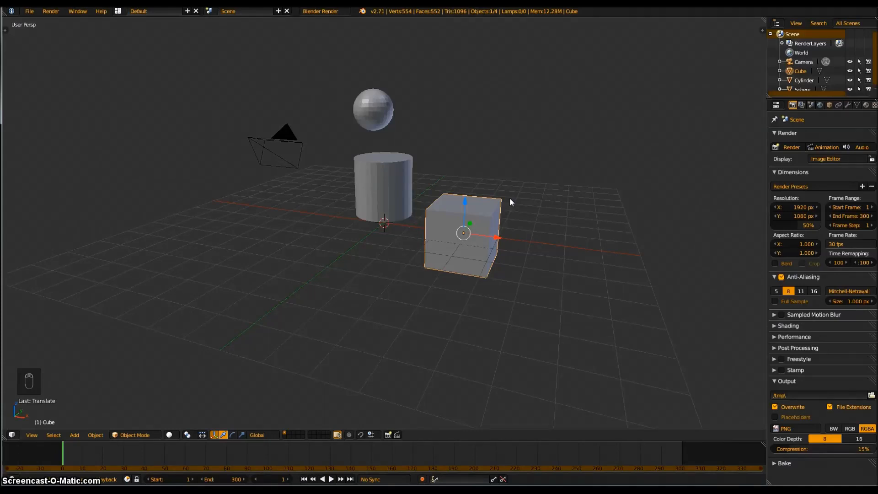
{"action": "key", "text": "r"}
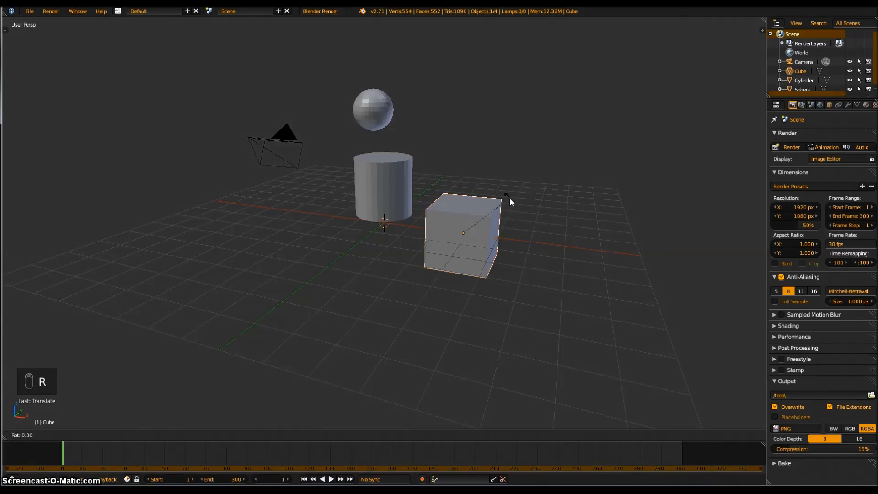
{"action": "key", "text": "x"}
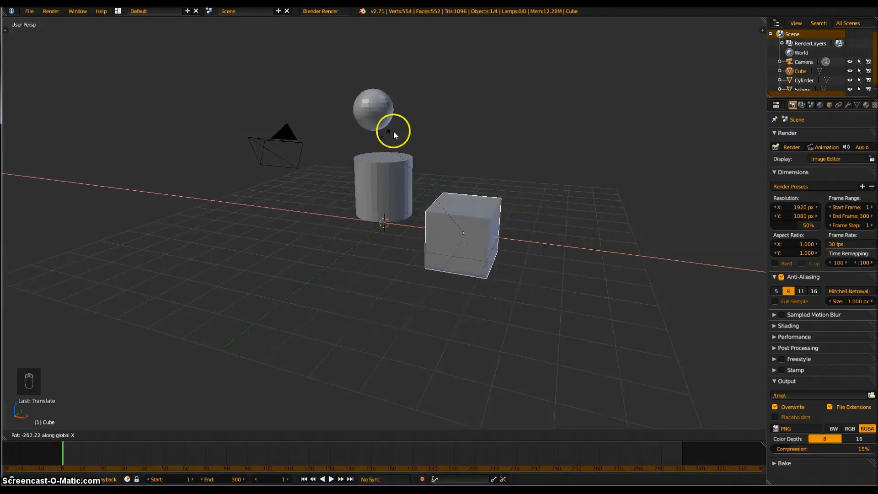
{"action": "right_click", "coordinate": [484, 125]}
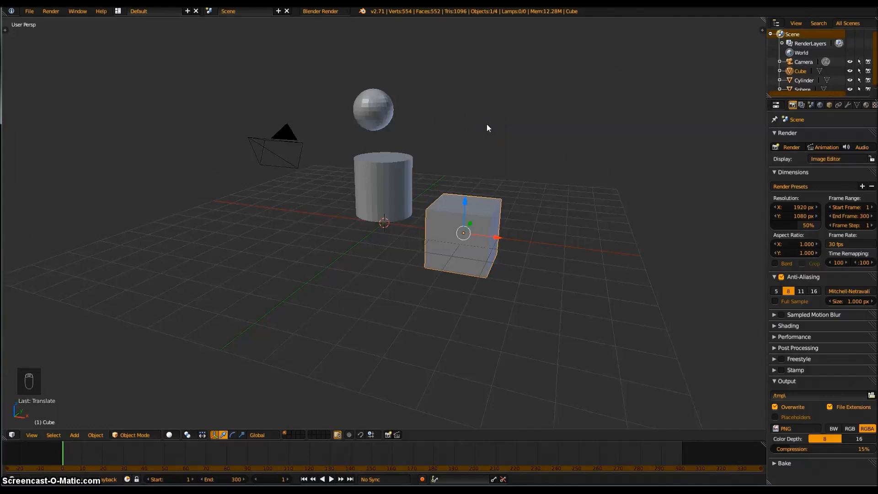
- Rotate the cube about the global Y axis so it tilts onto an edge, and turn it about the global Z axis
{"action": "key", "text": "r"}
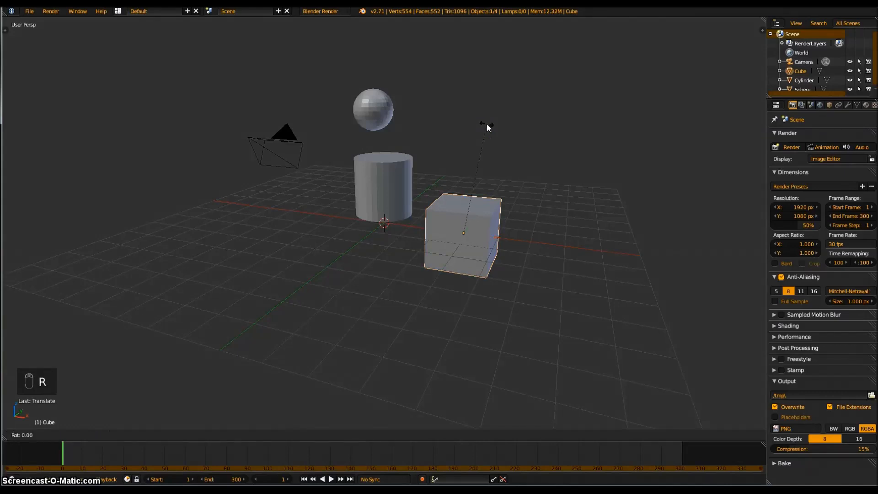
{"action": "key", "text": "y"}
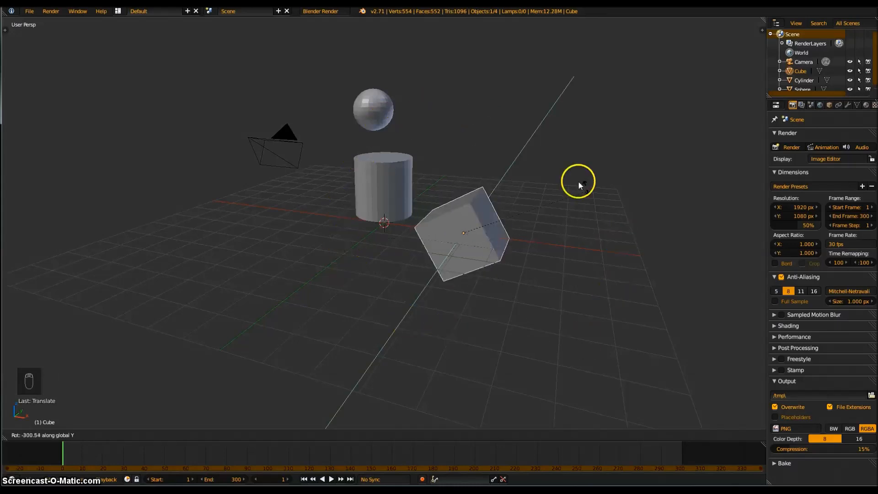
{"action": "left_click", "coordinate": [566, 295]}
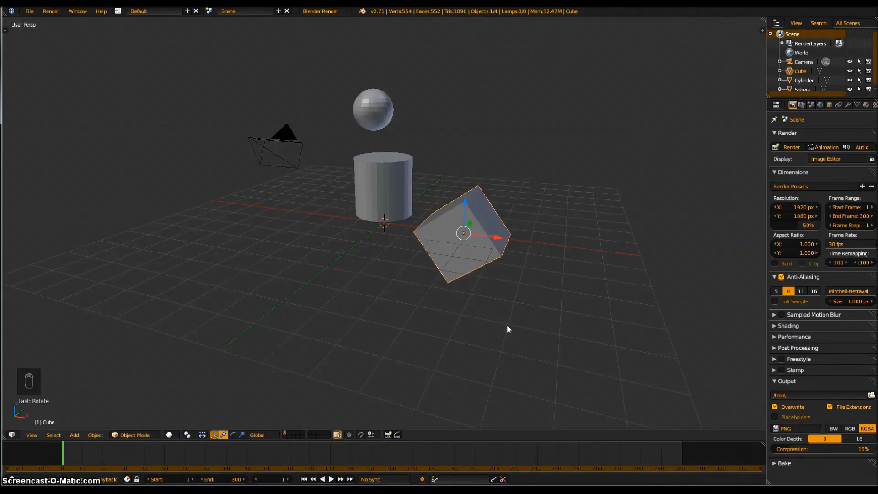
{"action": "key", "text": "r"}
{"action": "key", "text": "z"}
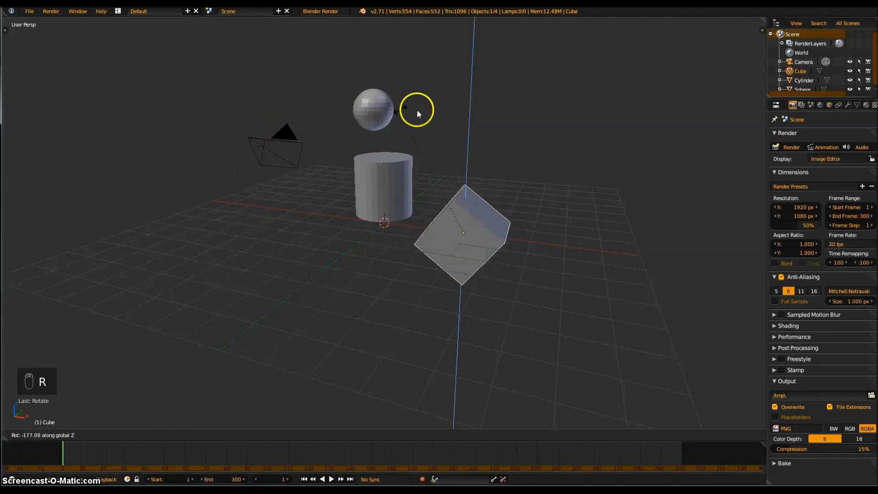
{"action": "left_click", "coordinate": [523, 282]}
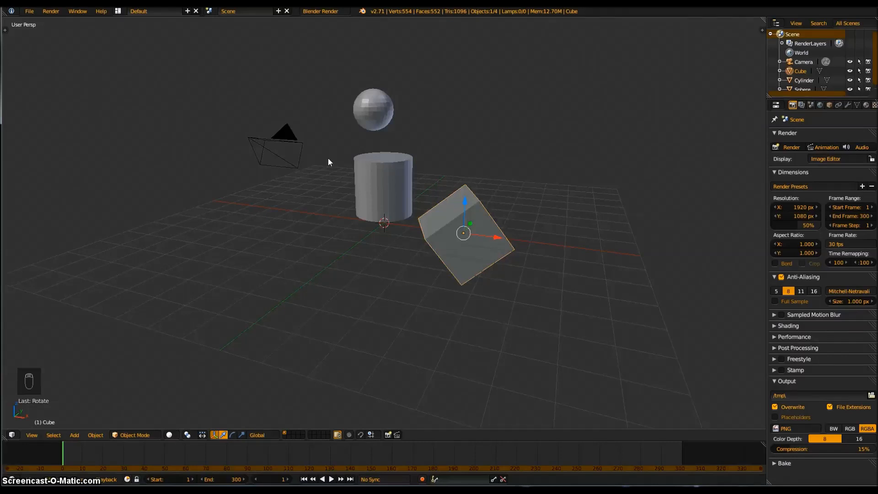
- Delete the cube and the sphere, leaving only the cylinder and the camera in the scene
{"action": "key", "text": "x"}
{"action": "left_click", "coordinate": [479, 223]}
{"action": "right_click", "coordinate": [374, 108]}
{"action": "key", "text": "x"}
{"action": "left_click", "coordinate": [371, 104]}
- View the cylinder up close from a higher angle that shows its top face
{"action": "scroll", "coordinate": [411, 178], "scroll_direction": "up", "scroll_amount": 3}
{"action": "scroll", "coordinate": [416, 158], "scroll_direction": "down", "scroll_amount": 1}
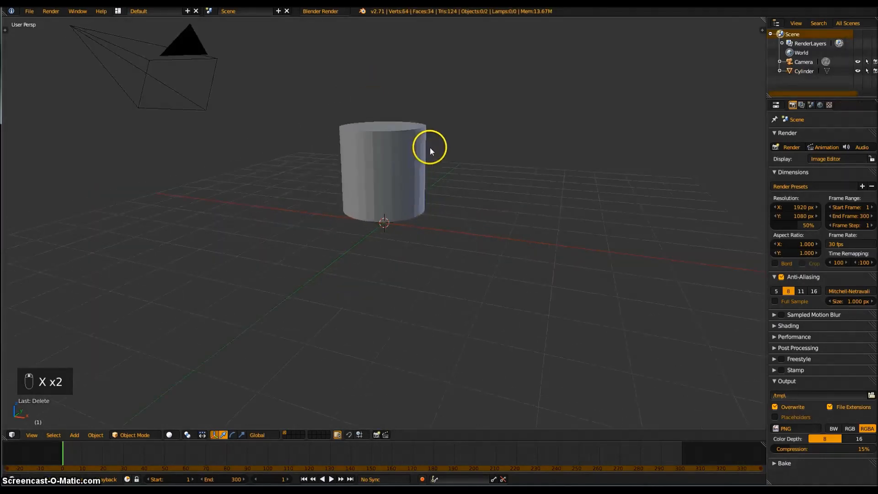
{"action": "middle_click_drag", "start_coordinate": [444, 146], "coordinate": [454, 209]}
{"action": "scroll", "coordinate": [449, 158], "scroll_direction": "down", "scroll_amount": 2}
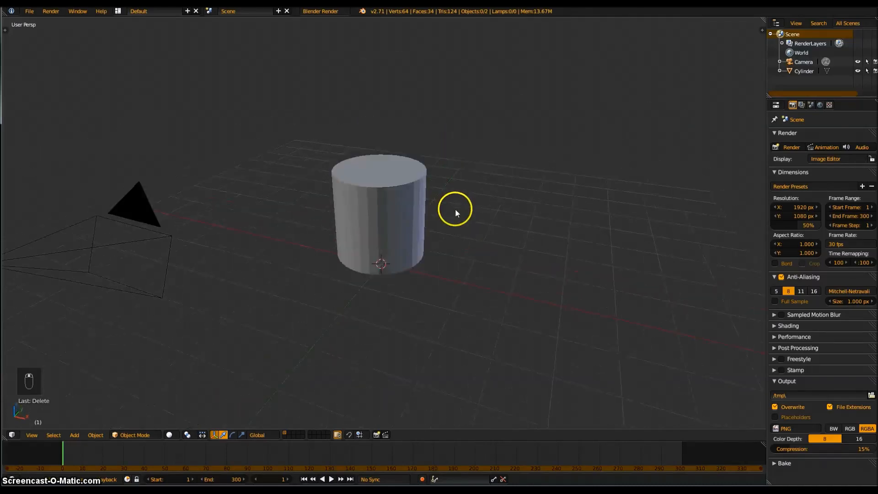
- Select the cylinder and place the 3D cursor on its top face near the front rim
{"action": "scroll", "coordinate": [456, 209], "scroll_direction": "up", "scroll_amount": 2}
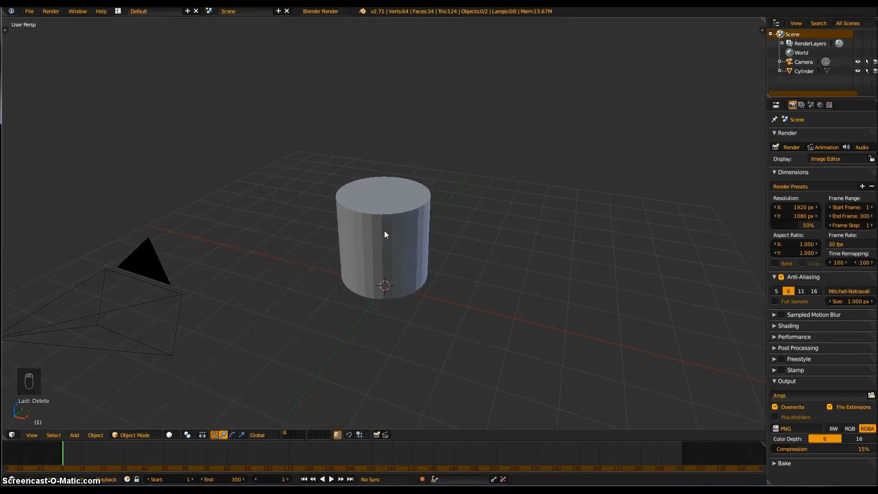
{"action": "right_click", "coordinate": [383, 219]}
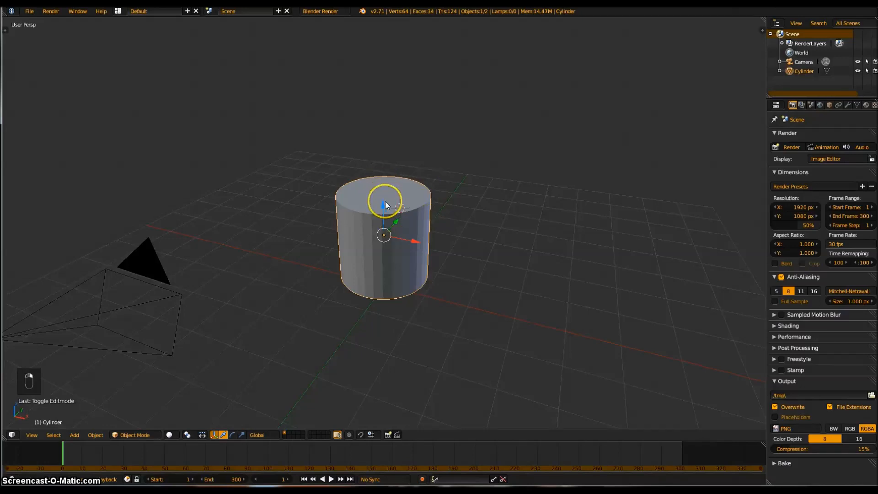
{"action": "left_click", "coordinate": [399, 205]}
{"action": "left_click", "coordinate": [399, 204]}
{"action": "left_click", "coordinate": [398, 204]}
- Switch the cylinder from Object Mode to Edit Mode
{"action": "key", "text": "Tab"}
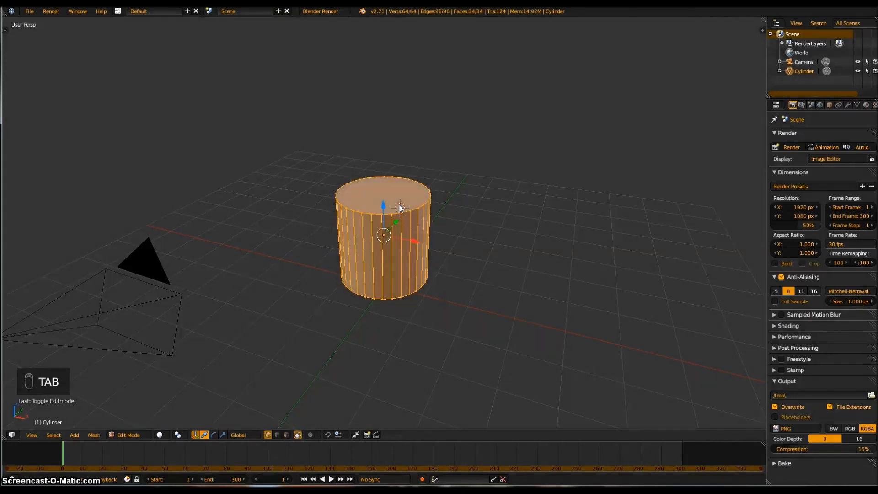
{"action": "key", "text": "Tab"}
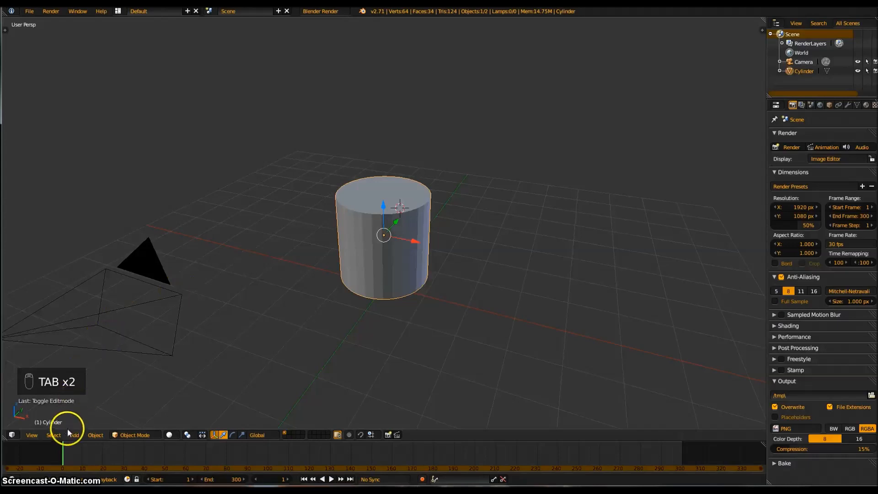
{"action": "left_click", "coordinate": [53, 437]}
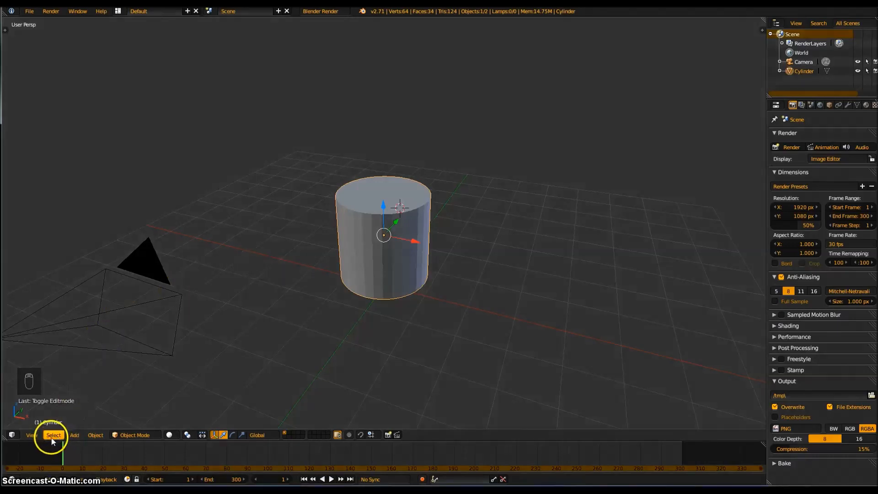
{"action": "left_click", "coordinate": [141, 435]}
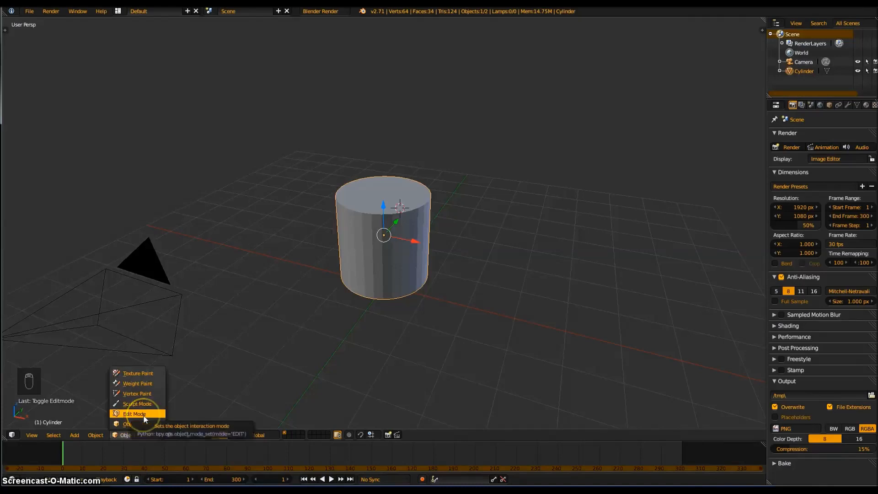
{"action": "left_click", "coordinate": [144, 415]}
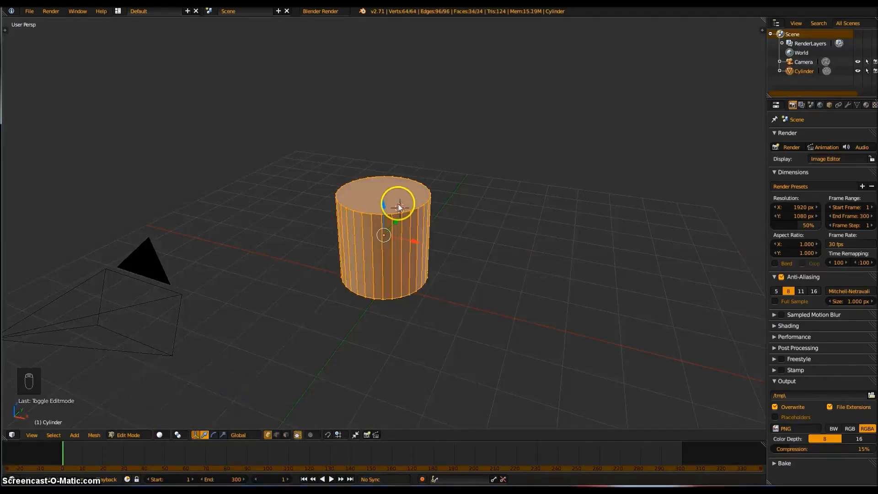
{"action": "left_click", "coordinate": [138, 435]}
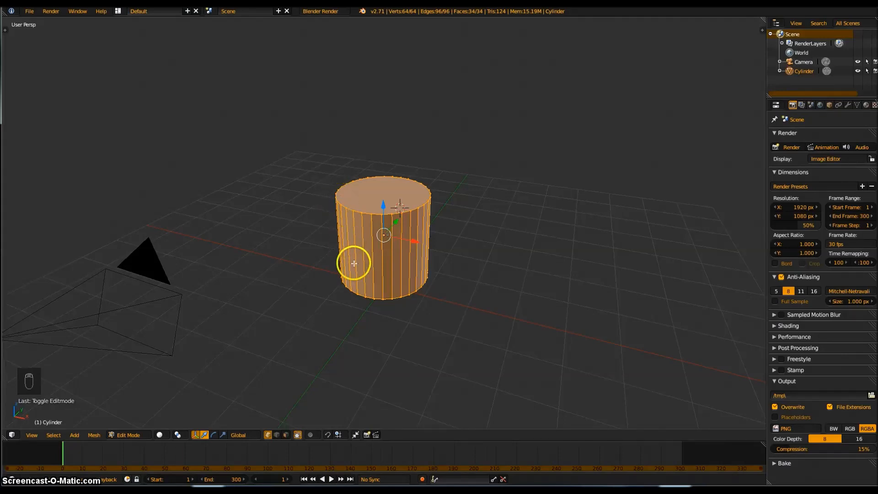
- Toggle the selection of the whole mesh, ending with all of the cylinder's vertices deselected
{"action": "key", "text": "a"}
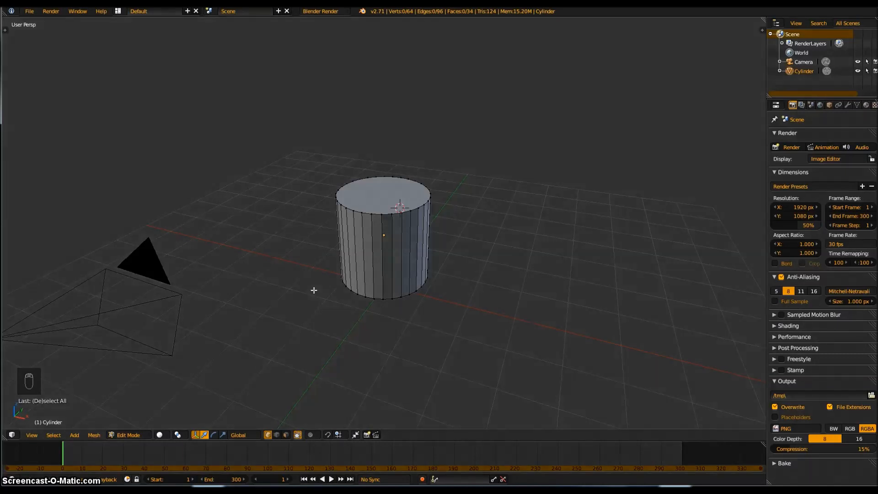
{"action": "key", "text": "a"}
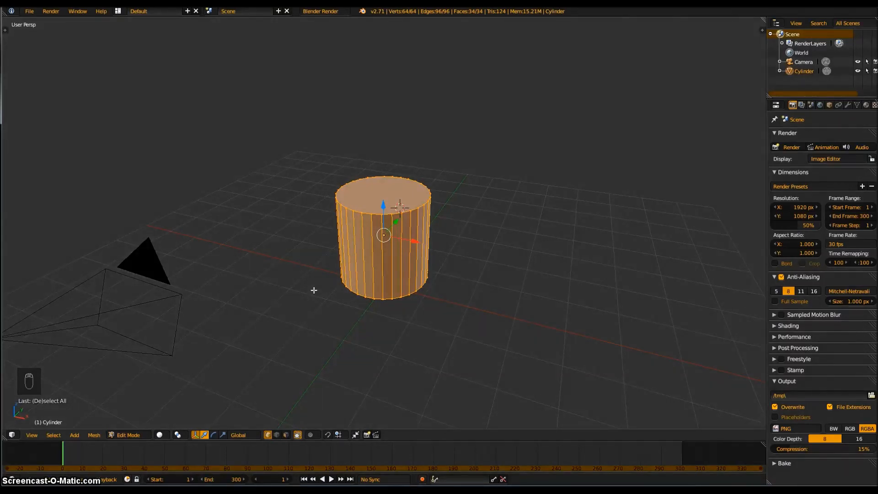
{"action": "key", "text": "a"}
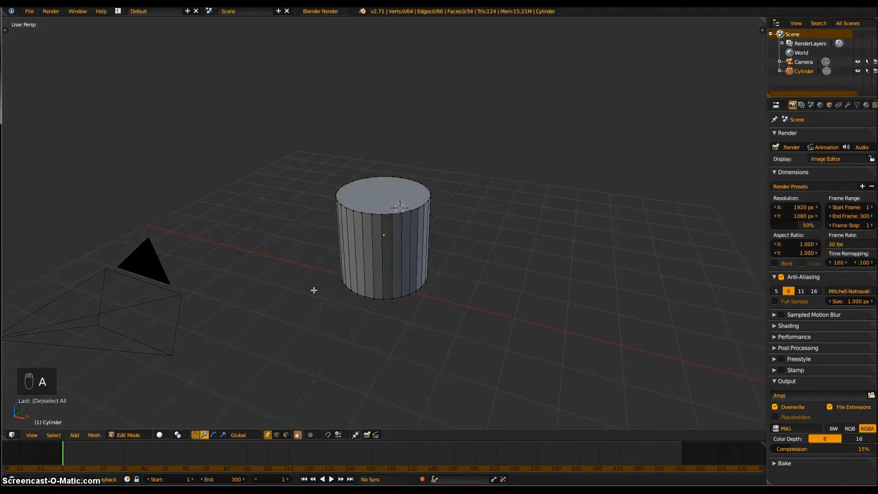
- Select one vertex on the front of the top rim, try moving it freely, undo the move and clear the selection
{"action": "right_click", "coordinate": [382, 215]}
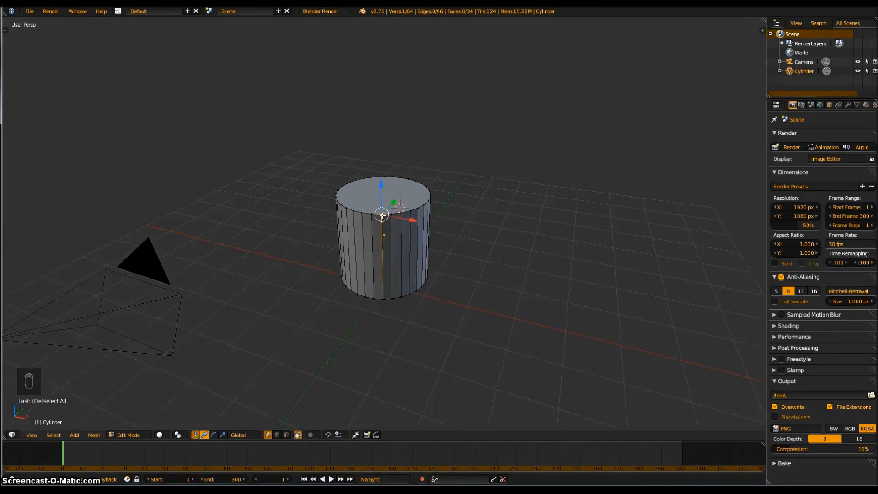
{"action": "key", "text": "g"}
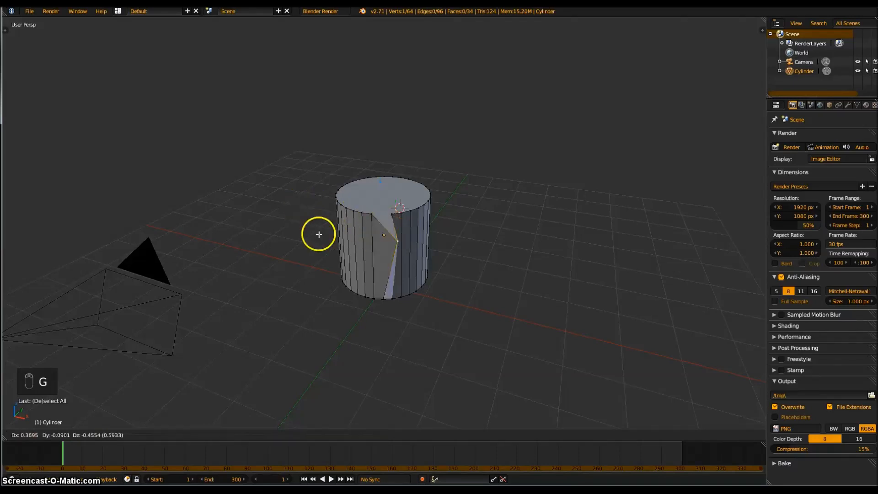
{"action": "right_click", "coordinate": [555, 267]}
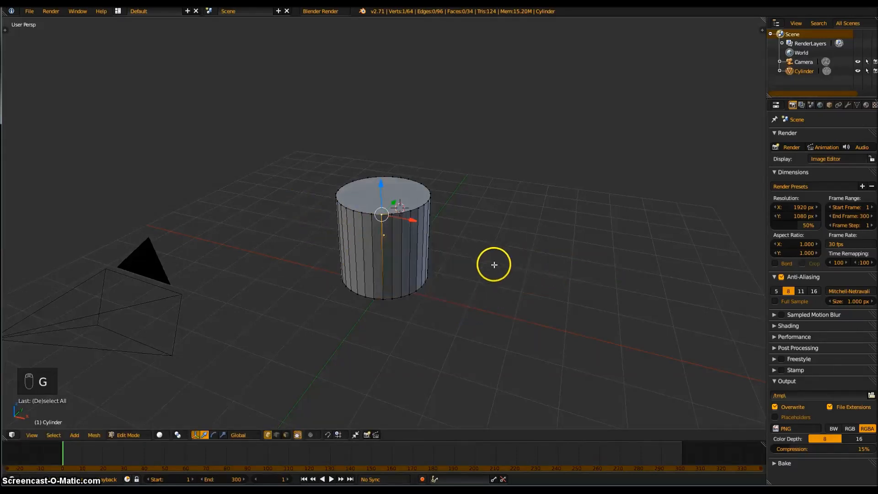
{"action": "key", "text": "g"}
{"action": "left_click", "coordinate": [625, 359]}
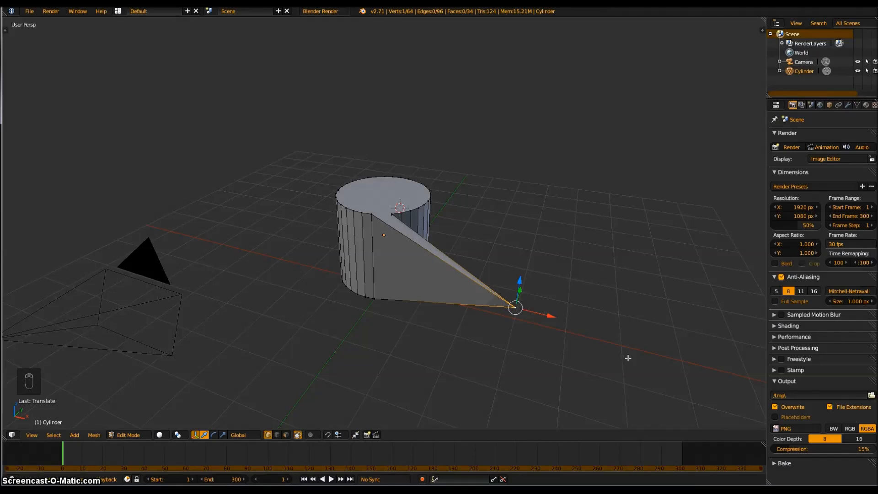
{"action": "key", "text": "ctrl+z"}
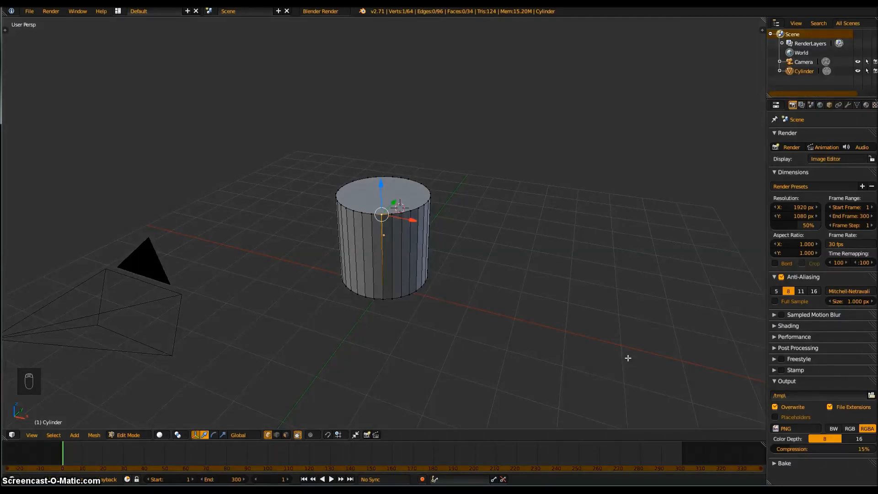
{"action": "key", "text": "g"}
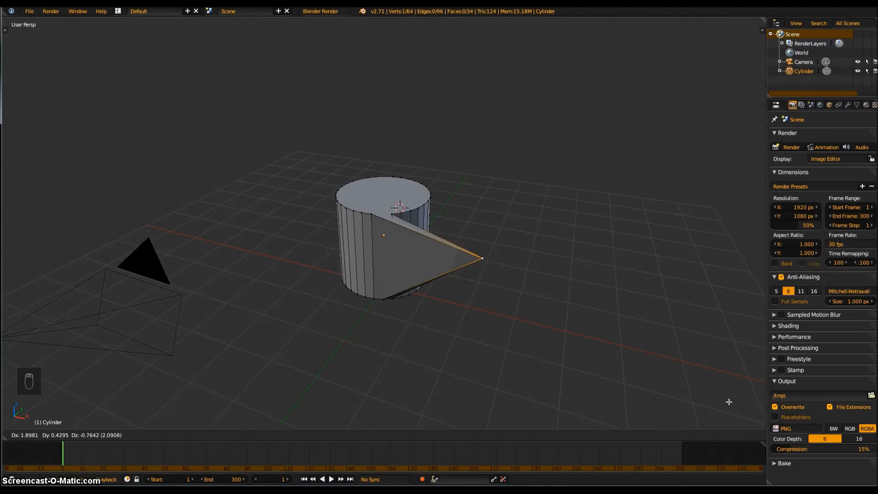
{"action": "right_click", "coordinate": [710, 379]}
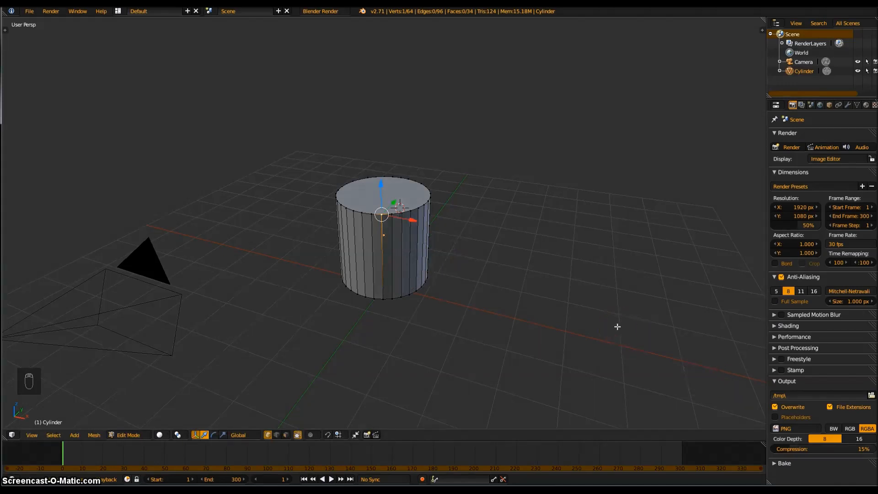
{"action": "key", "text": "a"}
- Select four adjacent vertices along the front of the top rim by extending from one vertex, and deselect them all
{"action": "middle_click_drag", "start_coordinate": [617, 327], "coordinate": [428, 258]}
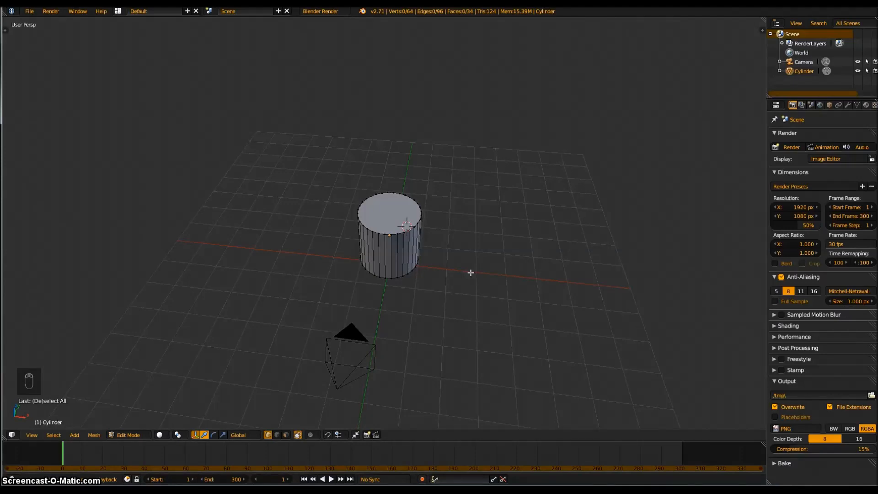
{"action": "scroll", "coordinate": [432, 269], "scroll_direction": "down", "scroll_amount": 1}
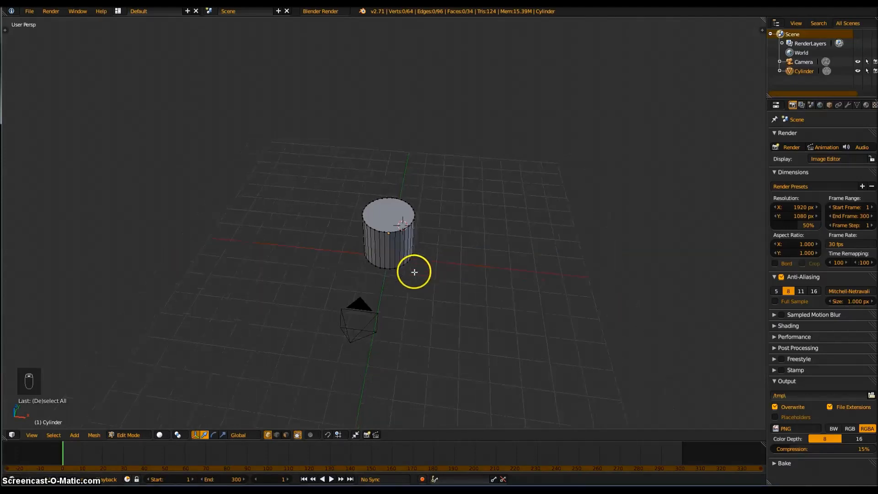
{"action": "scroll", "coordinate": [414, 279], "scroll_direction": "up", "scroll_amount": 3}
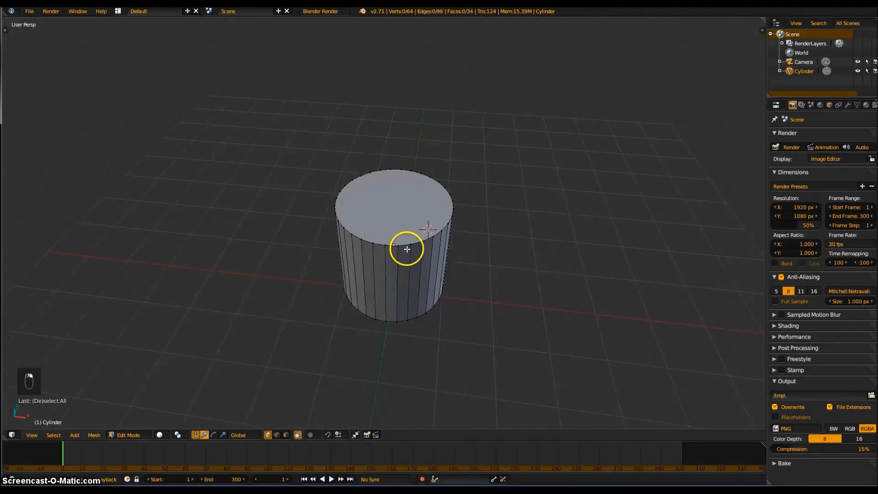
{"action": "middle_click_drag", "start_coordinate": [479, 270], "coordinate": [439, 251]}
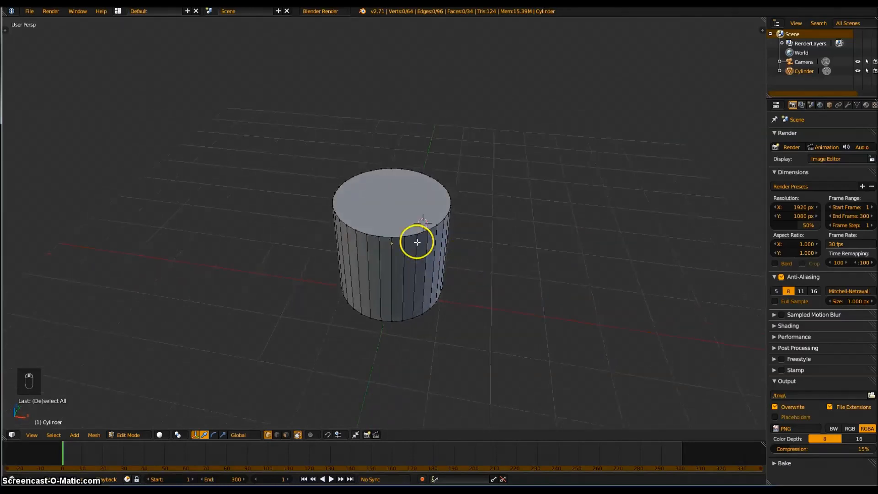
{"action": "right_click", "coordinate": [417, 236]}
{"action": "right_click", "coordinate": [404, 239], "text": "ctrl"}
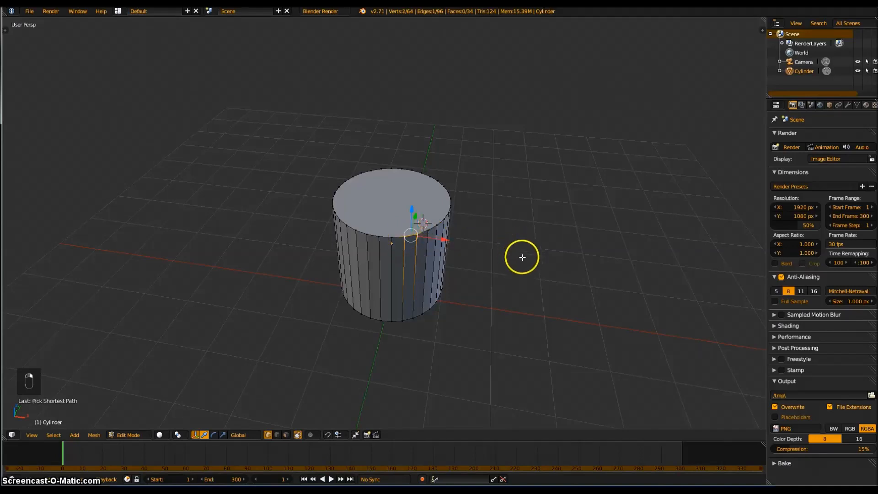
{"action": "right_click", "coordinate": [392, 237], "text": "ctrl"}
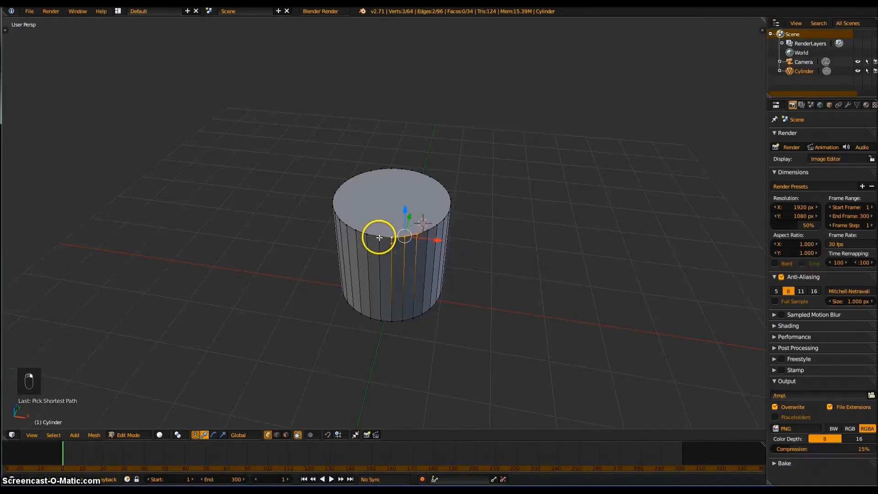
{"action": "right_click", "coordinate": [372, 234], "text": "ctrl"}
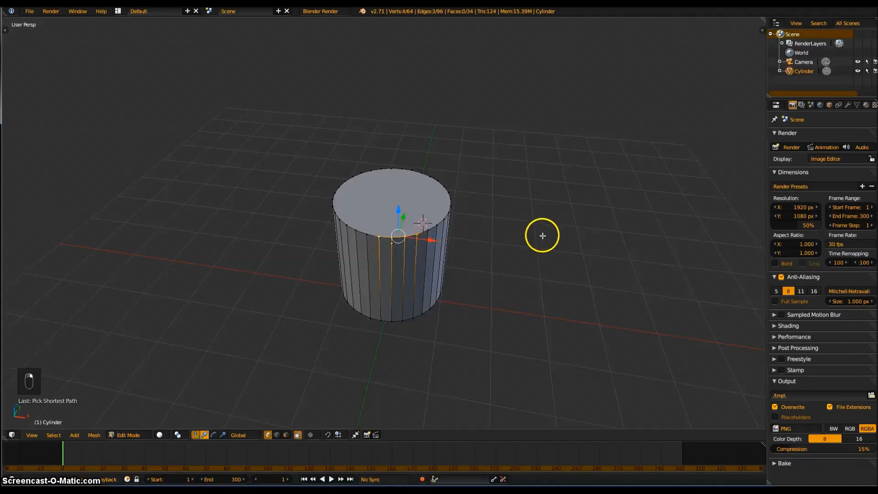
{"action": "key", "text": "a"}
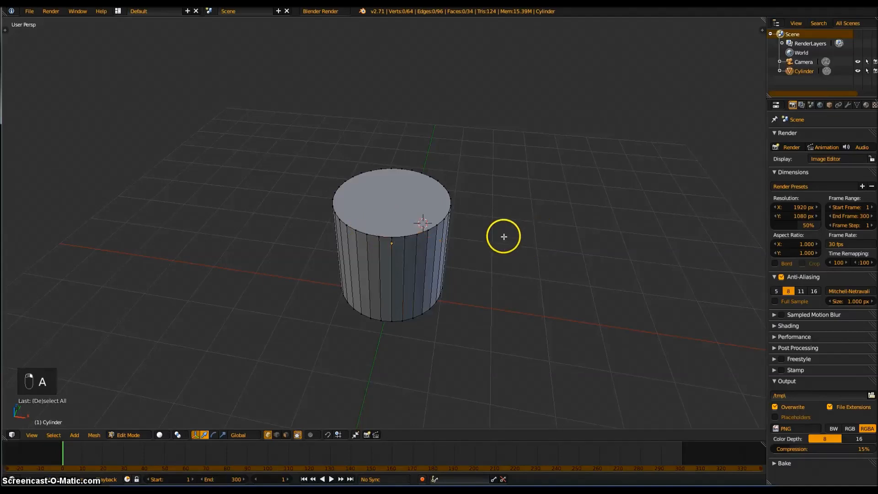
- Select the entire edge loop around the cylinder's top and scale it by about 1.92 along the global X axis
{"action": "right_click", "coordinate": [416, 232], "text": "alt"}
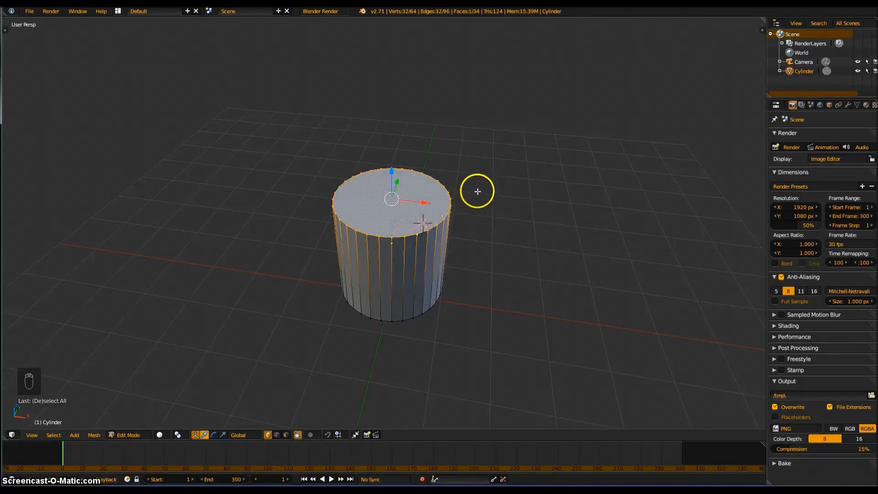
{"action": "key", "text": "s"}
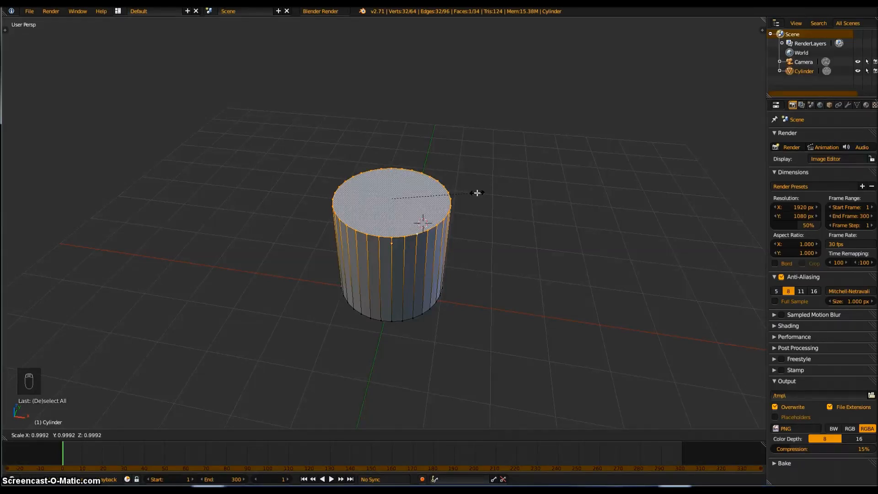
{"action": "key", "text": "x"}
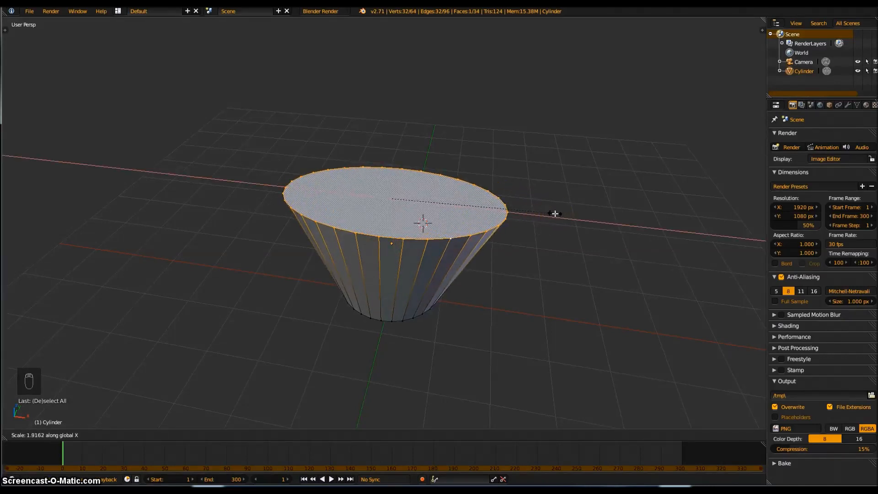
{"action": "left_click", "coordinate": [555, 213]}
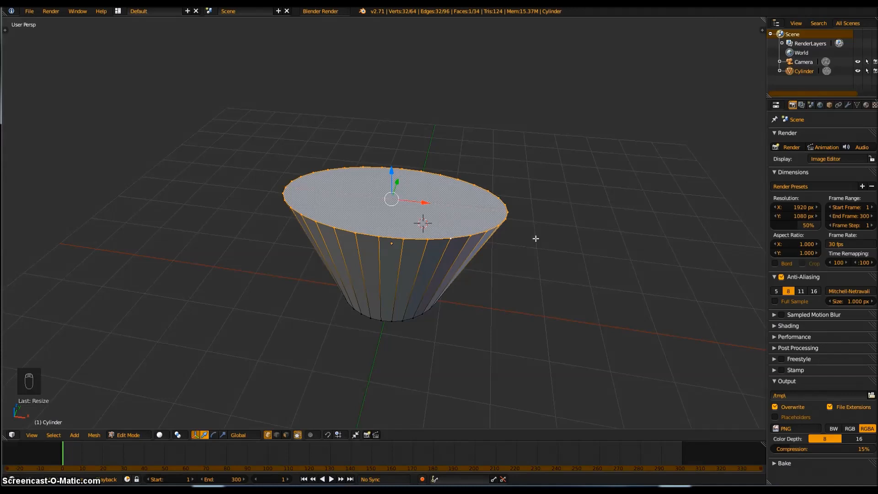
{"action": "right_click", "coordinate": [228, 142]}
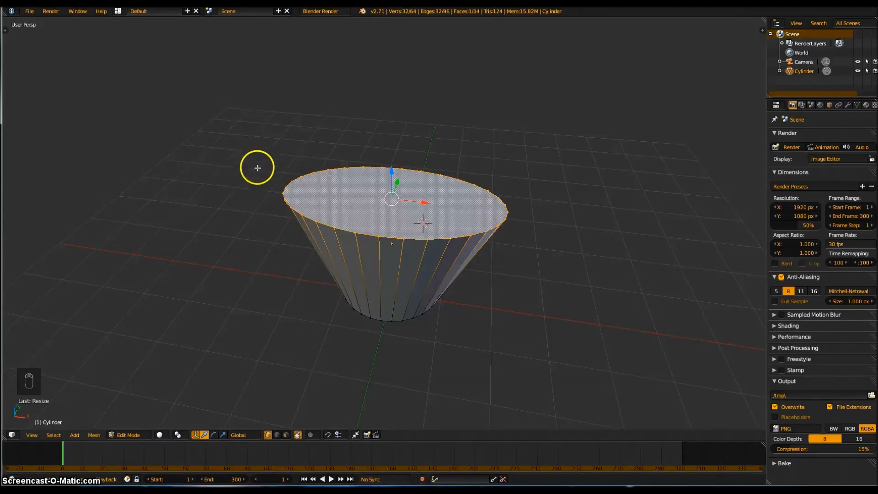
- Return the cylinder to Object Mode and view the World settings and the cylinder's Object properties
{"action": "key", "text": "Tab"}
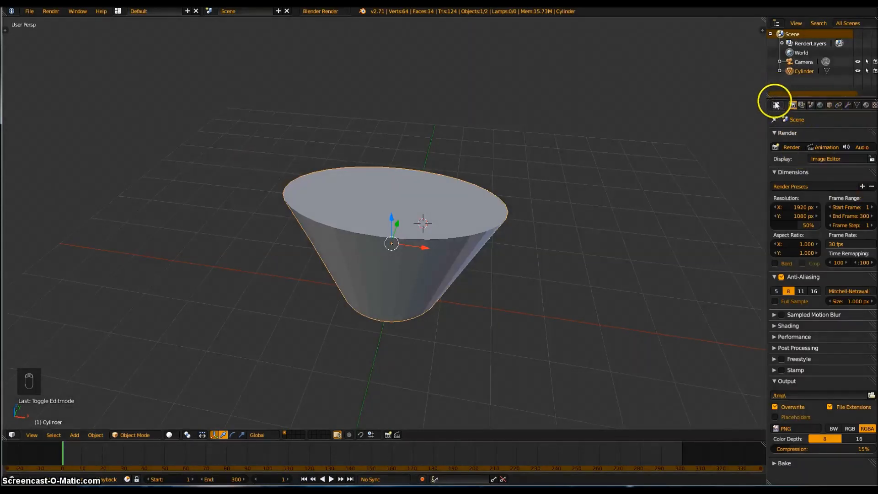
{"action": "scroll", "coordinate": [869, 104], "scroll_direction": "down", "scroll_amount": 1}
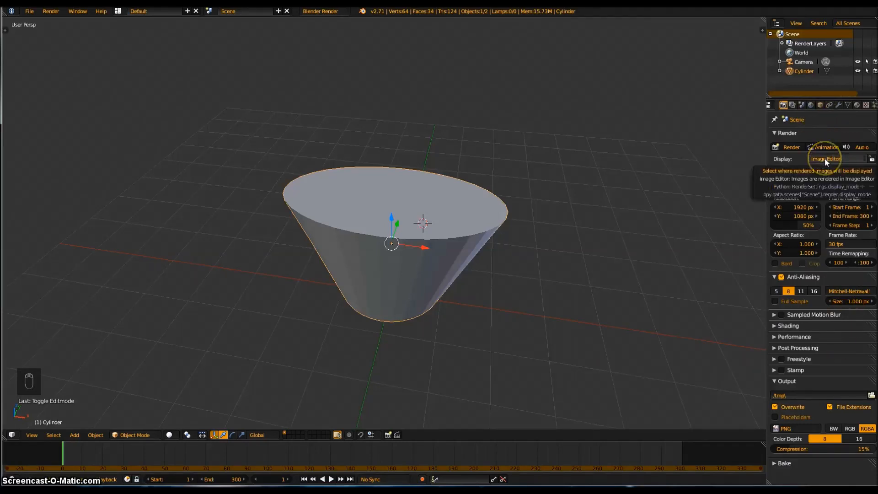
{"action": "left_click", "coordinate": [810, 106]}
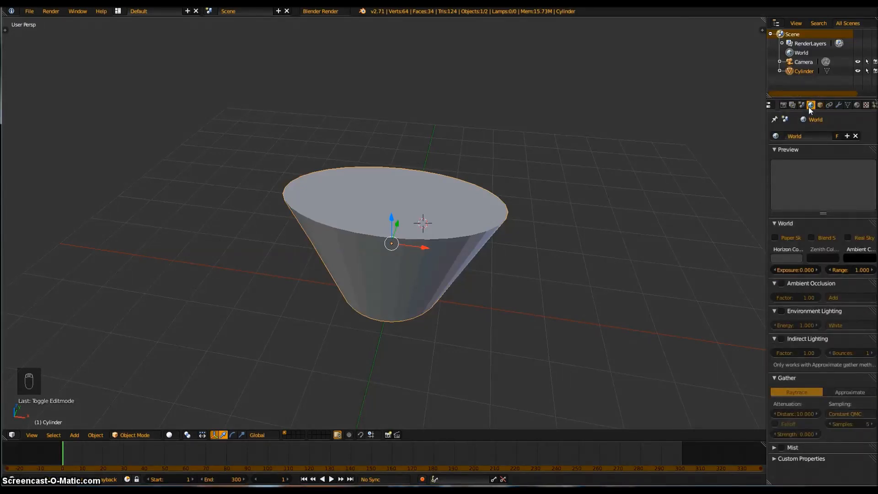
{"action": "left_click", "coordinate": [820, 106]}
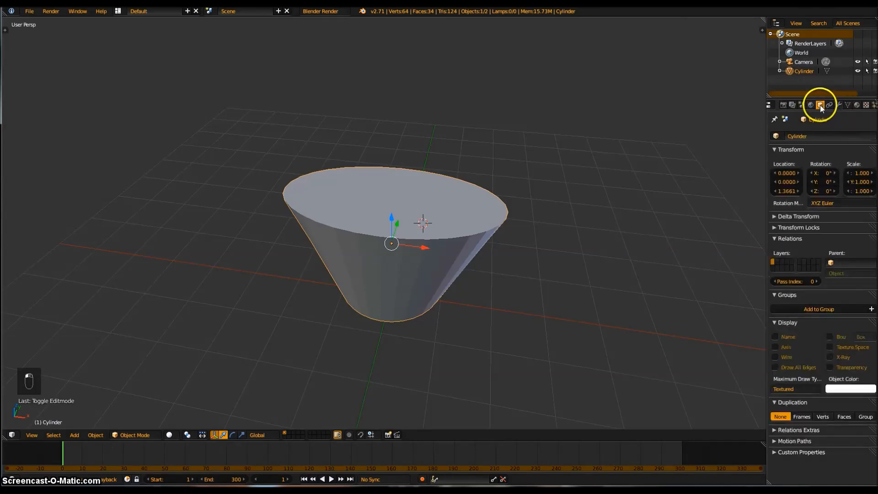
- View the cylinder's constraint, modifier, mesh data, material and texture settings one after another
{"action": "left_click", "coordinate": [829, 106]}
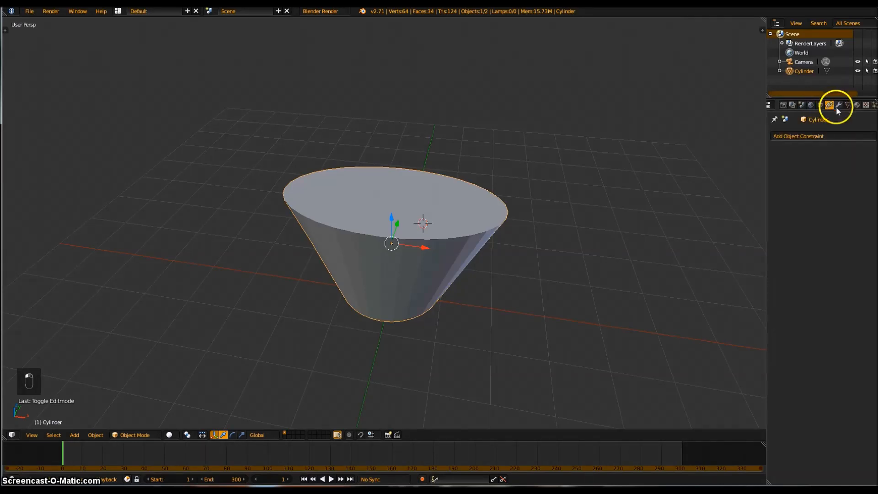
{"action": "left_click", "coordinate": [839, 105]}
{"action": "left_click", "coordinate": [849, 106]}
{"action": "scroll", "coordinate": [852, 108], "scroll_direction": "down", "scroll_amount": 2}
{"action": "left_click", "coordinate": [847, 108]}
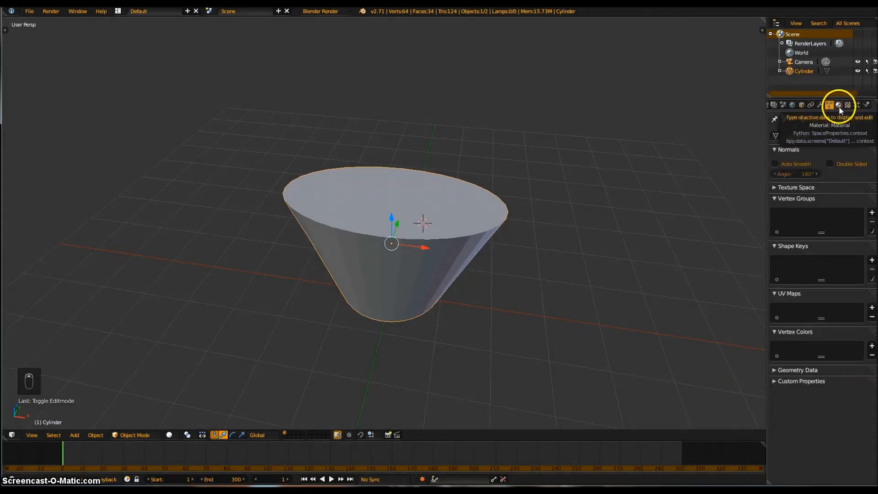
{"action": "left_click", "coordinate": [839, 105]}
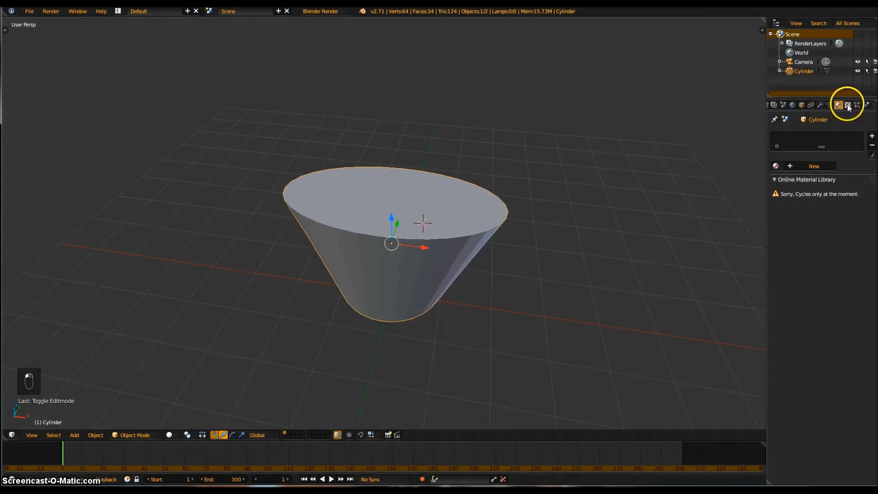
{"action": "left_click", "coordinate": [847, 106]}
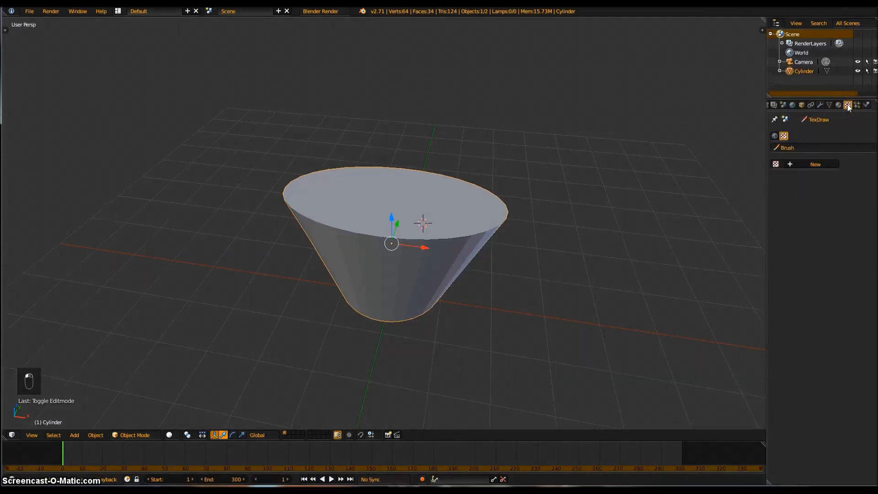
- View the render layer settings, and the cylinder's particle and physics settings
{"action": "scroll", "coordinate": [837, 110], "scroll_direction": "up", "scroll_amount": 3}
{"action": "left_click", "coordinate": [803, 106]}
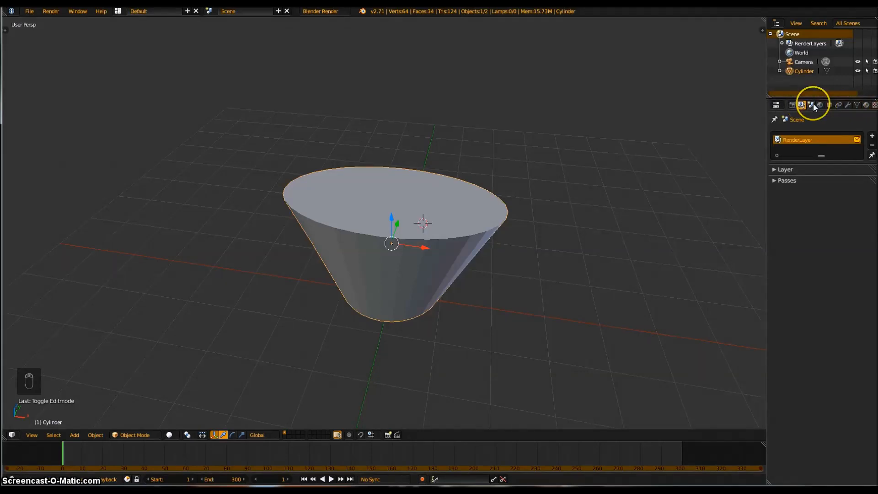
{"action": "scroll", "coordinate": [830, 109], "scroll_direction": "down", "scroll_amount": 5}
{"action": "scroll", "coordinate": [827, 107], "scroll_direction": "down", "scroll_amount": 1}
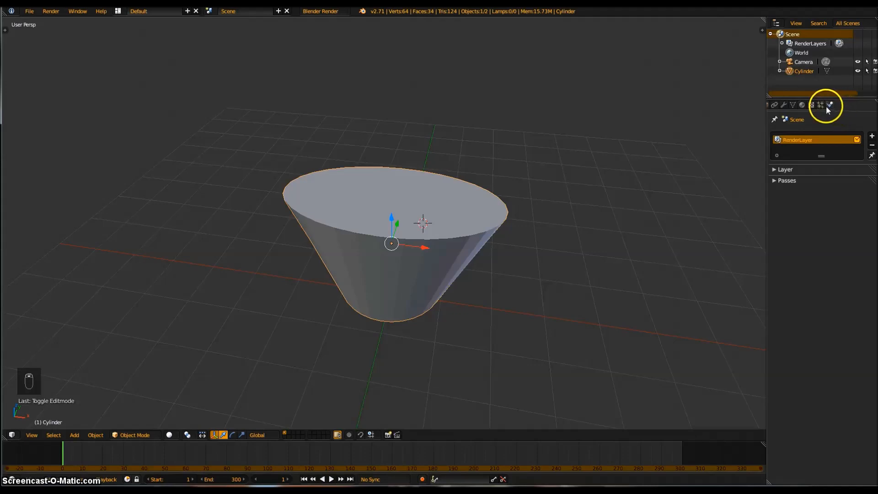
{"action": "left_click", "coordinate": [819, 104]}
{"action": "left_click", "coordinate": [830, 105]}
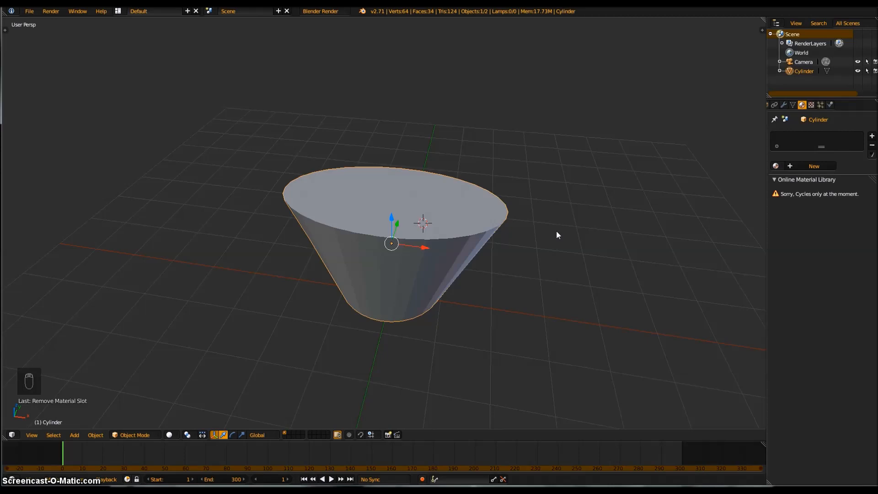
- Add a new material to the cylinder after a brief look at its modifier settings
{"action": "left_click", "coordinate": [788, 106]}
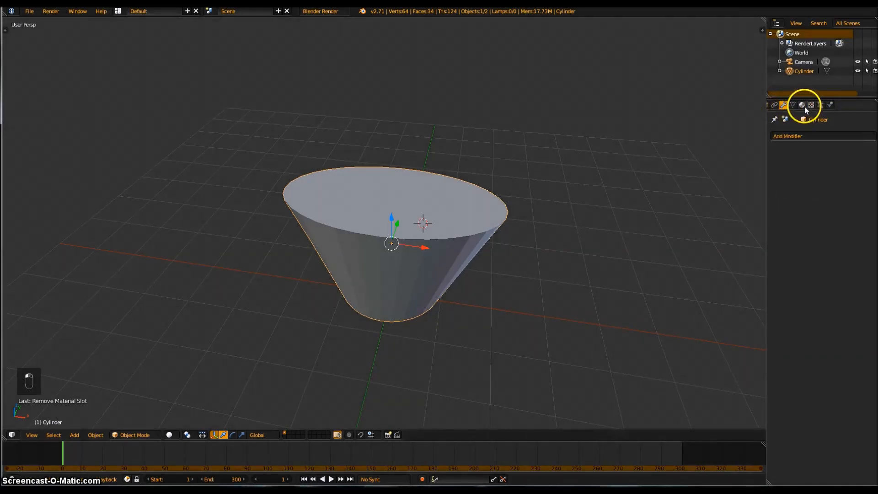
{"action": "left_click", "coordinate": [803, 106]}
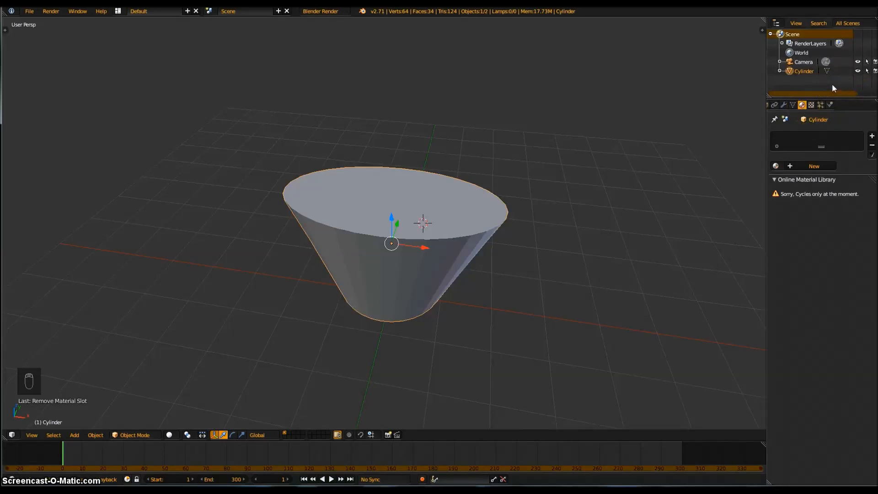
{"action": "left_click", "coordinate": [814, 165]}
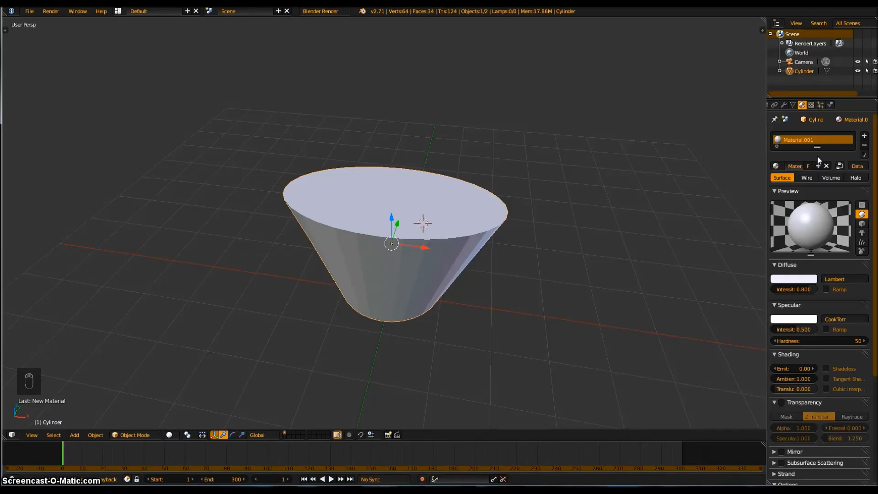
- Try the Wire, Volume and Halo render types on the cylinder's material and return it to Surface
{"action": "left_click", "coordinate": [806, 178]}
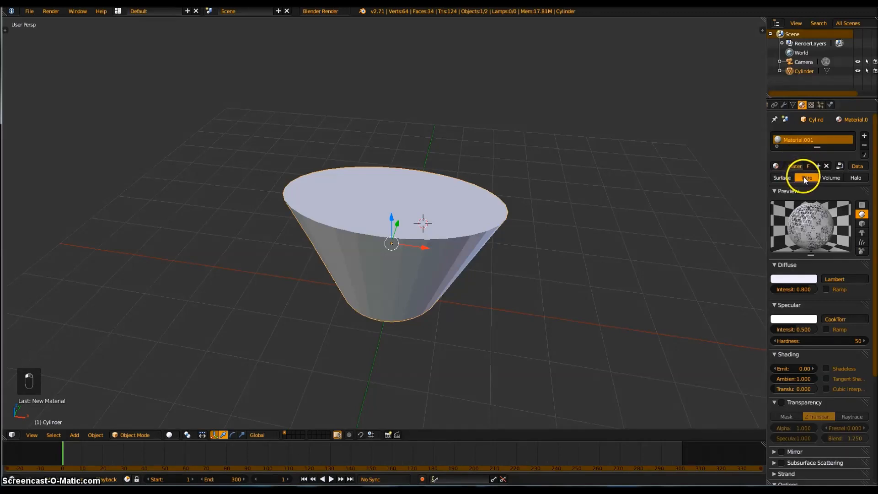
{"action": "left_click", "coordinate": [785, 178]}
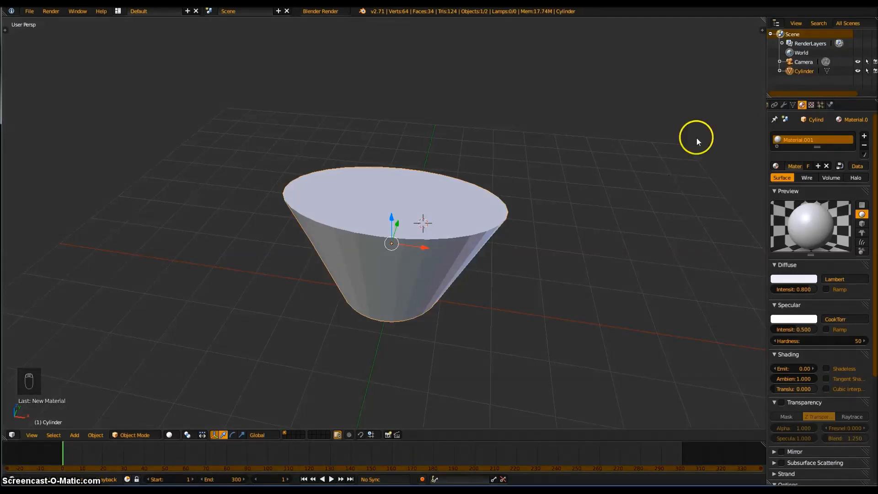
{"action": "left_click", "coordinate": [812, 178]}
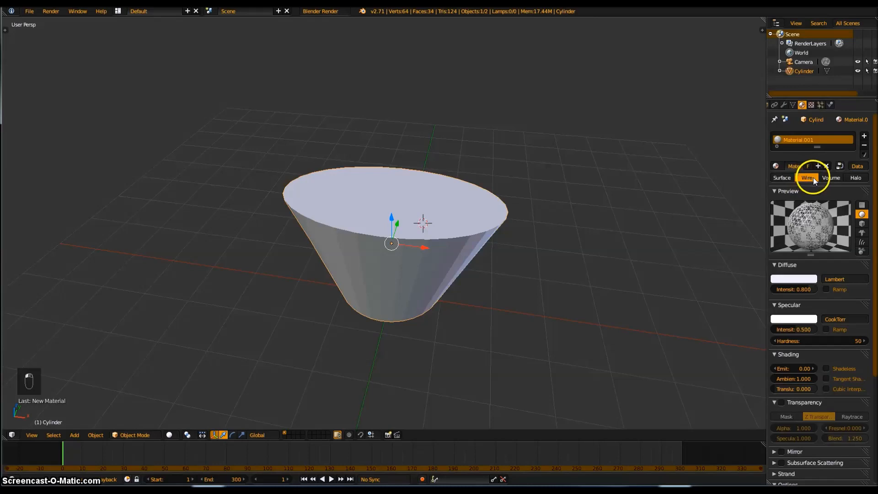
{"action": "left_click", "coordinate": [829, 178]}
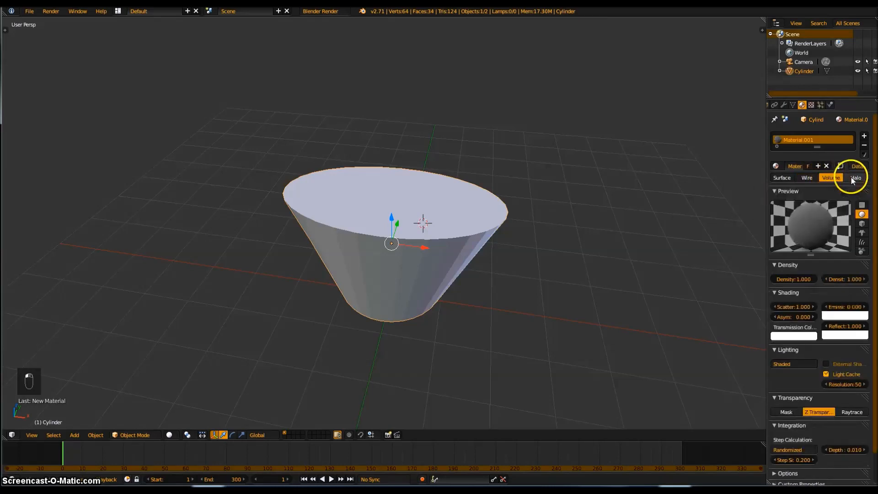
{"action": "left_click", "coordinate": [852, 178]}
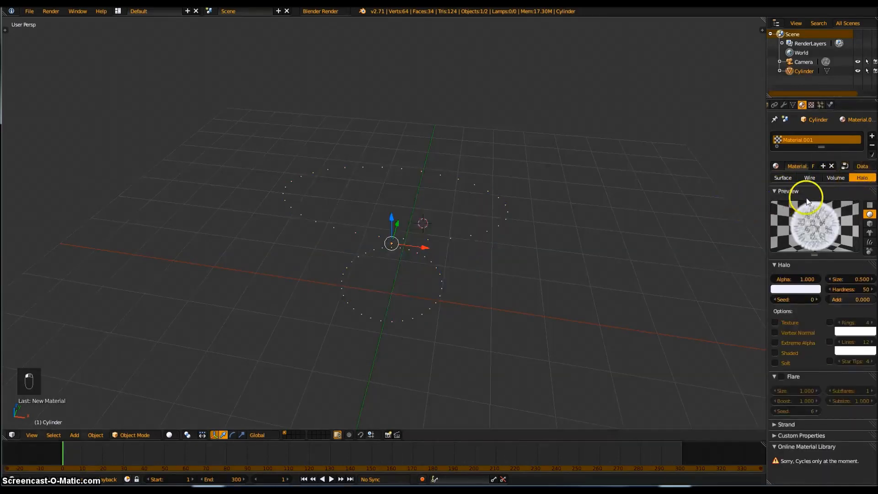
{"action": "left_click", "coordinate": [786, 176]}
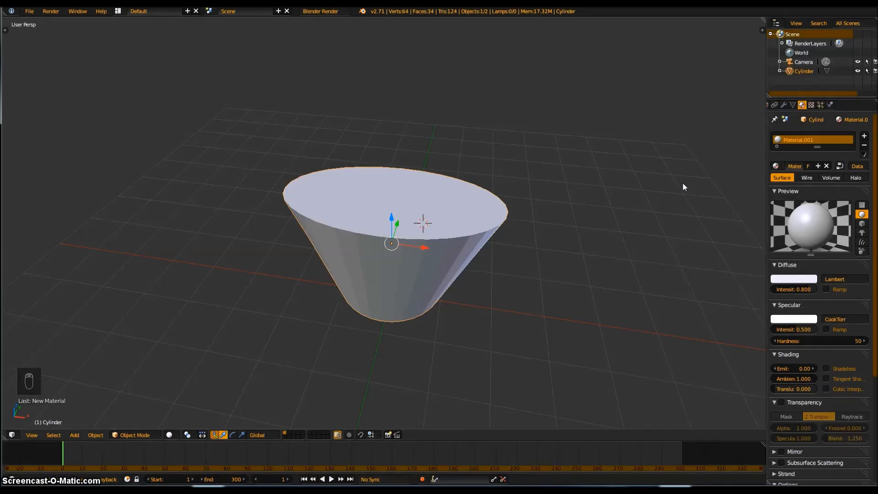
- Set the material's diffuse colour to a deep blue, viewing the colour's Hex and RGB representations along the way
{"action": "left_click", "coordinate": [806, 279]}
{"action": "left_click_drag", "start_coordinate": [769, 191], "coordinate": [780, 166]}
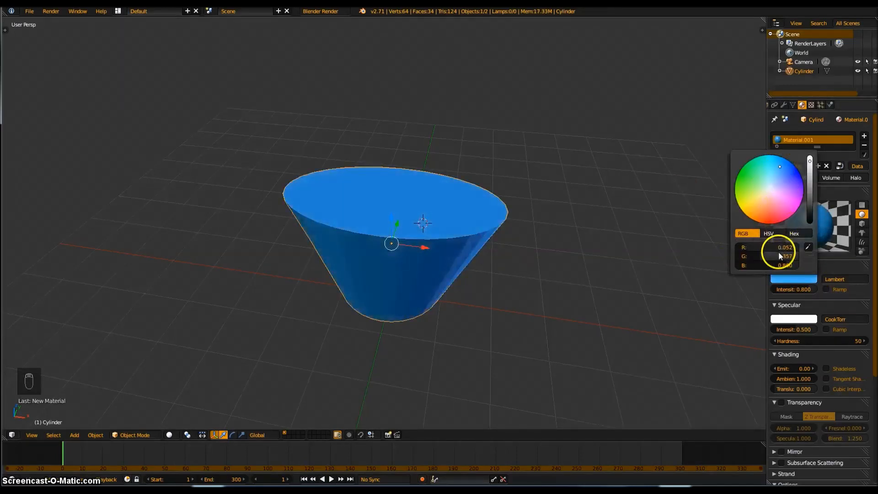
{"action": "left_click", "coordinate": [795, 233]}
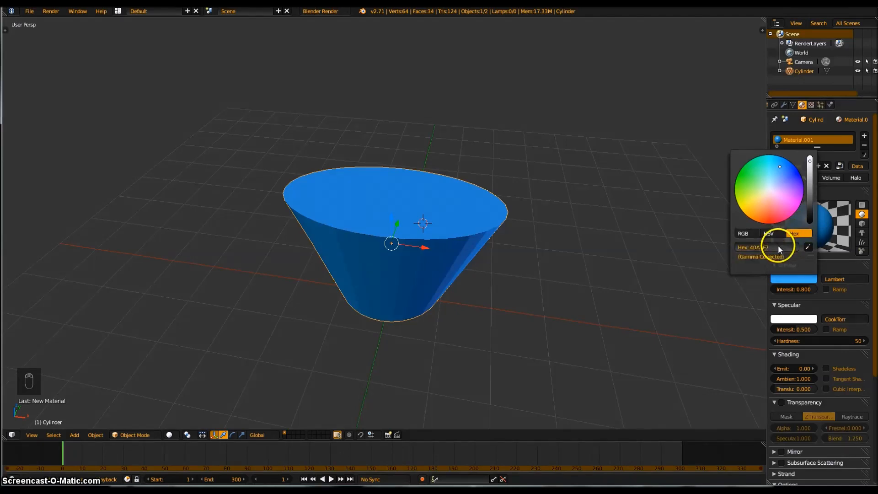
{"action": "left_click", "coordinate": [743, 234]}
{"action": "left_click", "coordinate": [780, 168]}
{"action": "left_click_drag", "start_coordinate": [783, 172], "coordinate": [809, 168]}
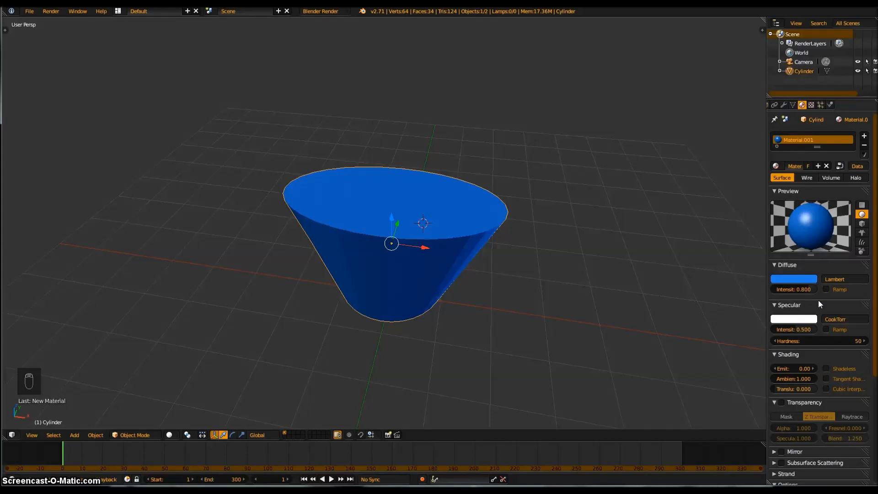
- Try the Minnaert and Toon diffuse shader models on the material and switch back to Lambert
{"action": "left_click", "coordinate": [855, 280]}
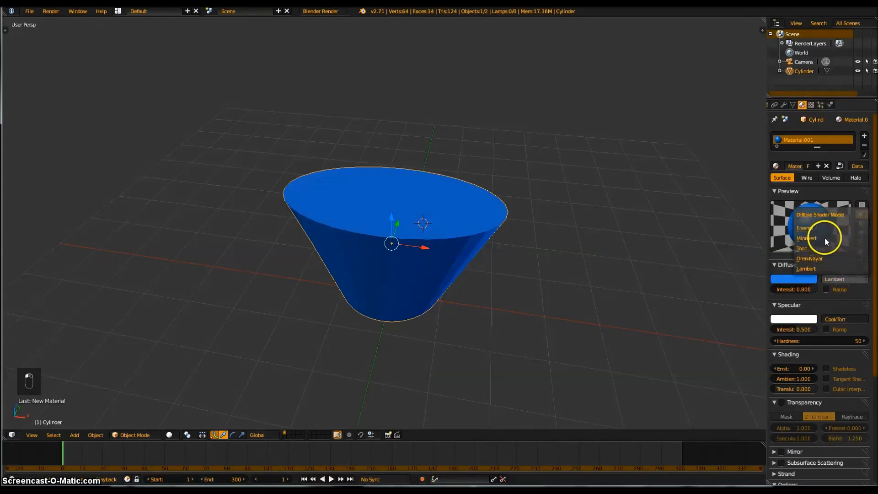
{"action": "left_click", "coordinate": [817, 238]}
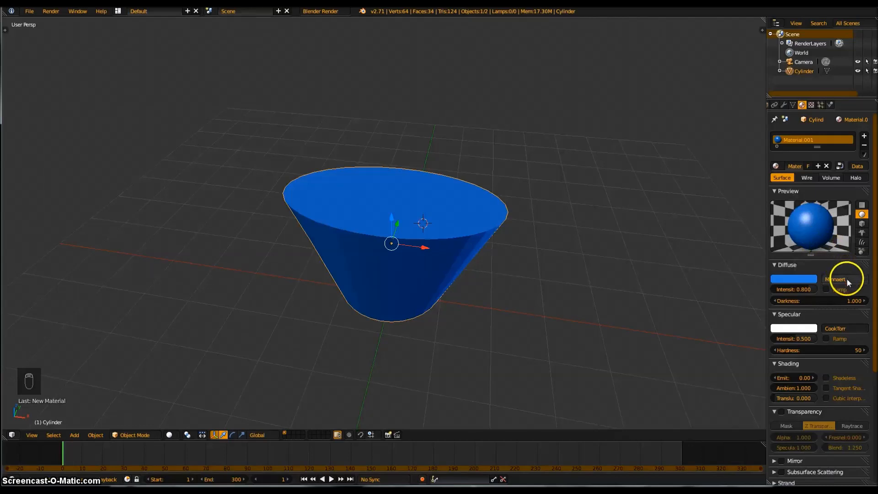
{"action": "left_click", "coordinate": [847, 278]}
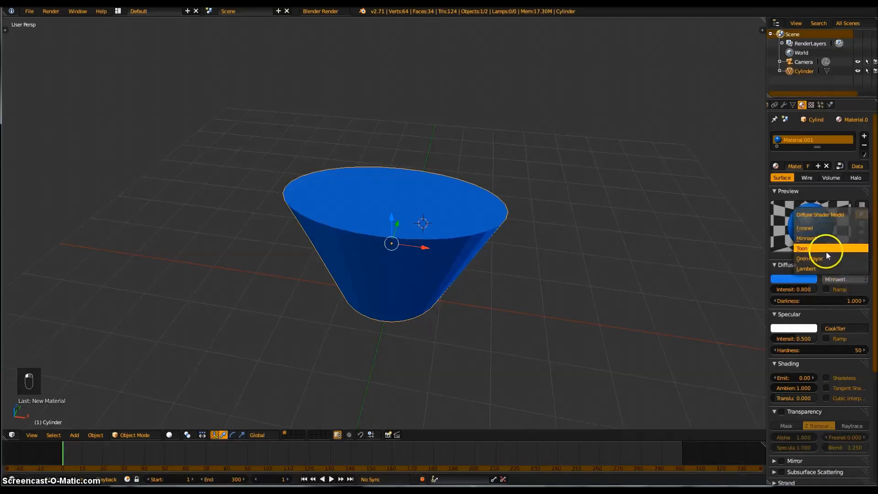
{"action": "left_click", "coordinate": [826, 251]}
{"action": "left_click", "coordinate": [849, 277]}
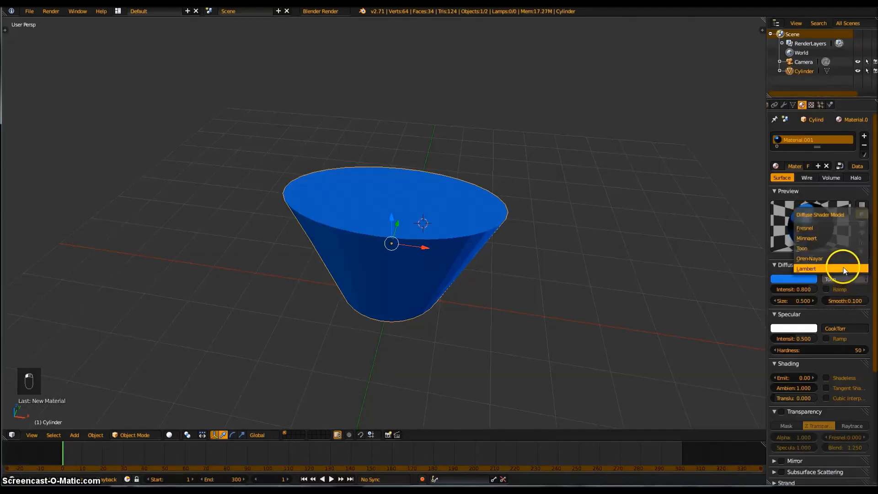
{"action": "left_click", "coordinate": [843, 268]}
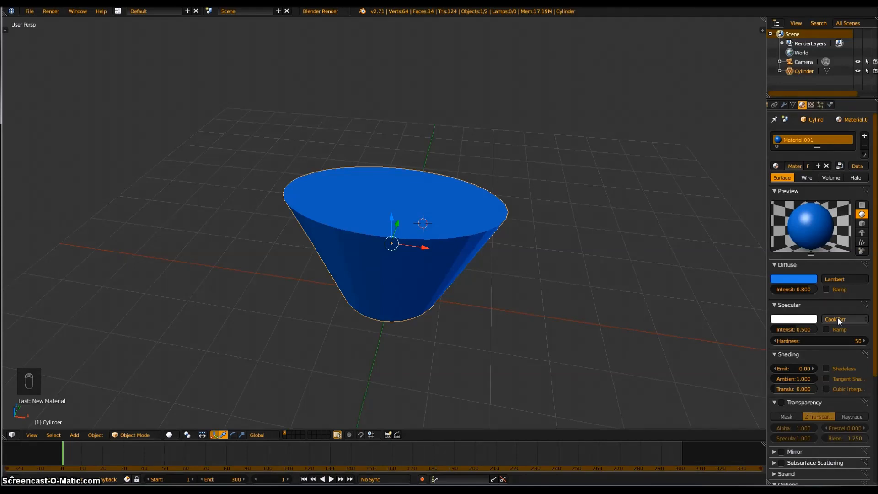
- Set the material's specular colour to bright pink-magenta and its specular intensity to 1.000
{"action": "left_click", "coordinate": [789, 320]}
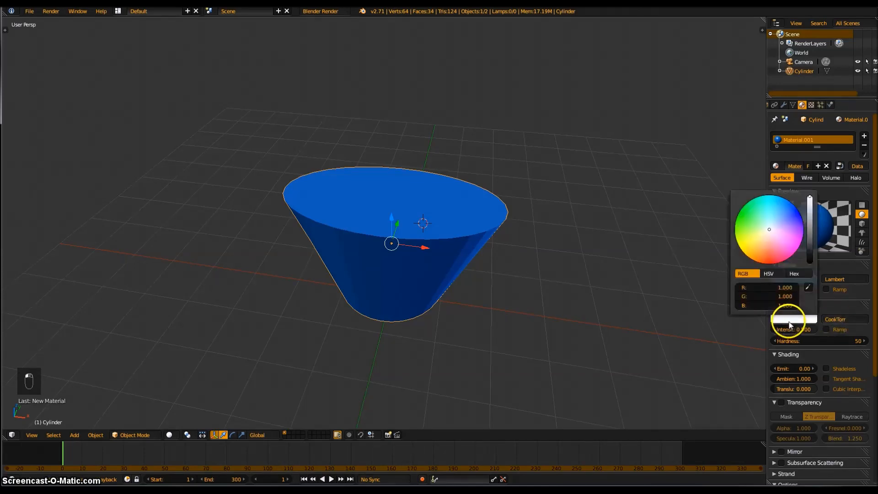
{"action": "left_click", "coordinate": [793, 238]}
{"action": "mouse_move", "coordinate": [793, 237]}
{"action": "left_mouse_down"}
{"action": "mouse_move", "coordinate": [807, 248]}
{"action": "mouse_move", "coordinate": [801, 243]}
{"action": "left_mouse_up"}
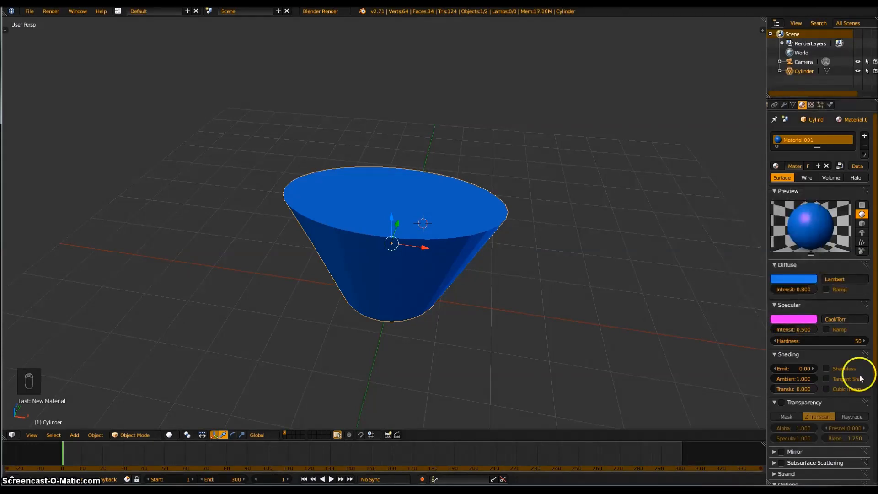
{"action": "left_click_drag", "start_coordinate": [776, 337], "coordinate": [847, 328]}
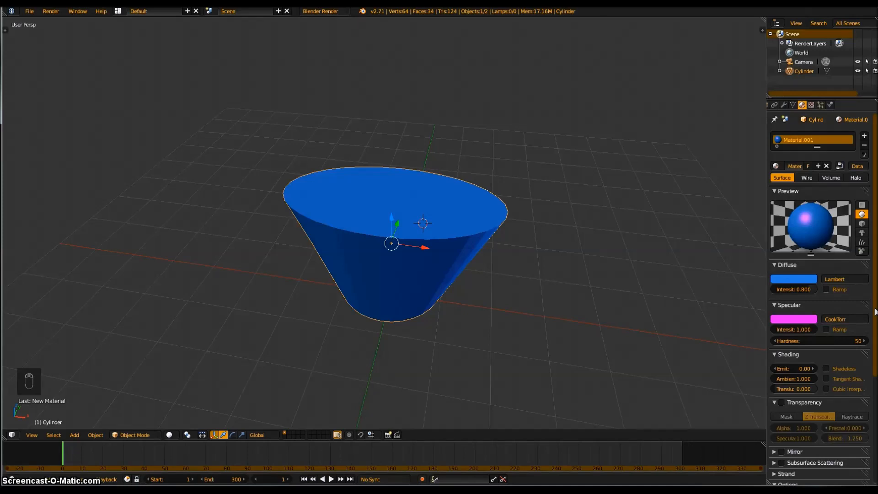
- Expand the material's Mirror and Subsurface Scattering settings and look over them together with the Transparency options
{"action": "left_click_drag", "start_coordinate": [874, 298], "coordinate": [791, 353]}
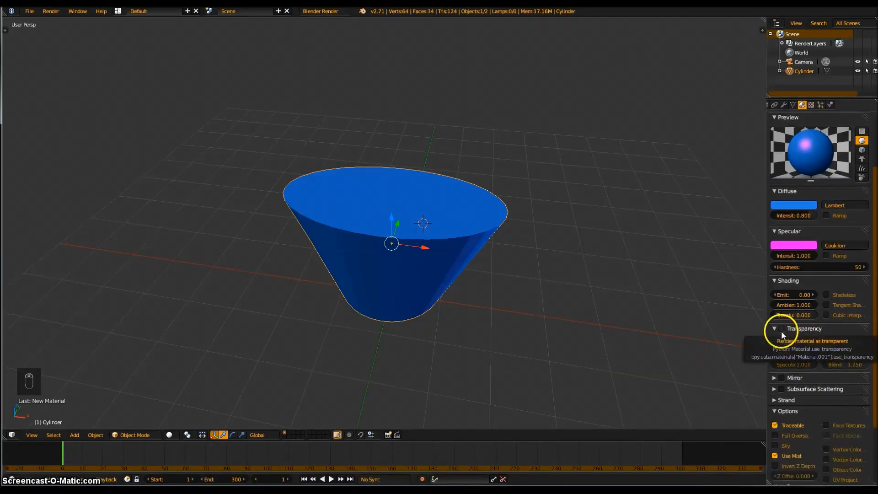
{"action": "scroll", "coordinate": [799, 323], "scroll_direction": "down", "scroll_amount": 1}
{"action": "left_click", "coordinate": [823, 359]}
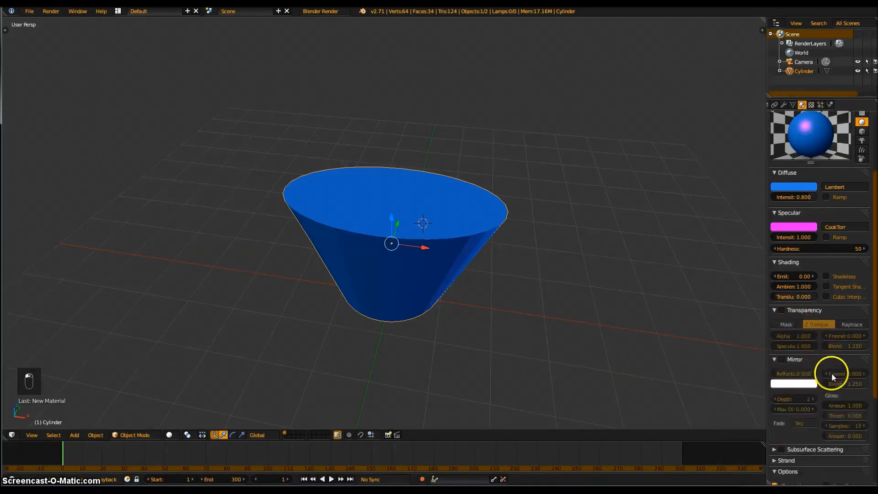
{"action": "scroll", "coordinate": [816, 400], "scroll_direction": "down", "scroll_amount": 2}
{"action": "left_click", "coordinate": [816, 413]}
{"action": "scroll", "coordinate": [819, 398], "scroll_direction": "down", "scroll_amount": 2}
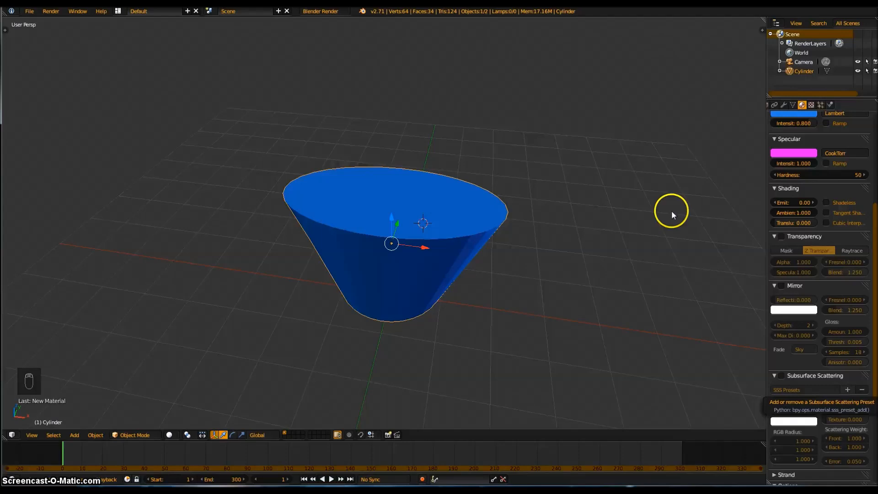
{"action": "scroll", "coordinate": [686, 220], "scroll_direction": "up", "scroll_amount": 2}
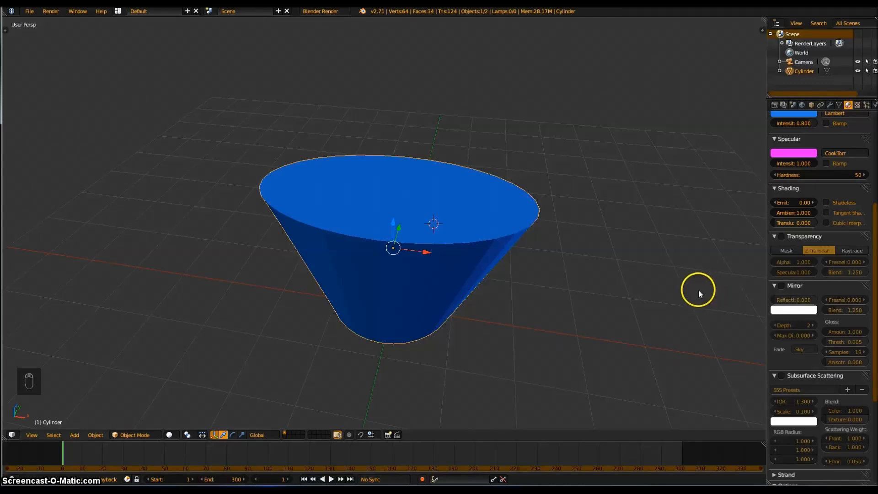
- Insert a LocRotScale keyframe for the cylinder at frame 1 and set the current frame to 300
{"action": "key", "text": "i"}
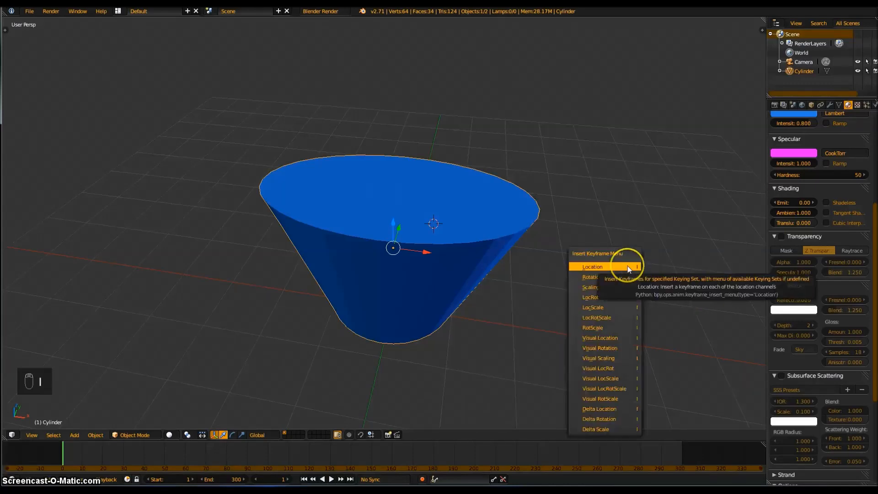
{"action": "left_click", "coordinate": [619, 319]}
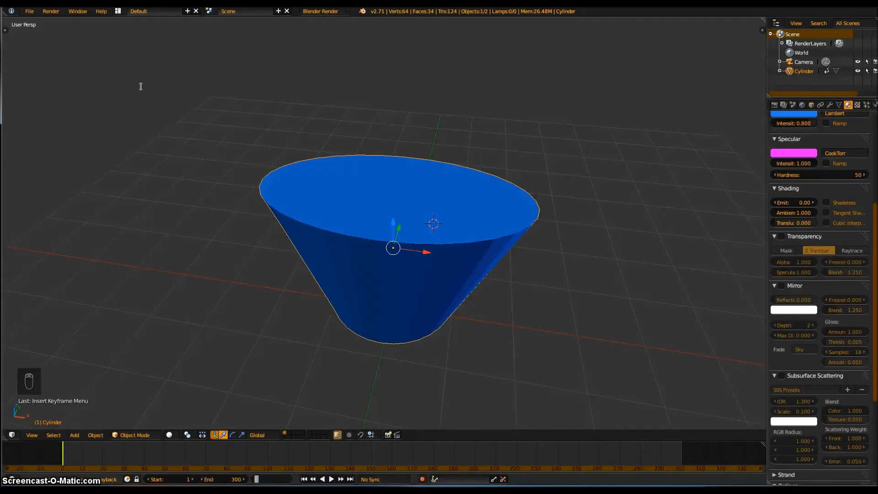
{"action": "left_click", "coordinate": [272, 480]}
{"action": "key", "text": "BackSpace"}
{"action": "type", "text": "100"}
{"action": "key", "text": "Return"}
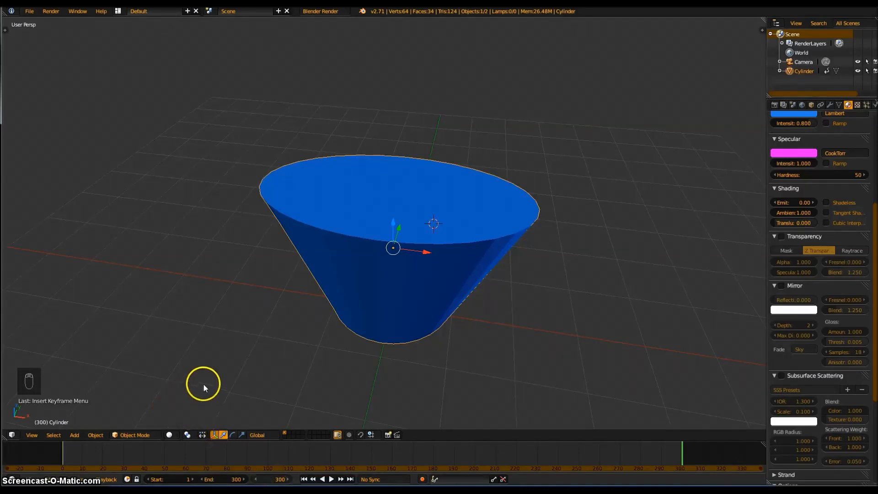
- Move the cylinder 6 units along global X and rotate it 180° about global Y
{"action": "scroll", "coordinate": [202, 385], "scroll_direction": "down", "scroll_amount": 5}
{"action": "key", "text": "g"}
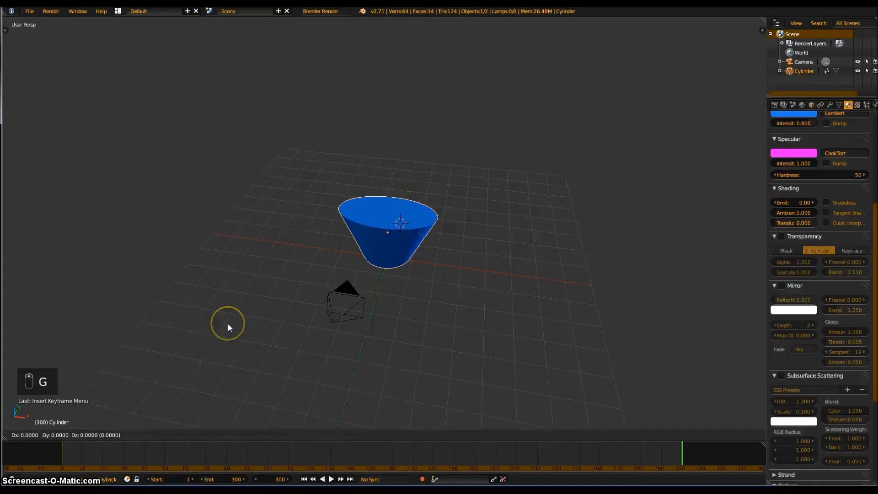
{"action": "key", "text": "x"}
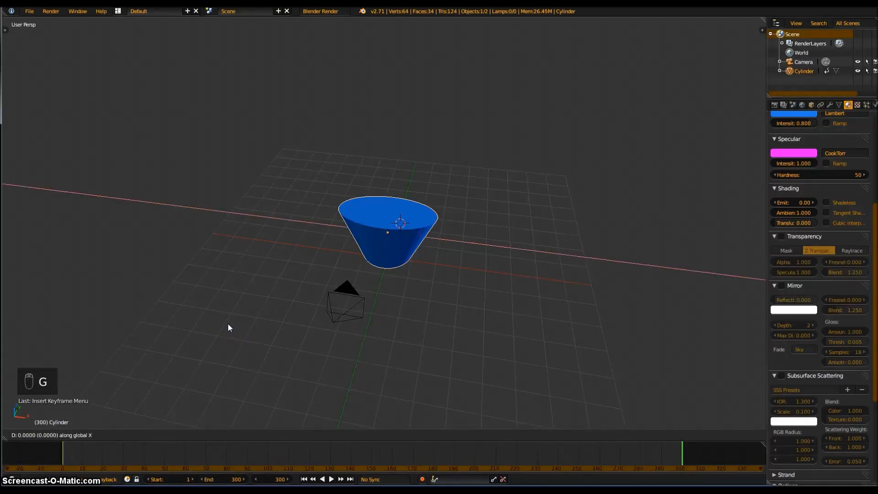
{"action": "type", "text": "6"}
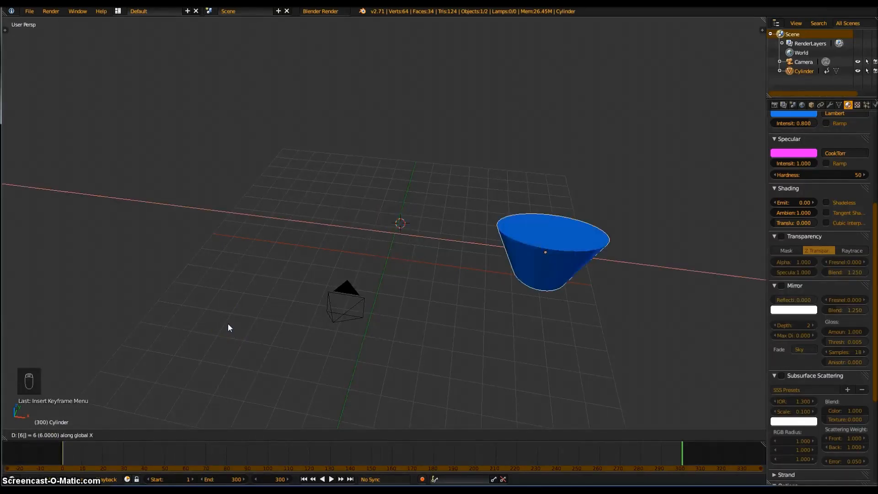
{"action": "key", "text": "Return"}
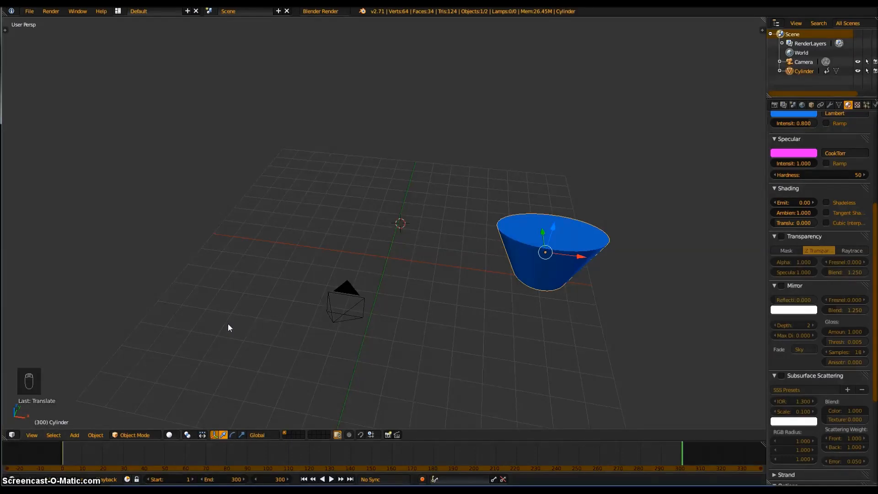
{"action": "key", "text": "r"}
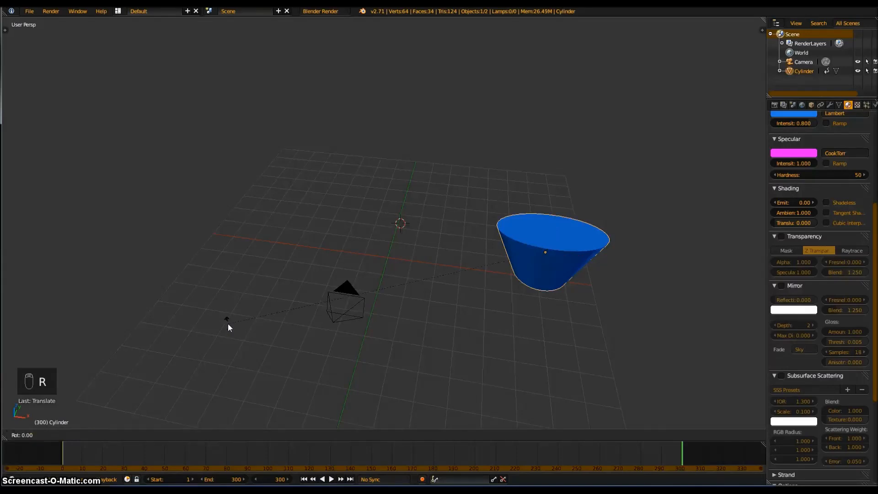
{"action": "type", "text": "y180"}
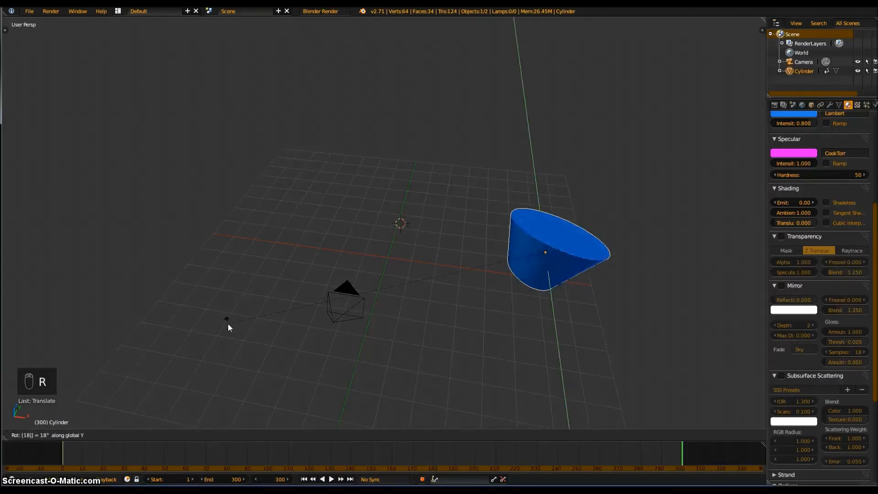
{"action": "key", "text": "Return"}
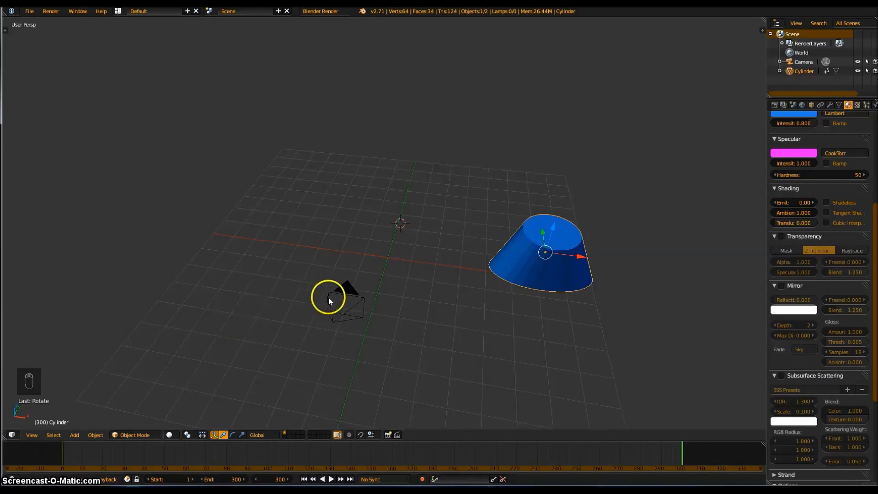
- Scale the cylinder by 3 along global Z and insert a LocRotScale keyframe for it at frame 300
{"action": "key", "text": "s"}
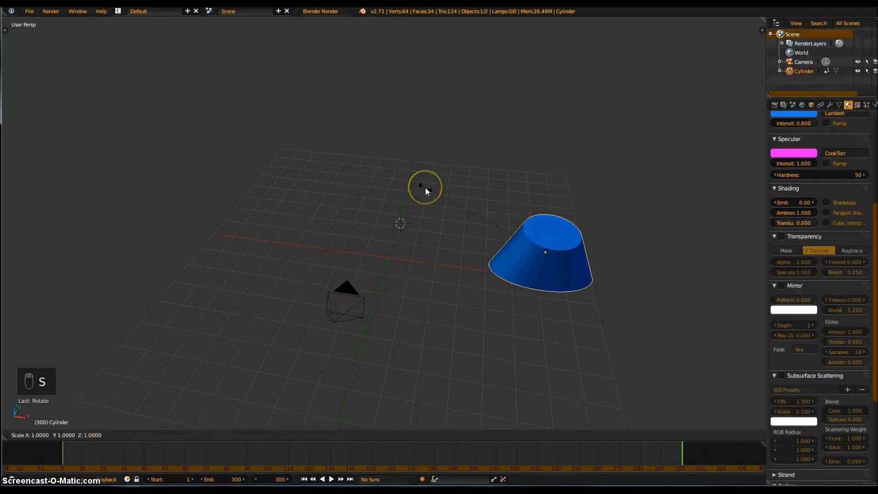
{"action": "key", "text": "z"}
{"action": "type", "text": "3"}
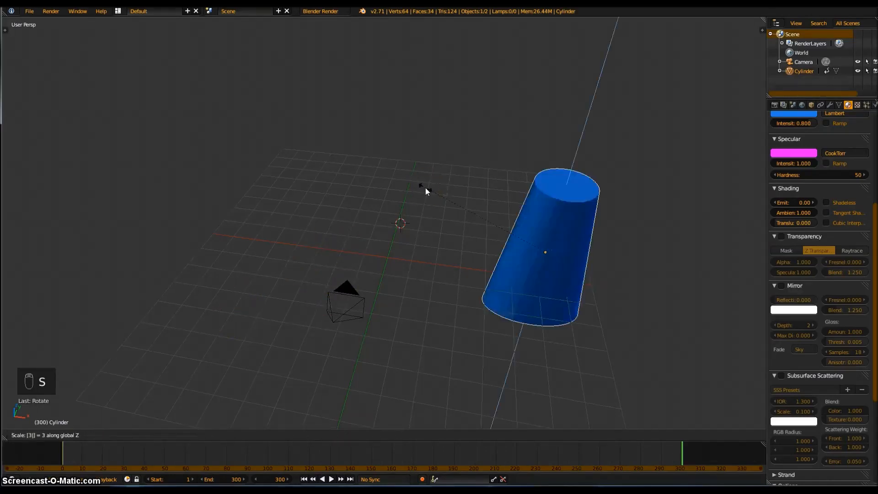
{"action": "left_click", "coordinate": [425, 191]}
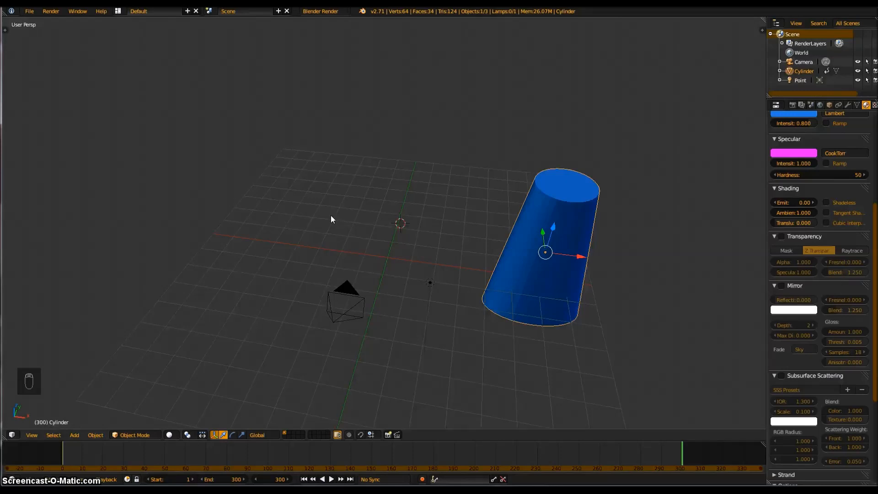
{"action": "key", "text": "i"}
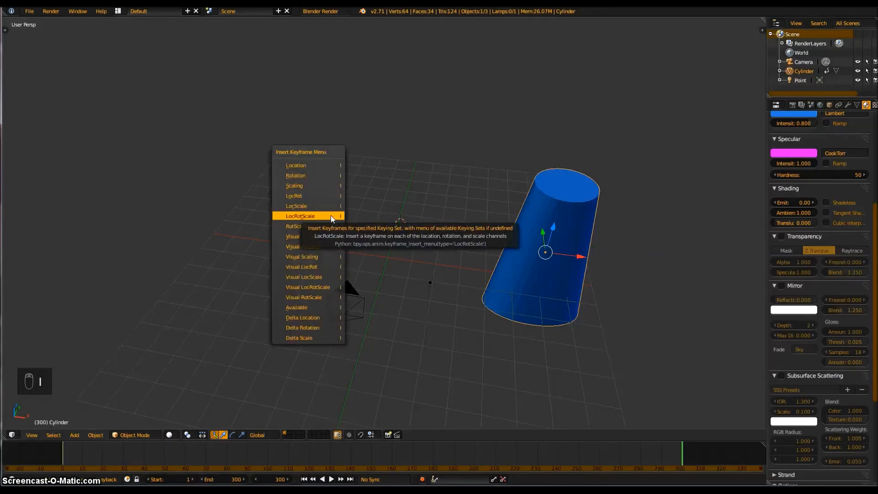
{"action": "left_click", "coordinate": [330, 215]}
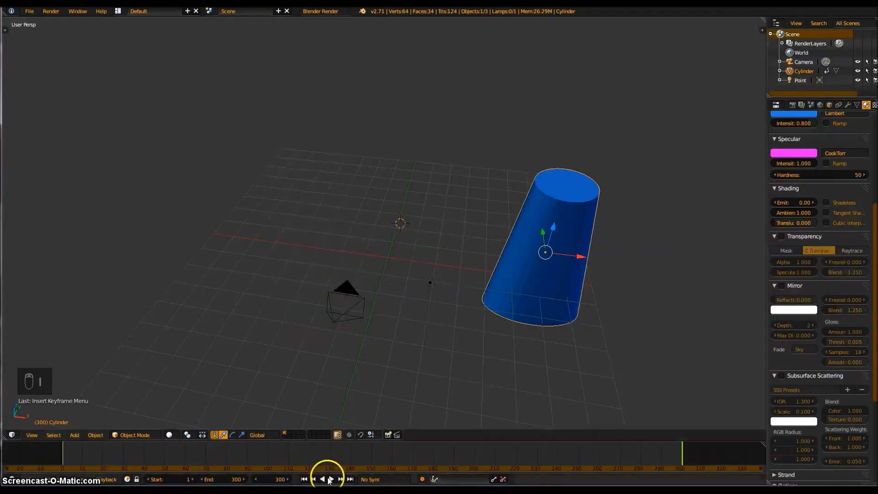
- Play the cylinder's animation from frame 1, stop it, and return to the first frame
{"action": "left_click", "coordinate": [304, 479]}
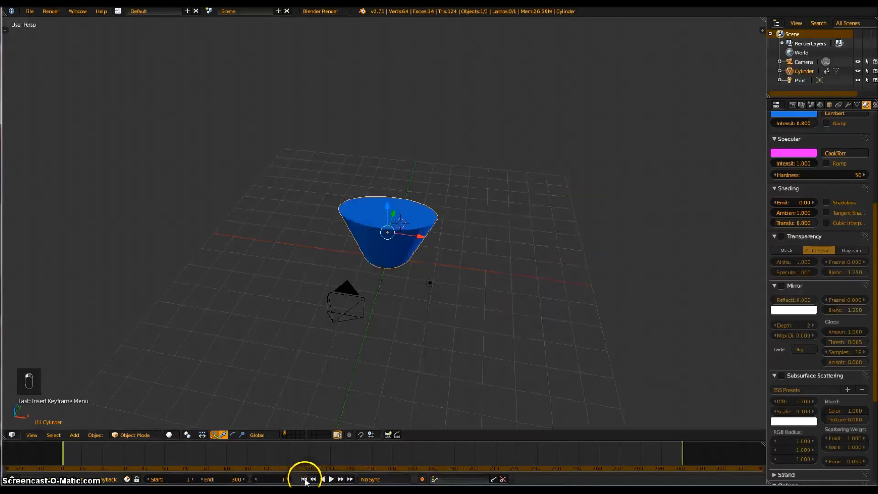
{"action": "left_click", "coordinate": [331, 479]}
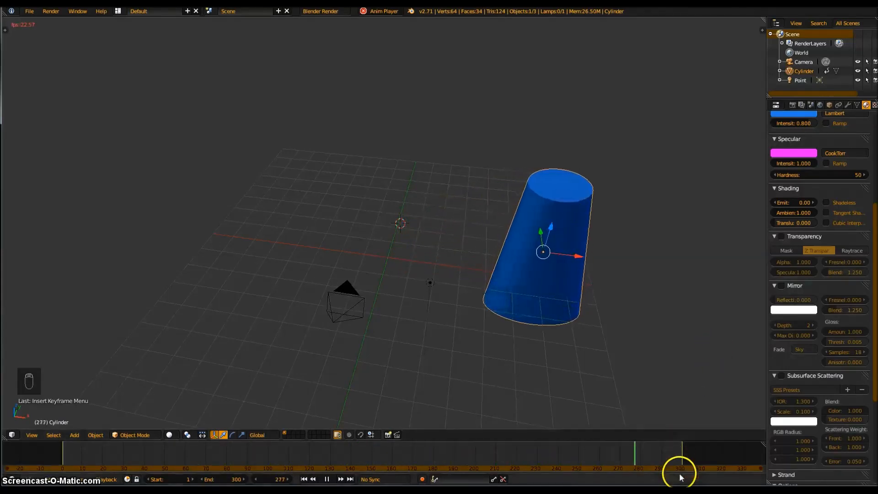
{"action": "left_click", "coordinate": [327, 479]}
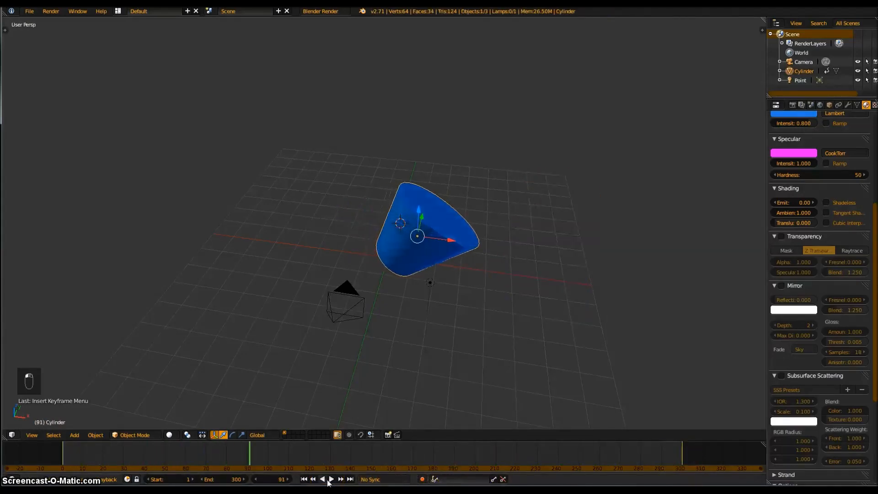
{"action": "left_click", "coordinate": [304, 480]}
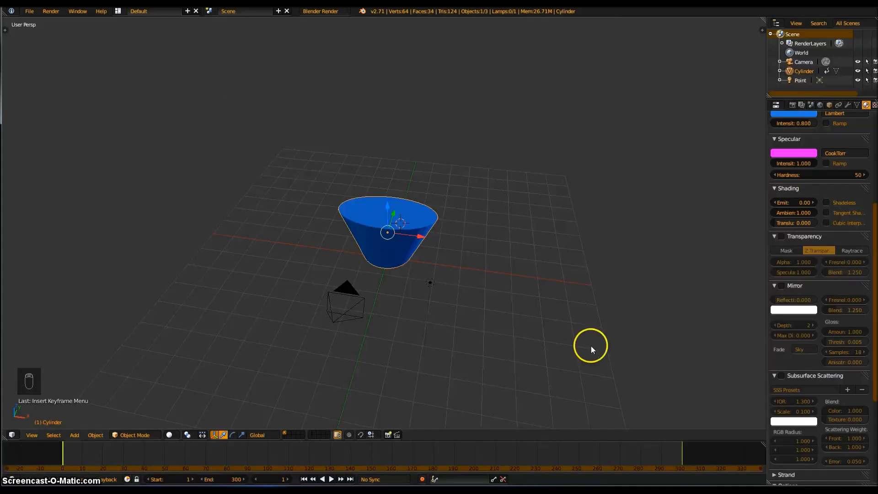
- Add a point lamp and move it along global X and Y to the cylinder's negative-X side, near the camera
{"action": "key", "text": "shift+a"}
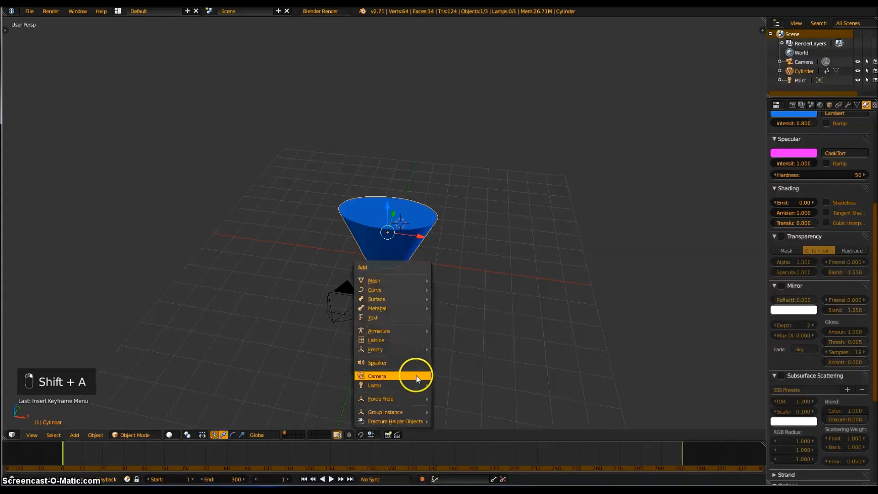
{"action": "mouse_move", "coordinate": [403, 387]}
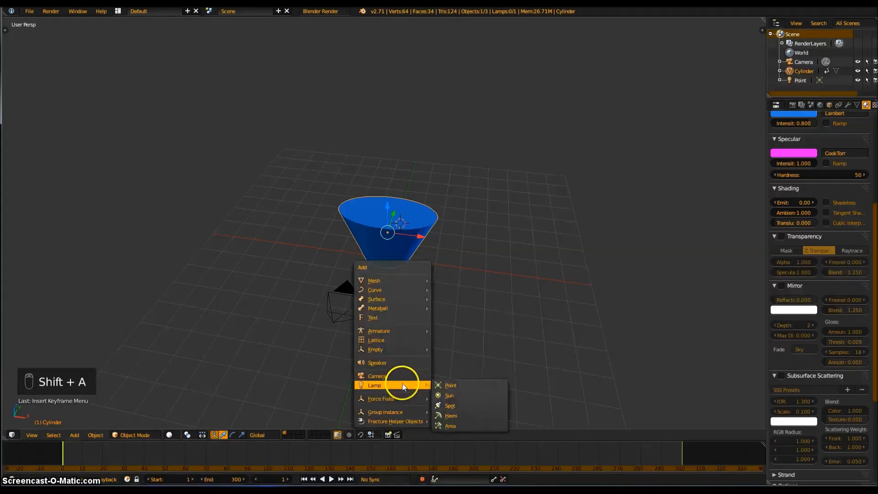
{"action": "left_click", "coordinate": [448, 385]}
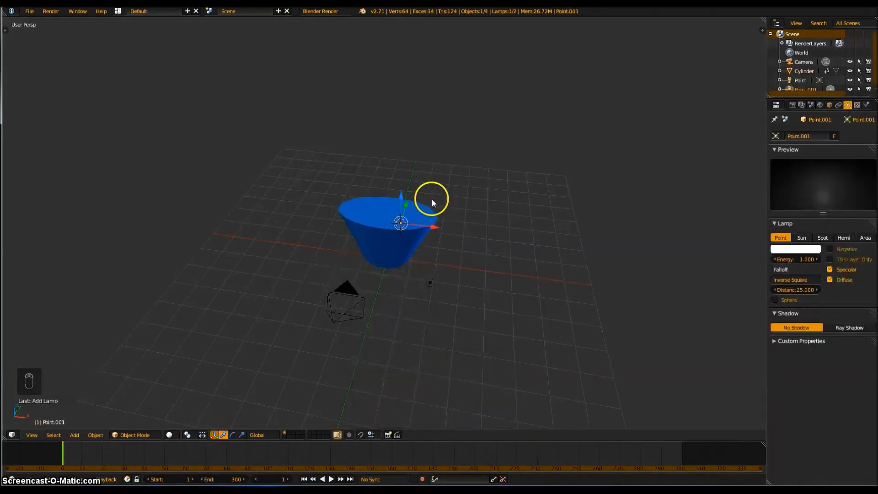
{"action": "key", "text": "g"}
{"action": "key", "text": "z"}
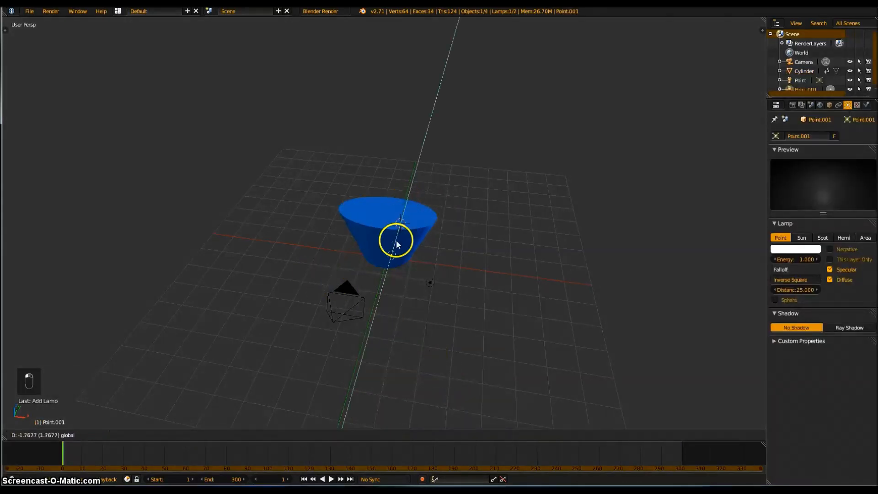
{"action": "left_click", "coordinate": [387, 270]}
{"action": "key", "text": "g"}
{"action": "key", "text": "x"}
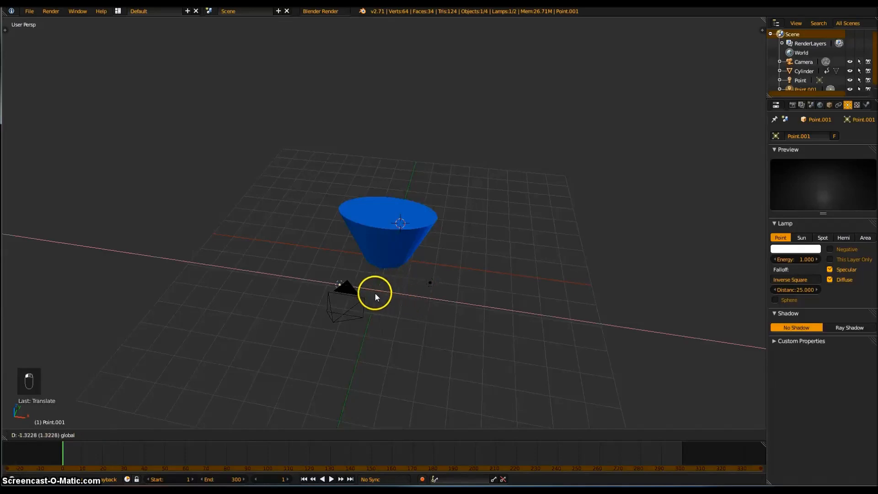
{"action": "left_click", "coordinate": [361, 291]}
{"action": "key", "text": "g"}
{"action": "key", "text": "z"}
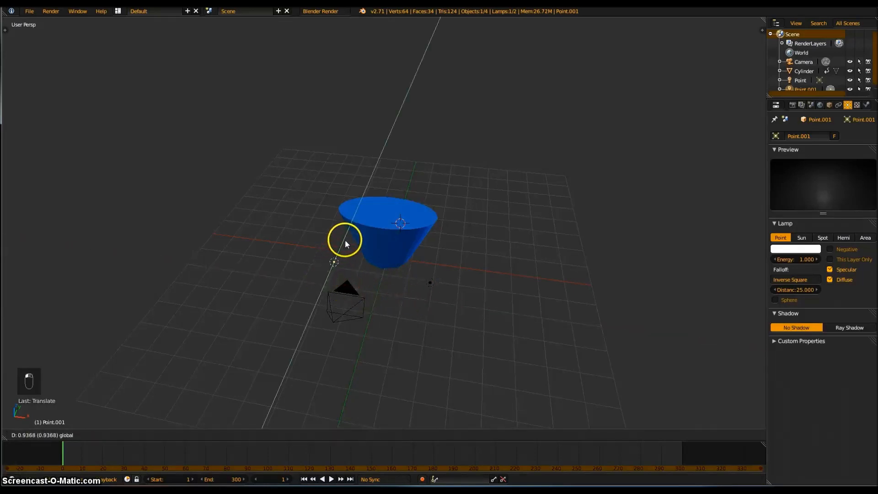
{"action": "left_click", "coordinate": [366, 259]}
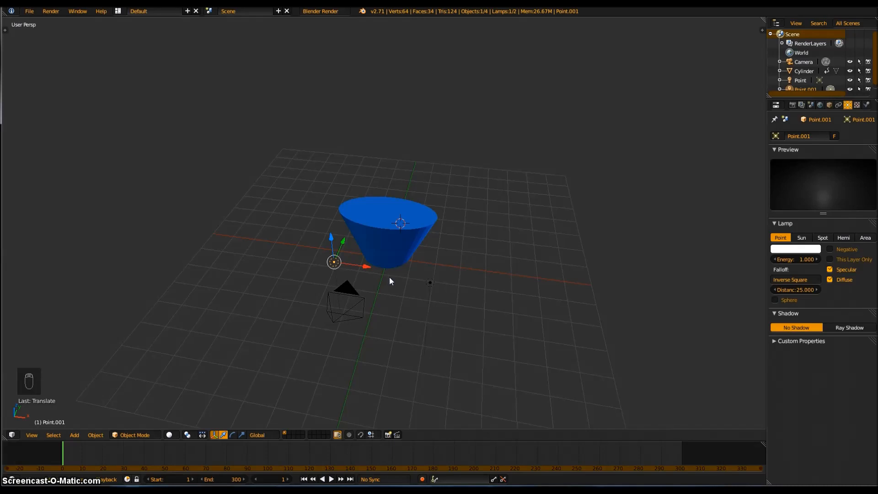
- Try adding a second camera shifted along X beside the cylinder, and delete it again
{"action": "key", "text": "shift+a"}
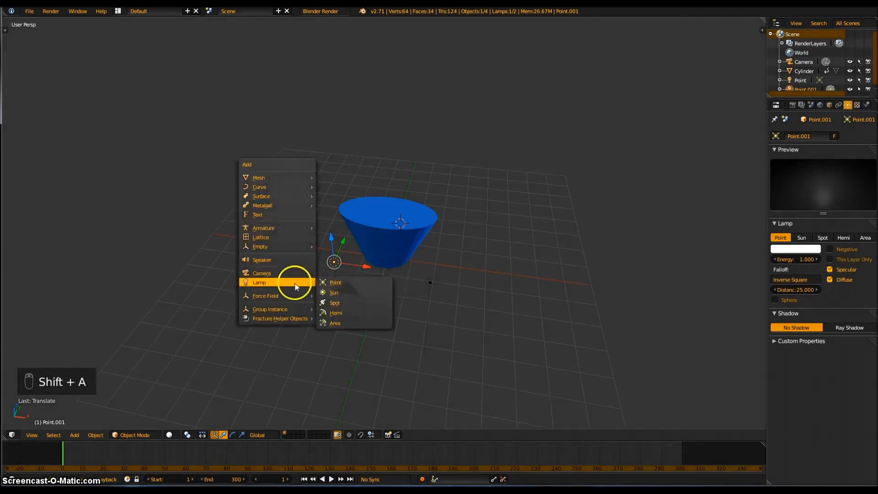
{"action": "left_click", "coordinate": [274, 272]}
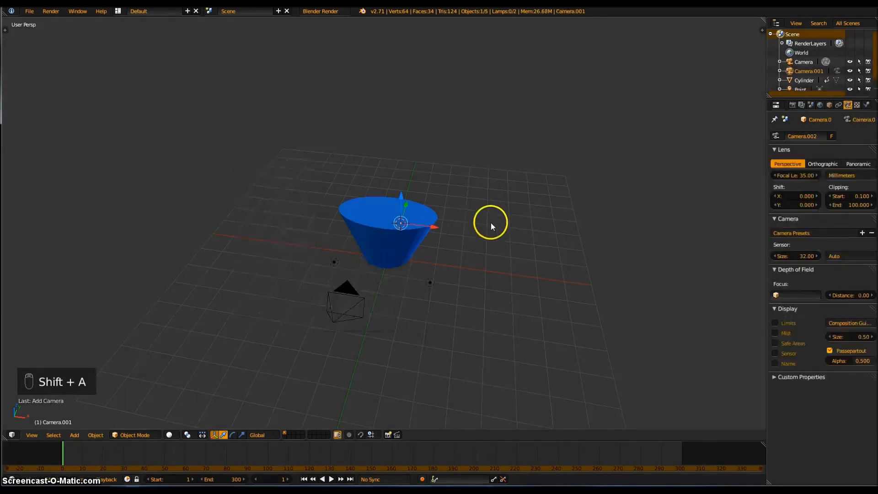
{"action": "left_click_drag", "start_coordinate": [434, 227], "coordinate": [514, 242]}
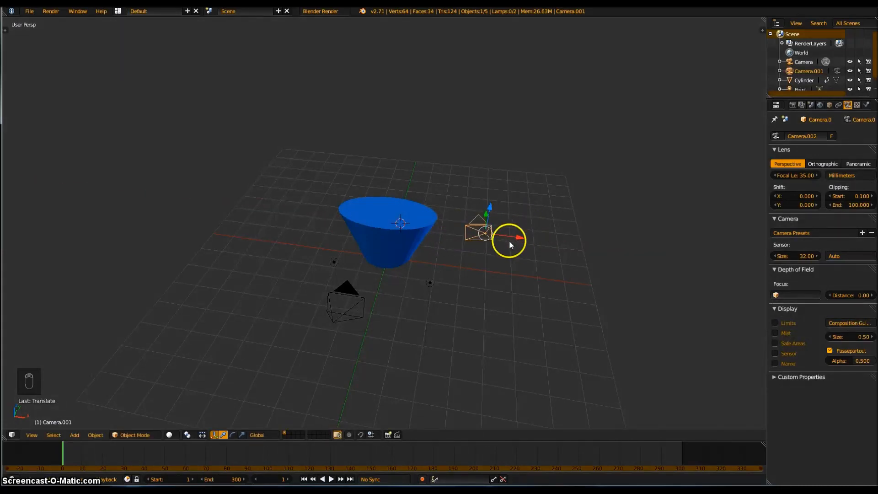
{"action": "key", "text": "x"}
{"action": "left_click", "coordinate": [492, 237]}
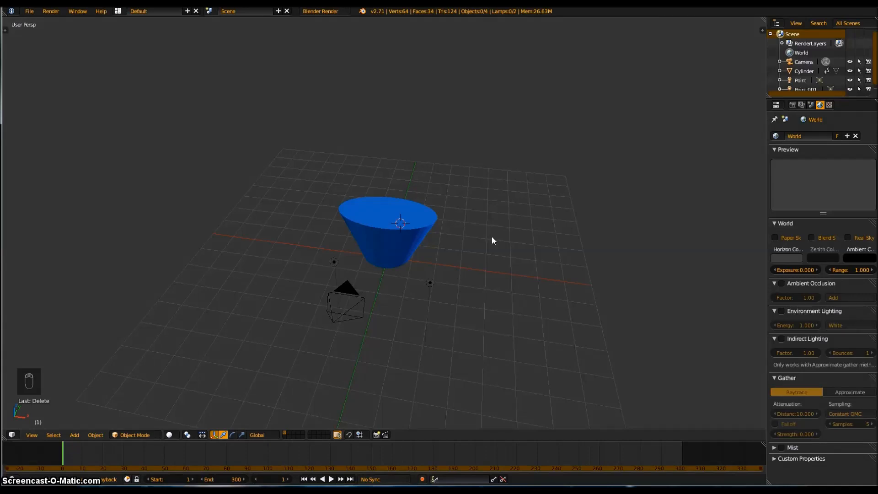
- Look through the scene camera and move the camera upward so the whole cylinder fits inside its frame
{"action": "key", "text": "KP_0"}
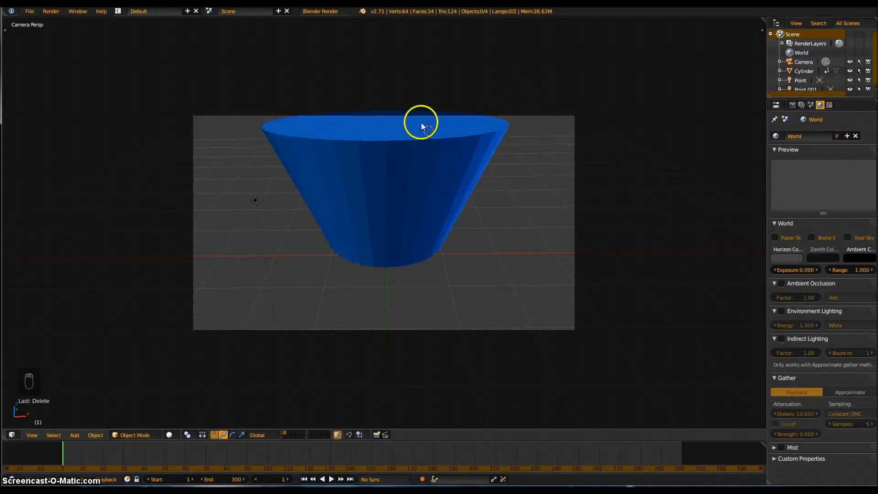
{"action": "right_click", "coordinate": [523, 113]}
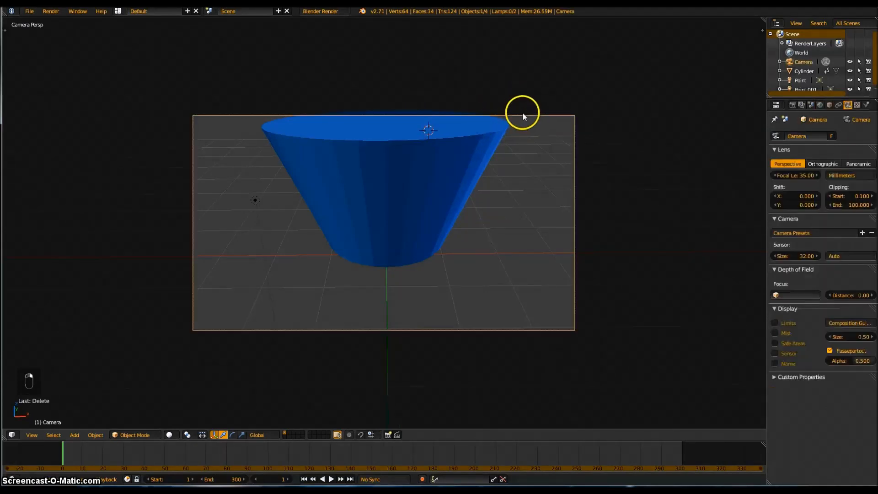
{"action": "key", "text": "g"}
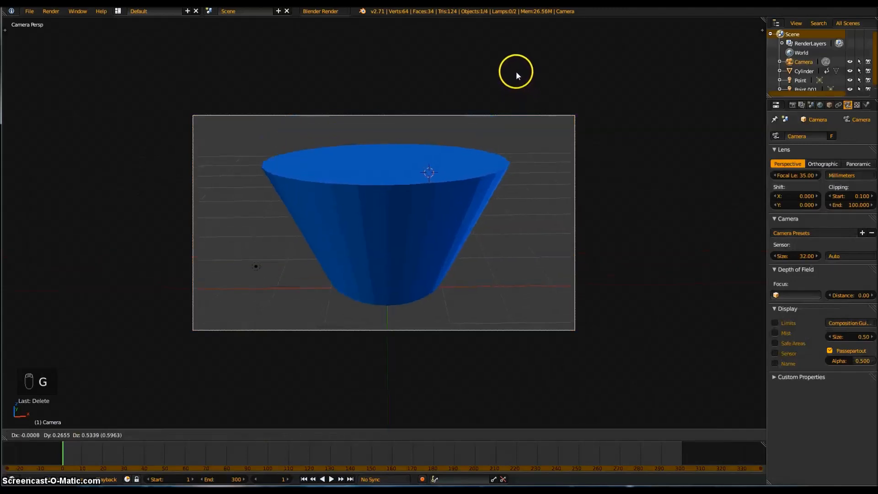
{"action": "left_click", "coordinate": [518, 75]}
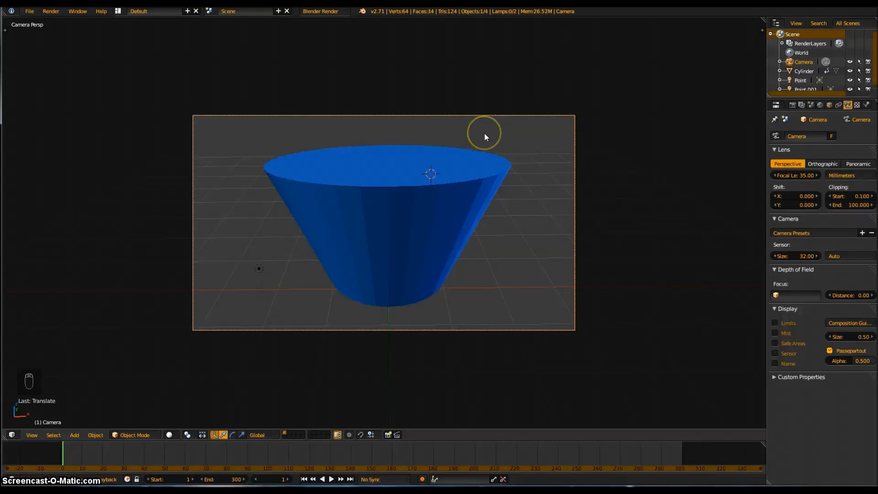
- Rotate the camera by about -1.15° and insert a LocRotScale keyframe for it at frame 1
{"action": "key", "text": "r"}
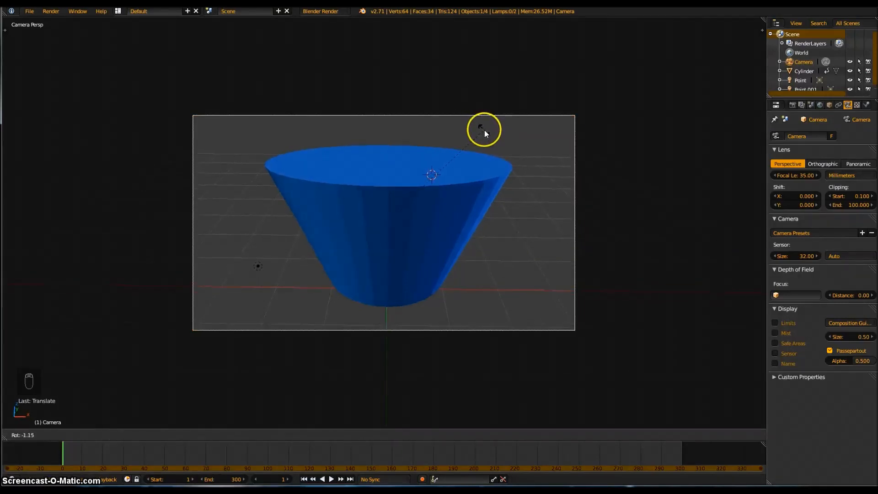
{"action": "left_click", "coordinate": [484, 130]}
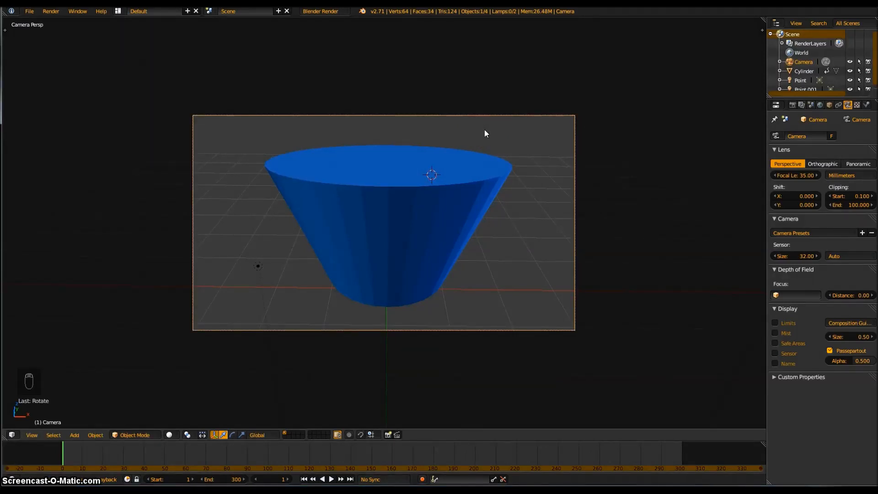
{"action": "key", "text": "i"}
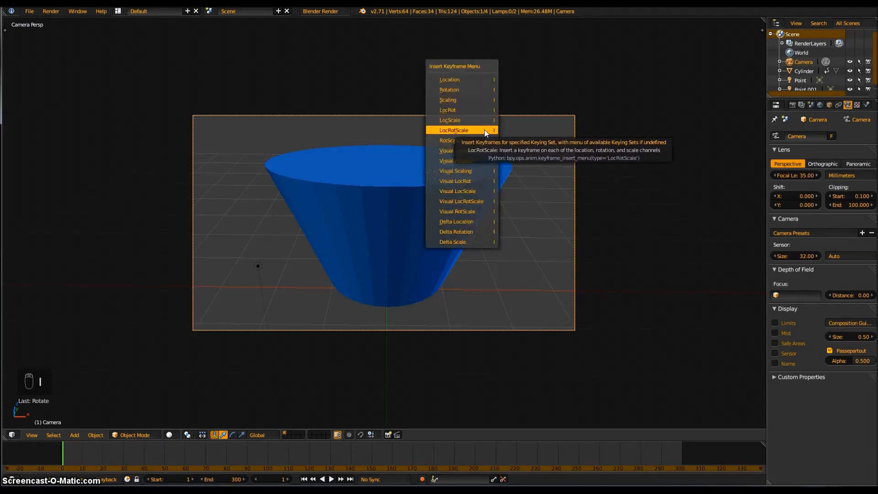
{"action": "left_click", "coordinate": [484, 130]}
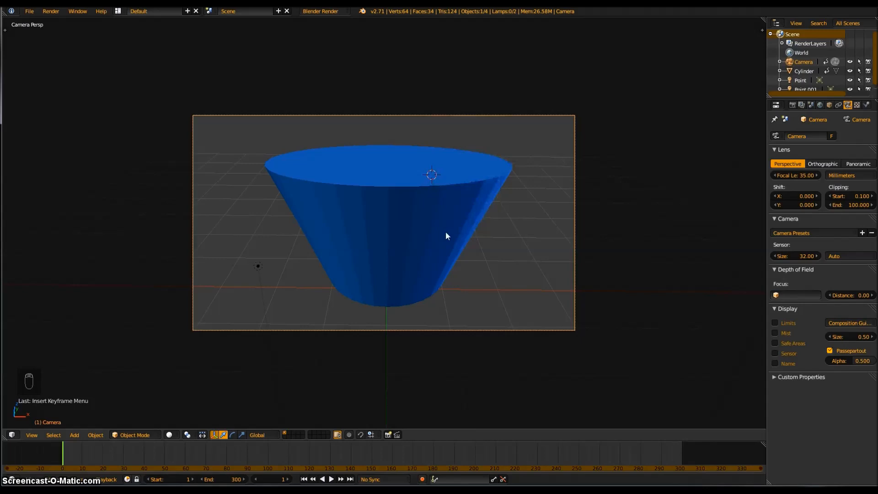
- At the last frame, 300, rotate the camera about -44.65° around global Z so it faces the cylinder
{"action": "left_click", "coordinate": [351, 479]}
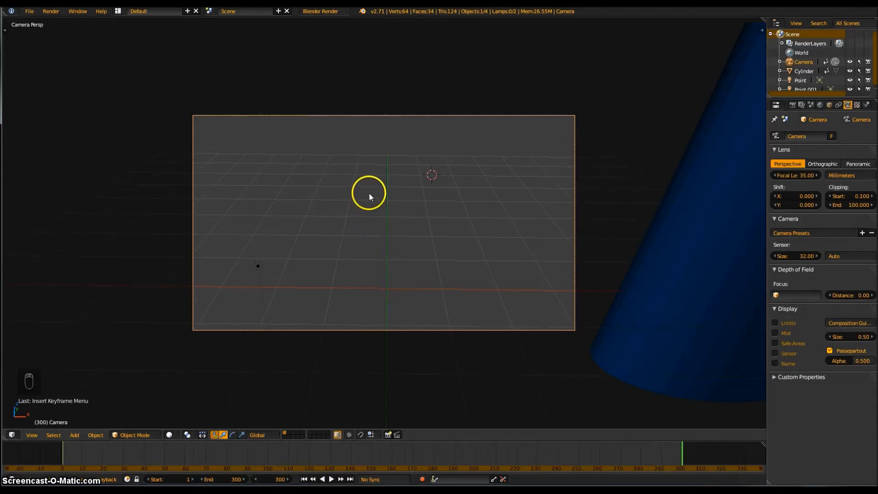
{"action": "key", "text": "r"}
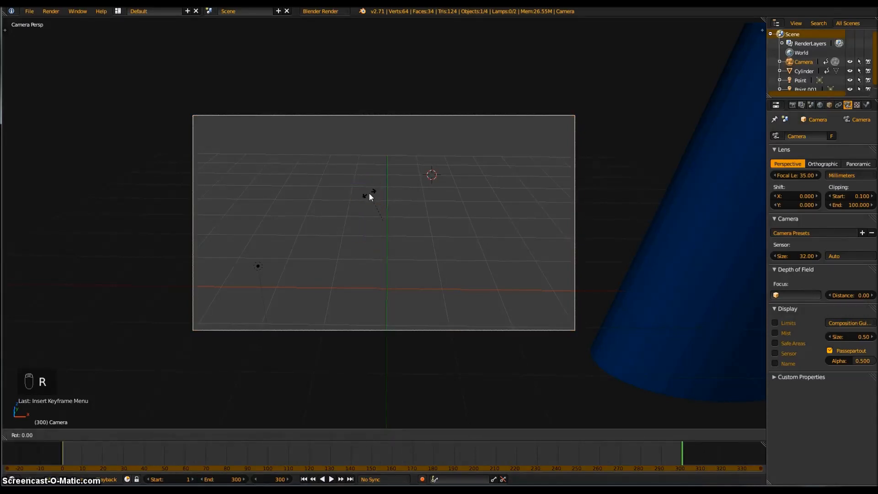
{"action": "key", "text": "z"}
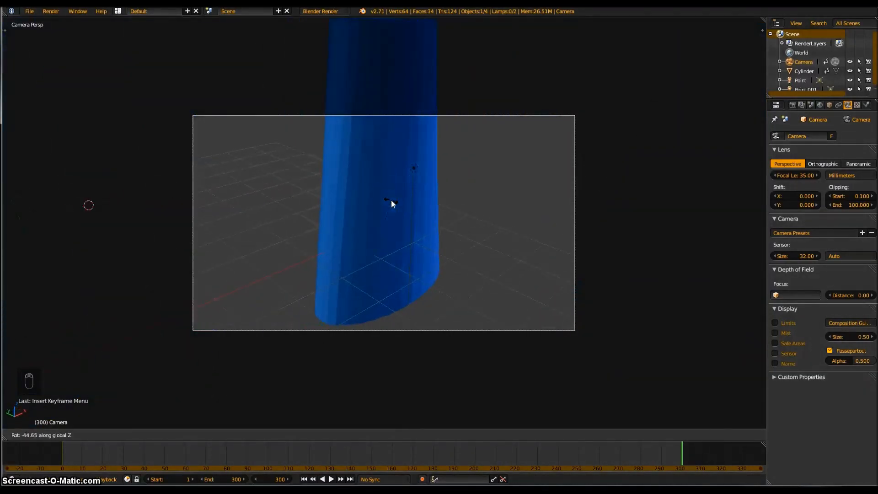
{"action": "left_click", "coordinate": [392, 203]}
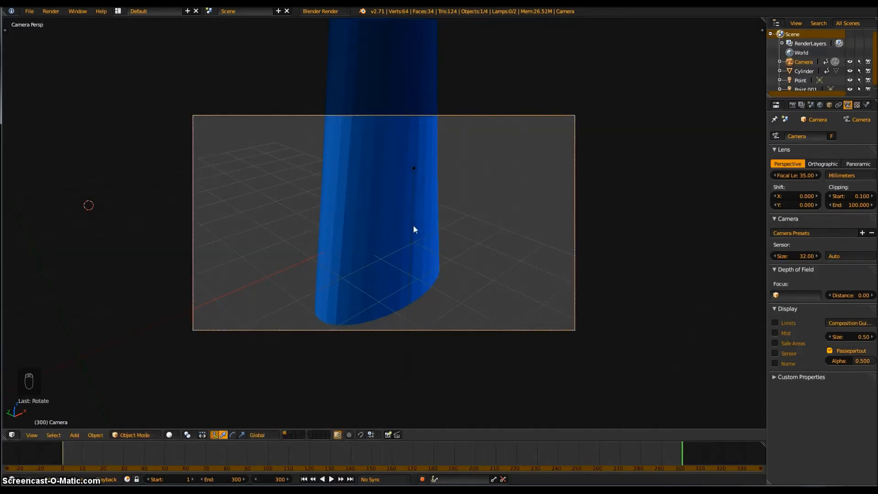
- Move the camera back along its local Z axis until the whole cylinder fits inside its frame
{"action": "key", "text": "g"}
{"action": "key", "text": "z"}
{"action": "key", "text": "z"}
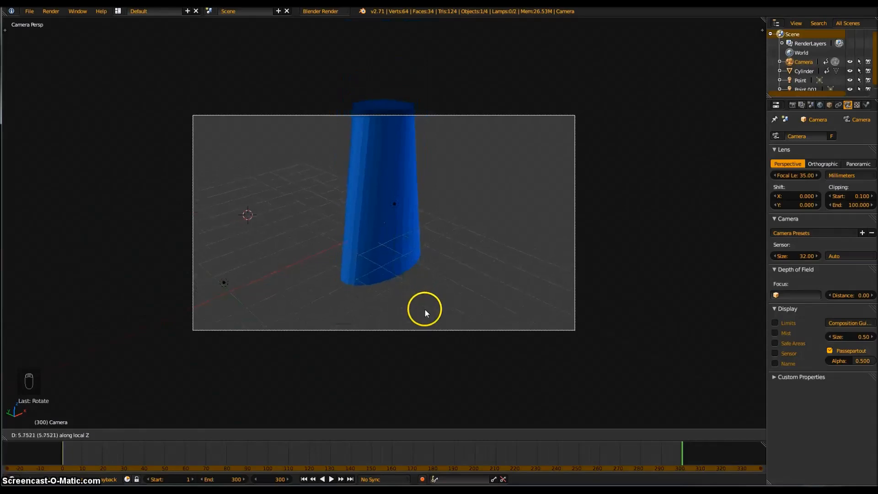
{"action": "left_click", "coordinate": [429, 328]}
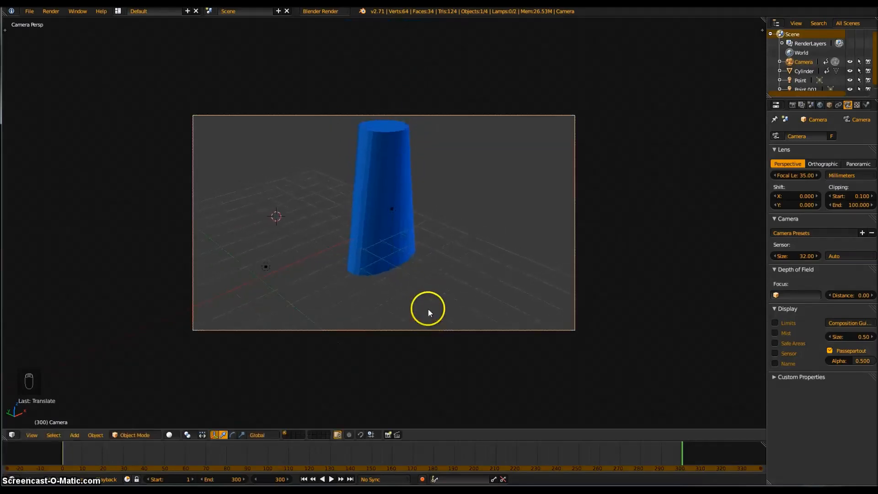
- Tilt the camera slightly upward around its local X axis to center the cylinder, and insert a camera keyframe at frame 300
{"action": "key", "text": "r"}
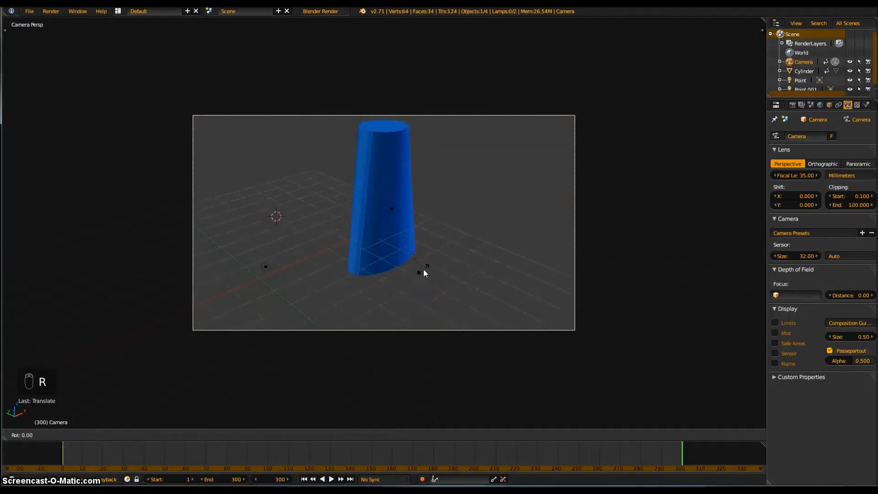
{"action": "key", "text": "x"}
{"action": "left_click", "coordinate": [424, 272]}
{"action": "key", "text": "x"}
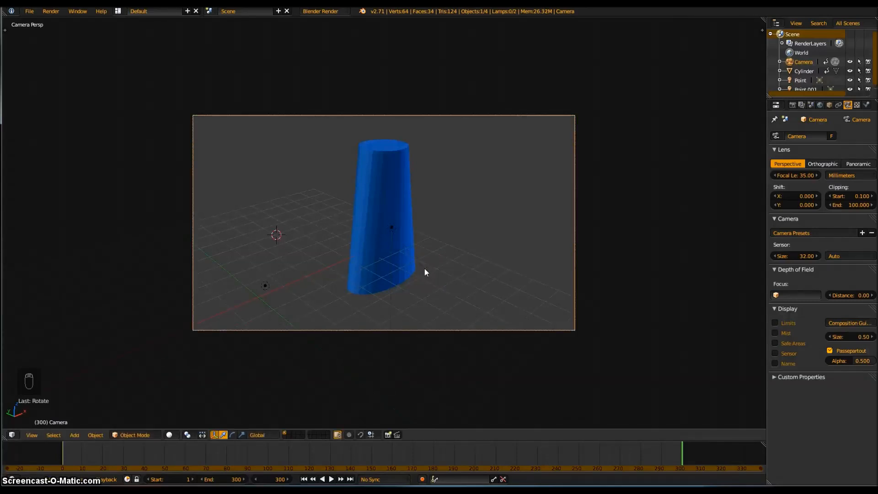
{"action": "key", "text": "i"}
{"action": "left_click", "coordinate": [425, 269]}
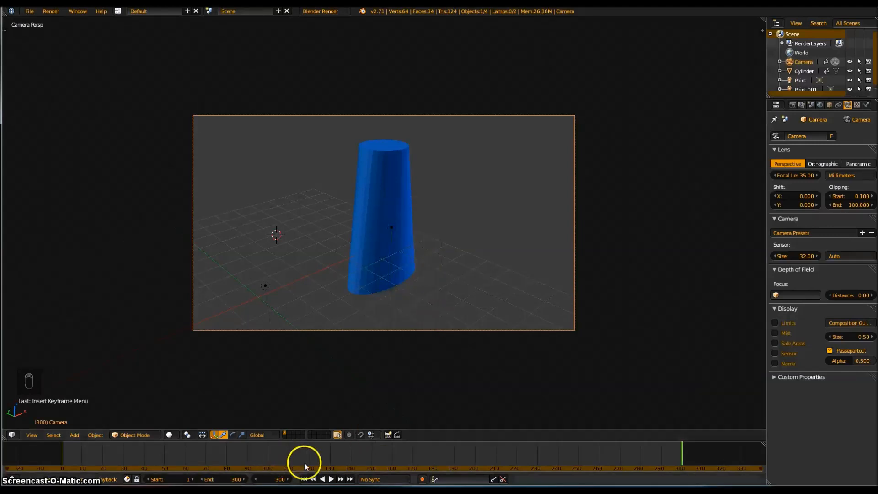
- Play the animation from frame 1 through the camera, return to the first frame, and leave the camera view
{"action": "left_click", "coordinate": [305, 479]}
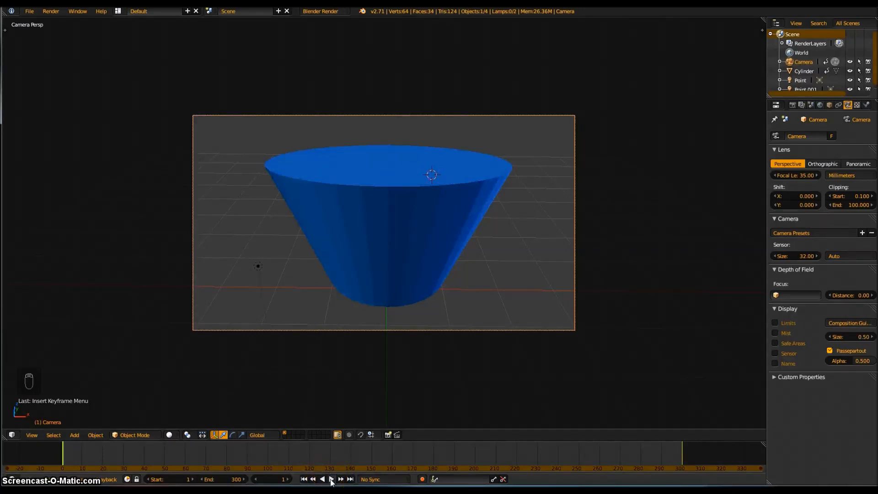
{"action": "left_click", "coordinate": [331, 479]}
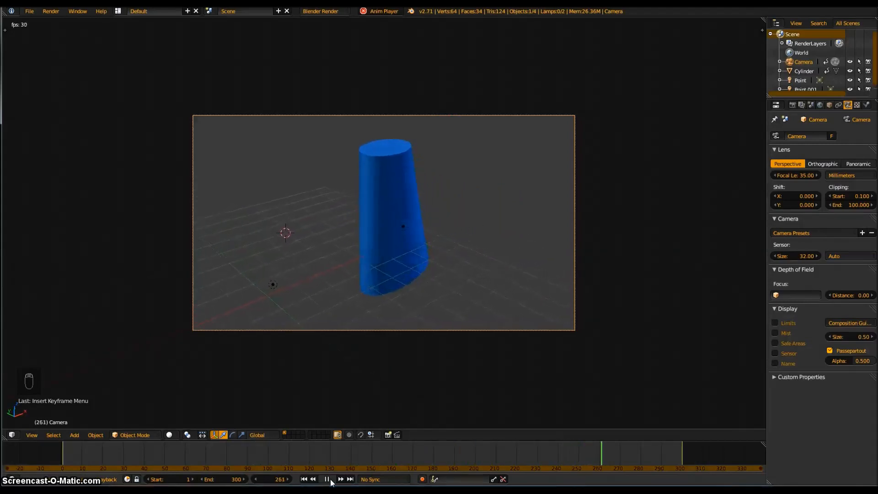
{"action": "left_click", "coordinate": [326, 479]}
{"action": "left_click", "coordinate": [304, 479]}
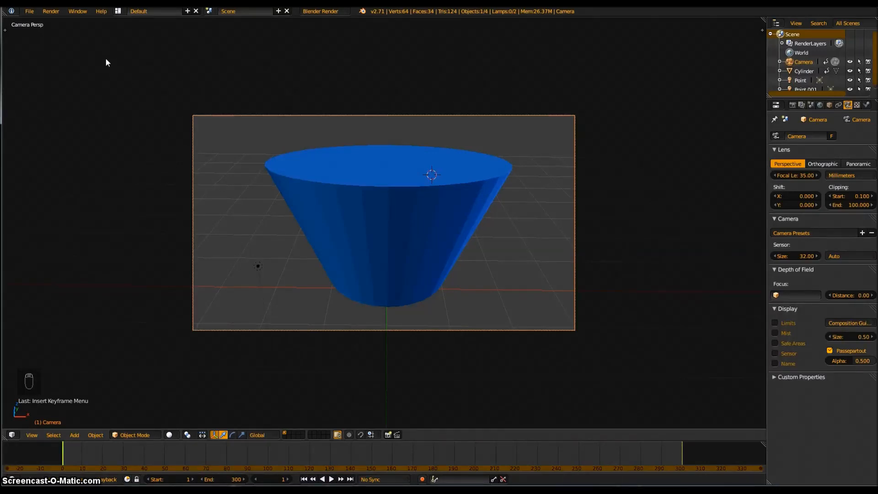
{"action": "key", "text": "KP_0"}
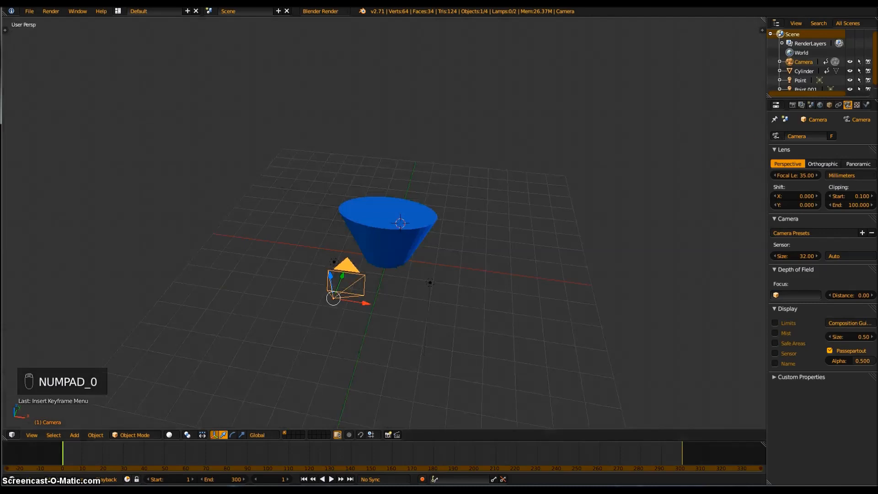
- Set the render resolution scale to 100% and the frame rate to 30 fps
{"action": "left_click", "coordinate": [793, 105]}
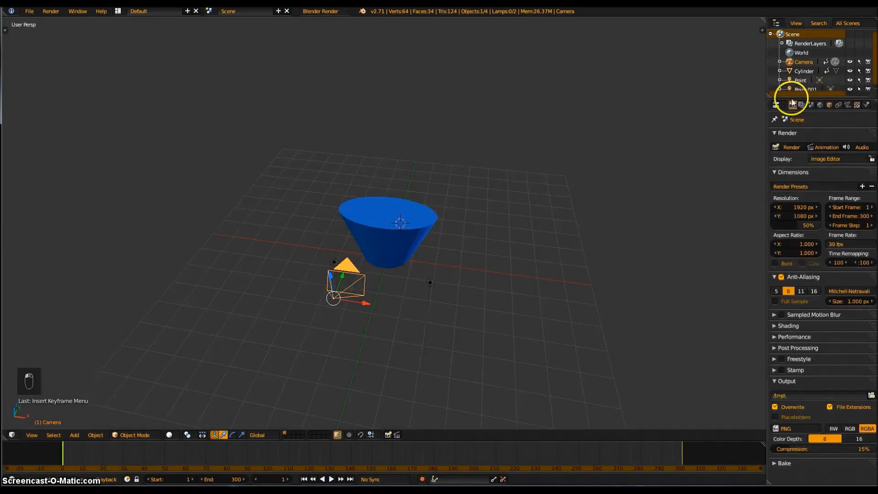
{"action": "left_click", "coordinate": [801, 224]}
{"action": "type", "text": "1"}
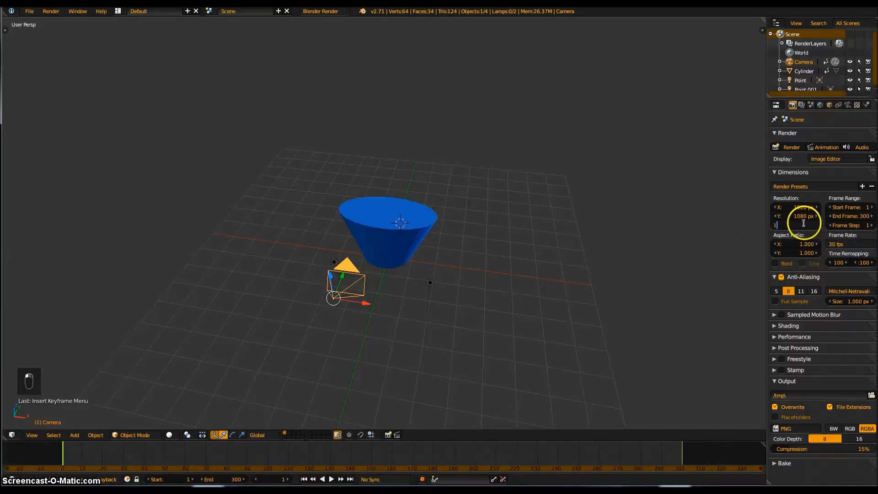
{"action": "type", "text": "00"}
{"action": "key", "text": "Return"}
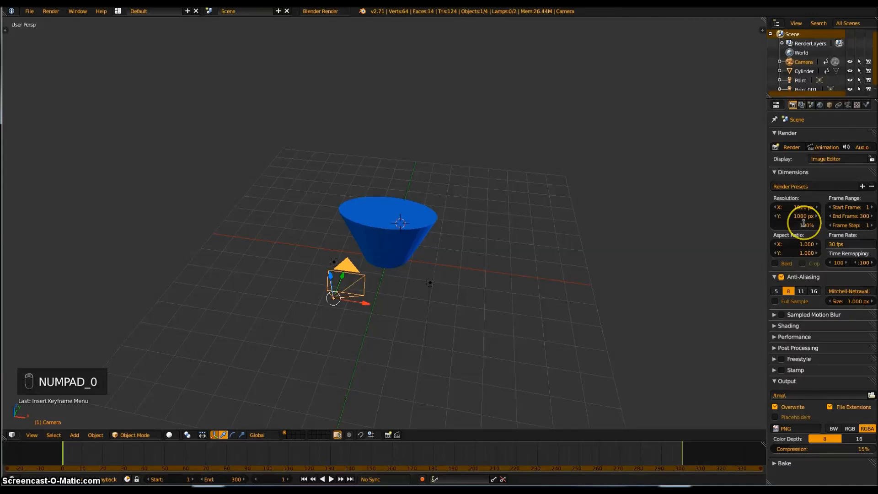
{"action": "left_click", "coordinate": [844, 245]}
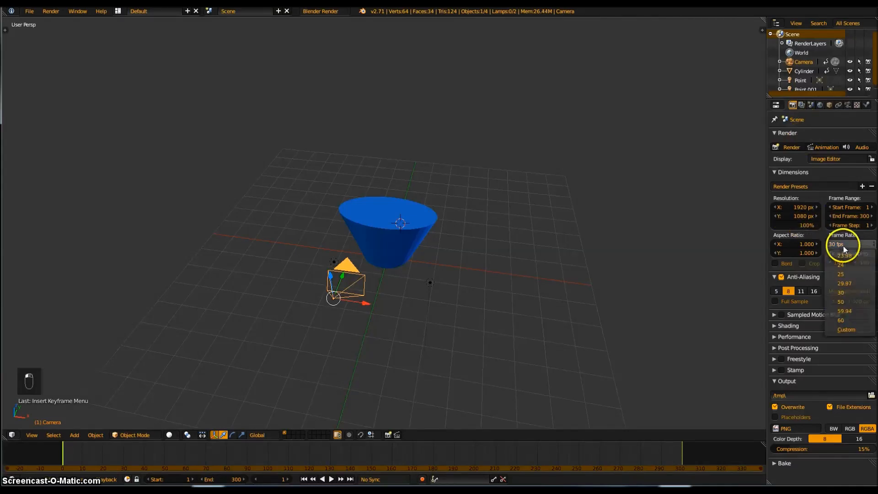
{"action": "left_click", "coordinate": [848, 292]}
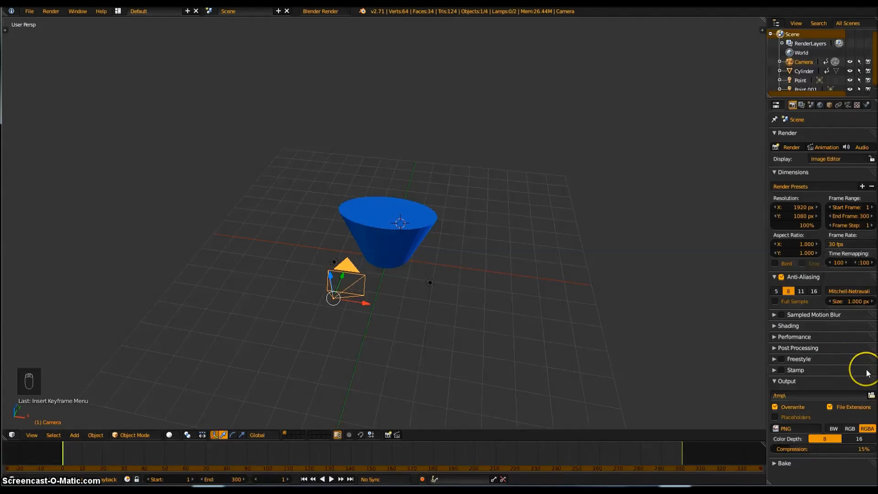
- Set the render output location to the Desktop with the file name Test
{"action": "left_click", "coordinate": [871, 395]}
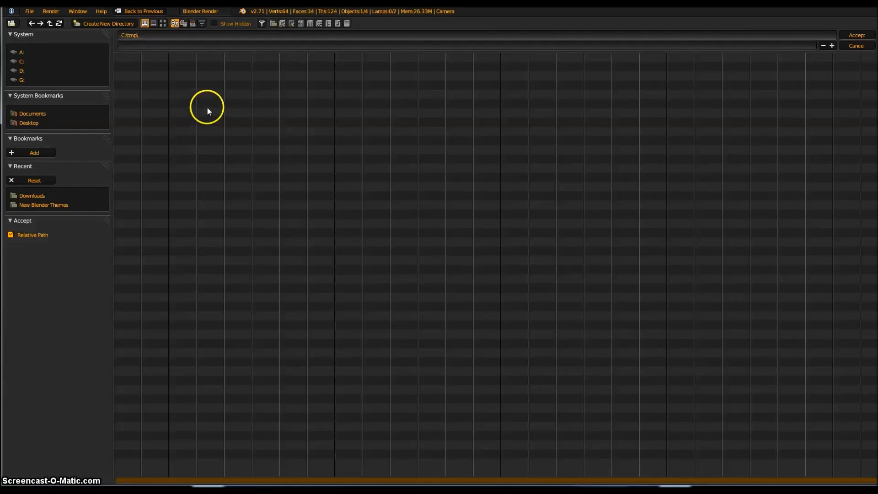
{"action": "left_click", "coordinate": [29, 123]}
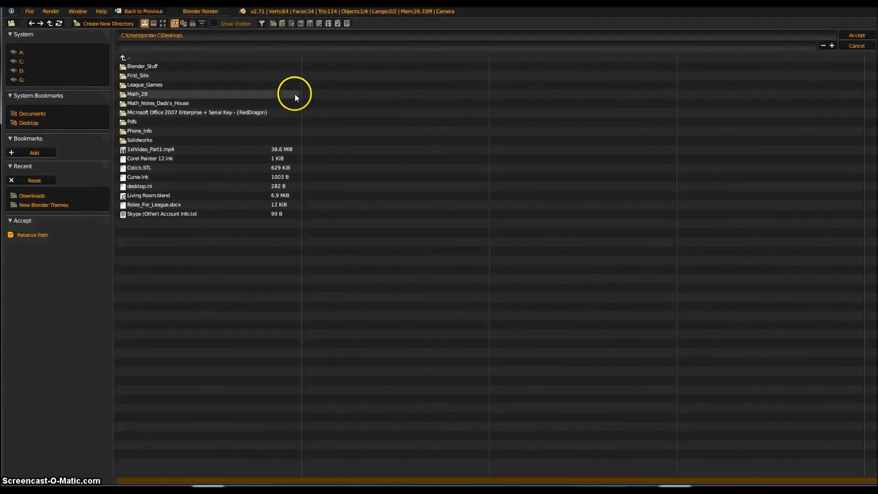
{"action": "left_click", "coordinate": [177, 45]}
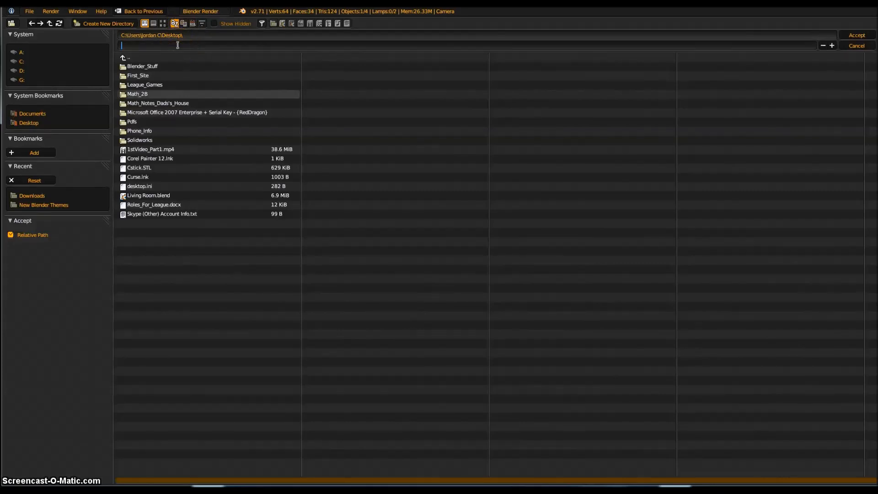
{"action": "type", "text": "Test"}
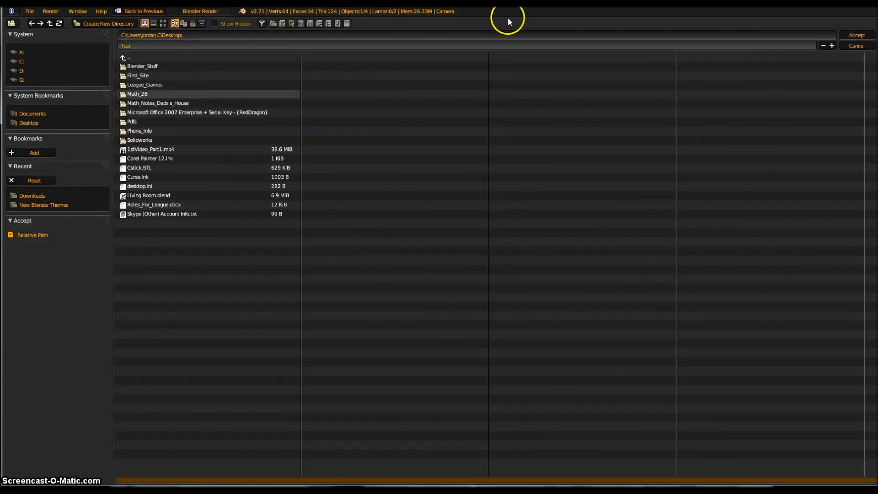
{"action": "left_click", "coordinate": [856, 35]}
{"action": "left_click", "coordinate": [856, 36]}
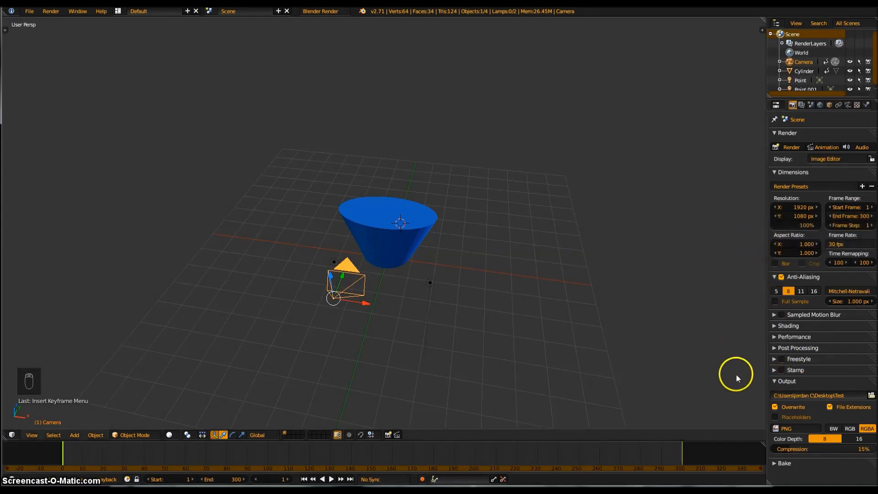
- Choose H.264 movie output in RGB color and render the full animation
{"action": "left_click", "coordinate": [784, 427]}
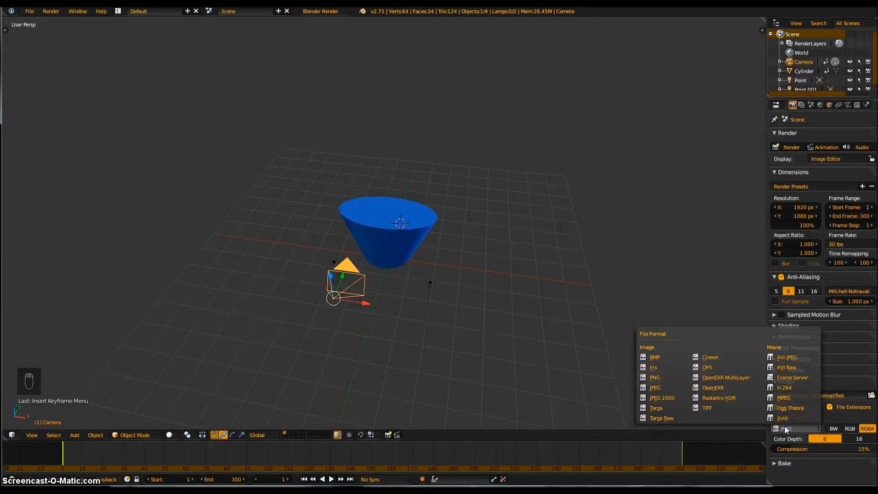
{"action": "left_click", "coordinate": [794, 392]}
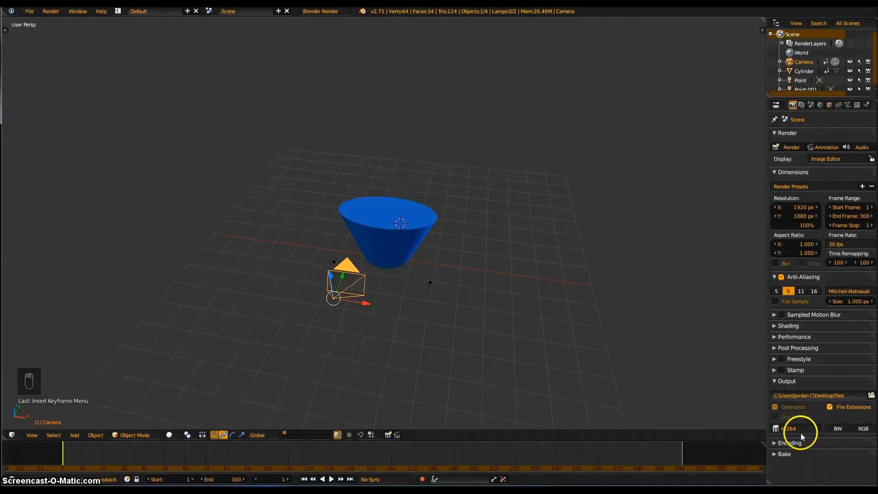
{"action": "left_click", "coordinate": [801, 431]}
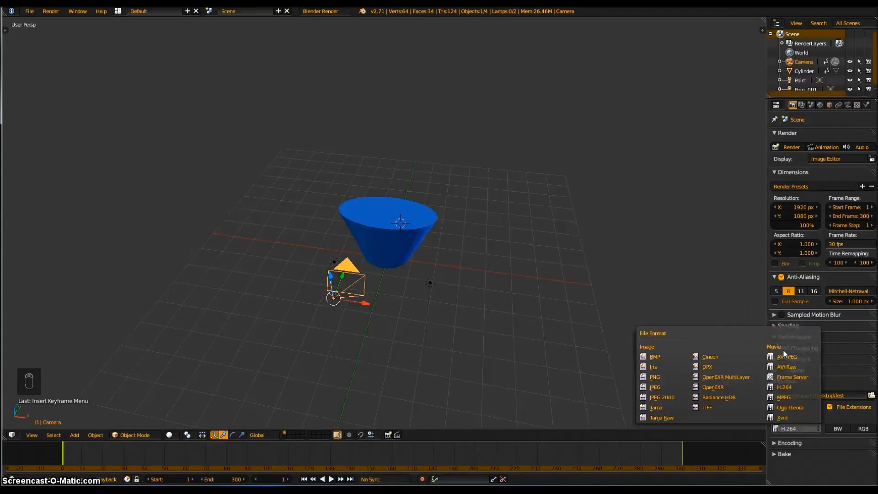
{"action": "left_click", "coordinate": [791, 388]}
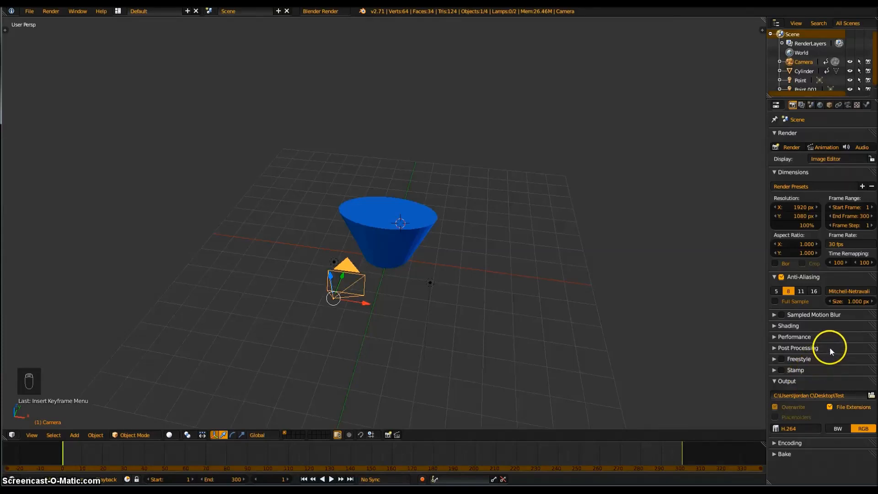
{"action": "left_click", "coordinate": [819, 144]}
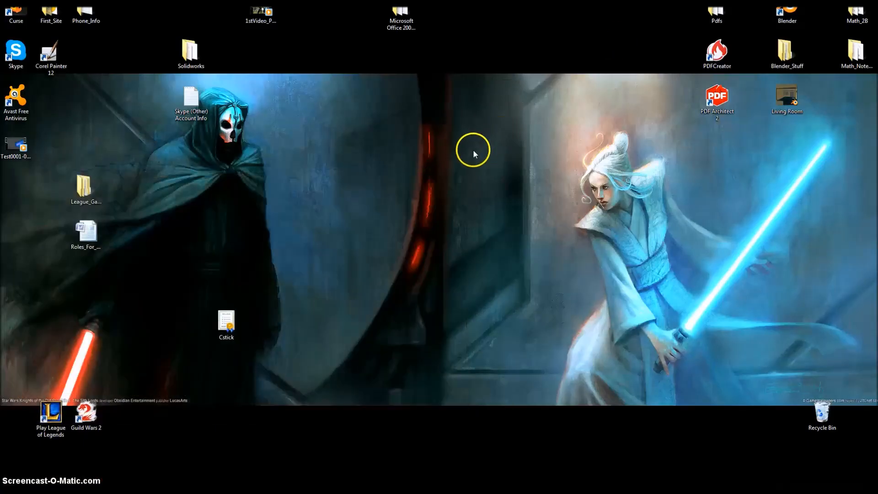
- Play the rendered Test video from the desktop in the media player and close the player
{"action": "left_click", "coordinate": [17, 145]}
{"action": "double_click", "coordinate": [18, 145]}
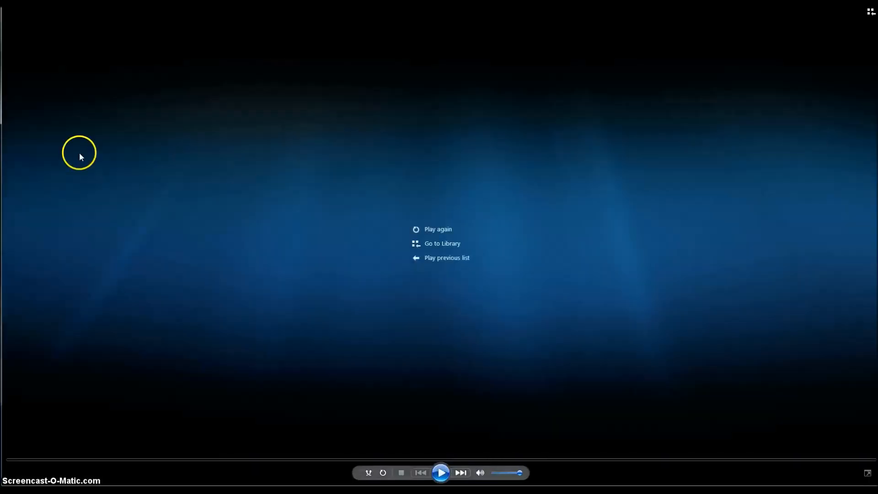
{"action": "left_click", "coordinate": [868, 2]}
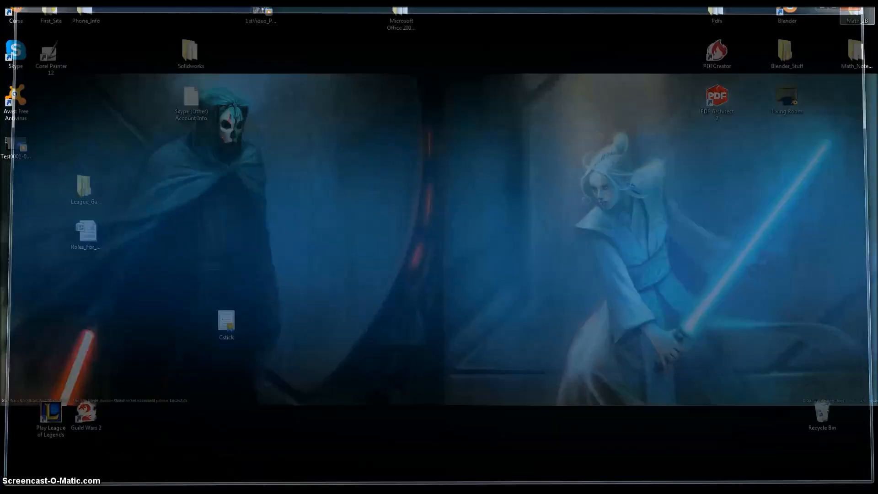